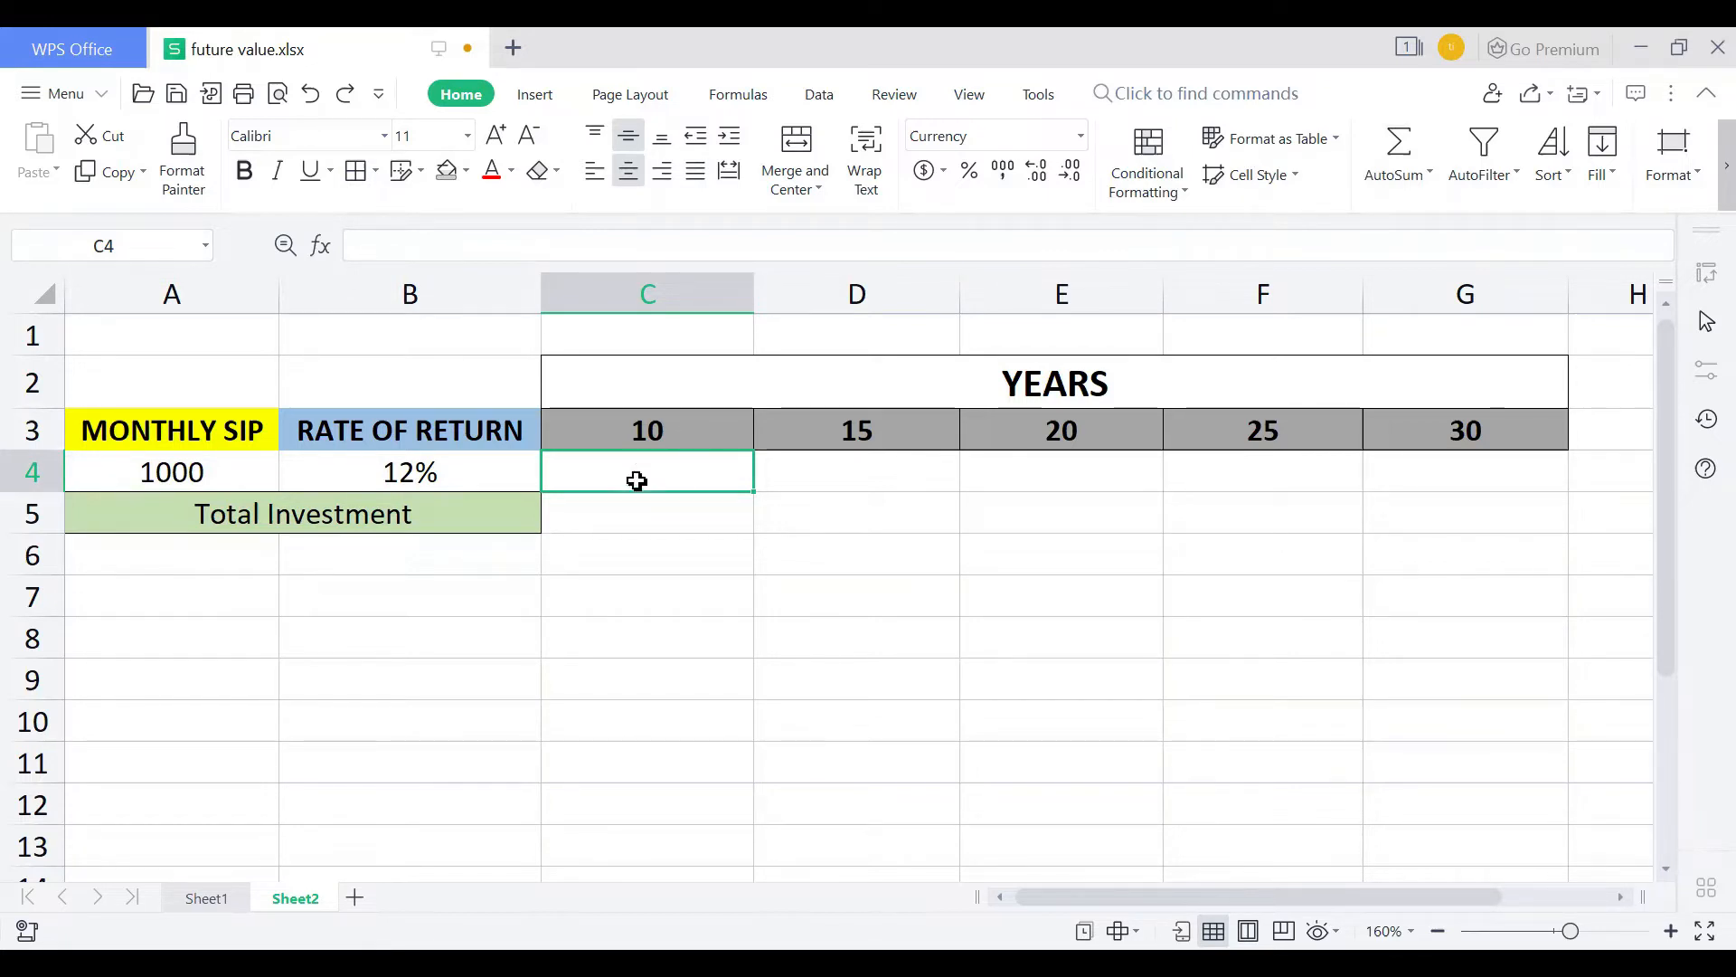
Step: Enter the formula =1000*C3*12 in cell C5 to calculate the total investment for 10 years
left_click(675, 532)
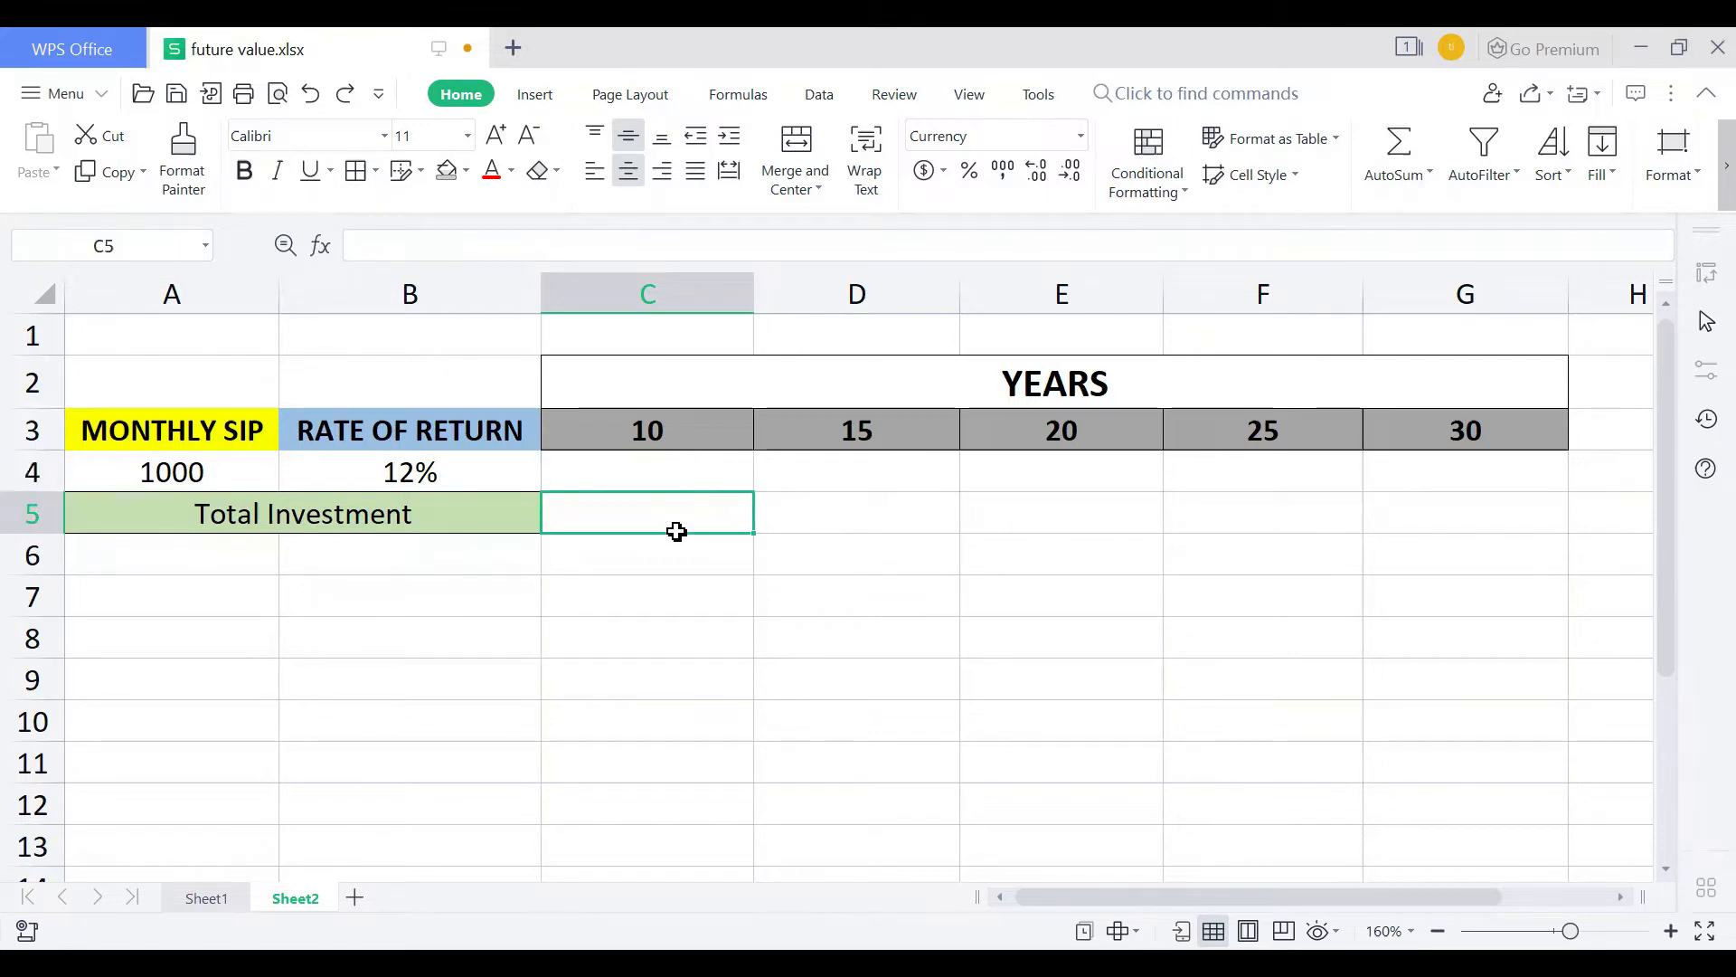
type("=")
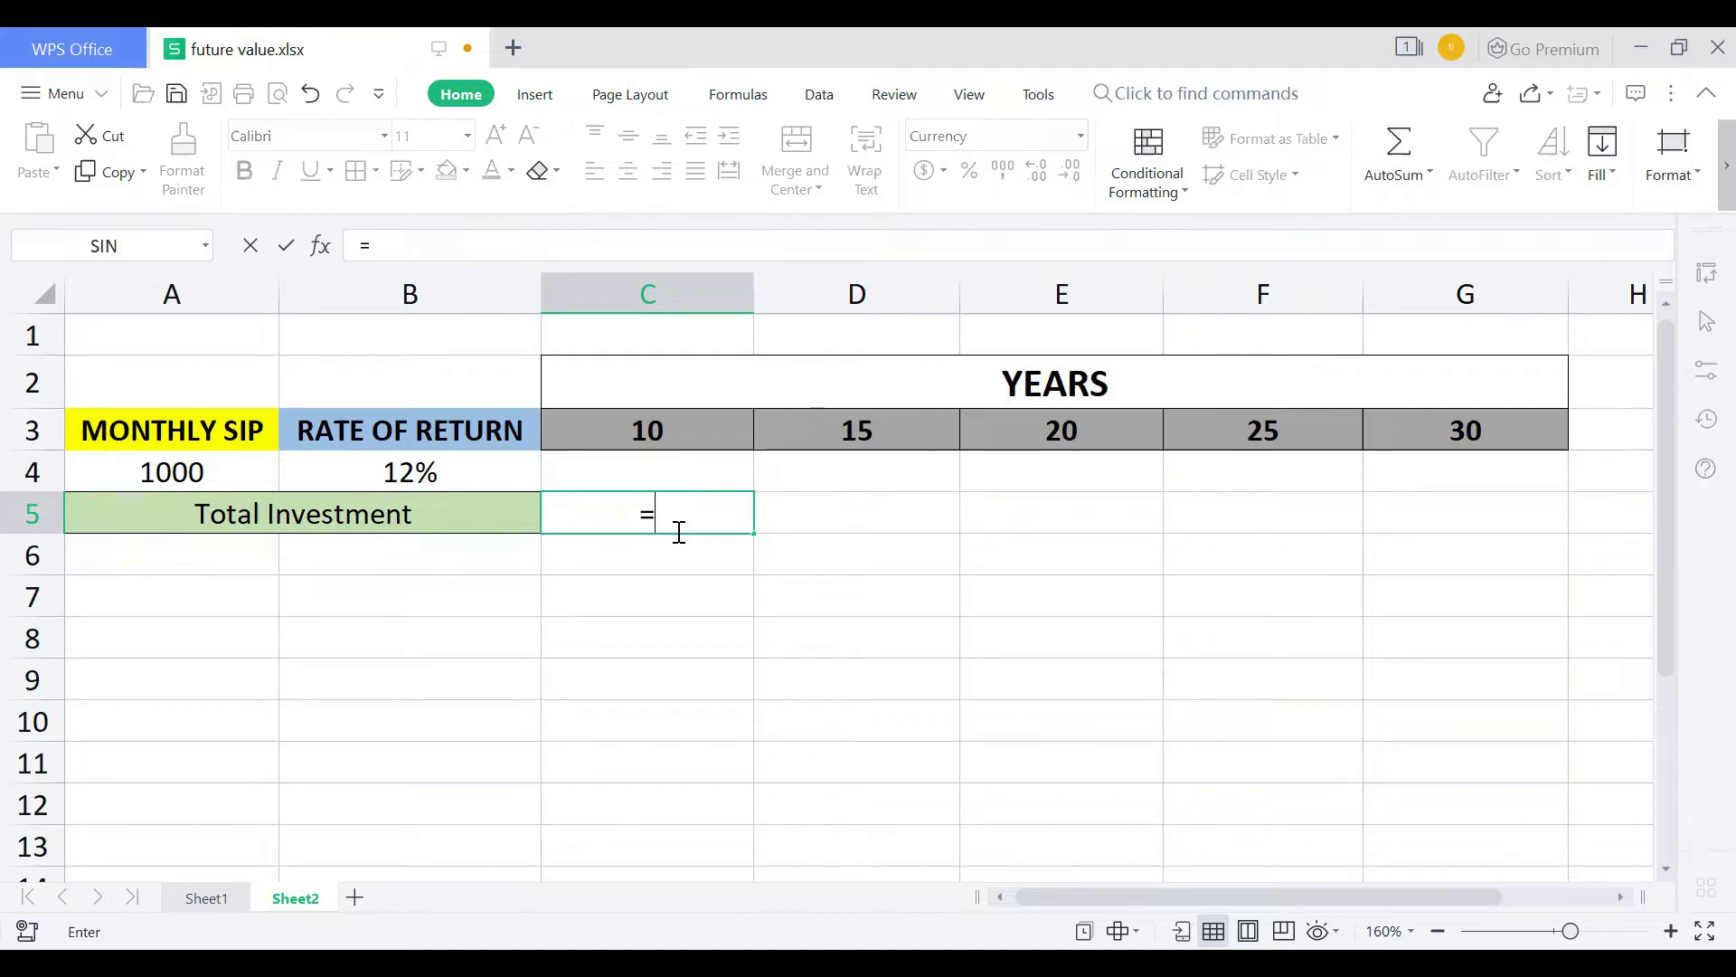
type("1000*")
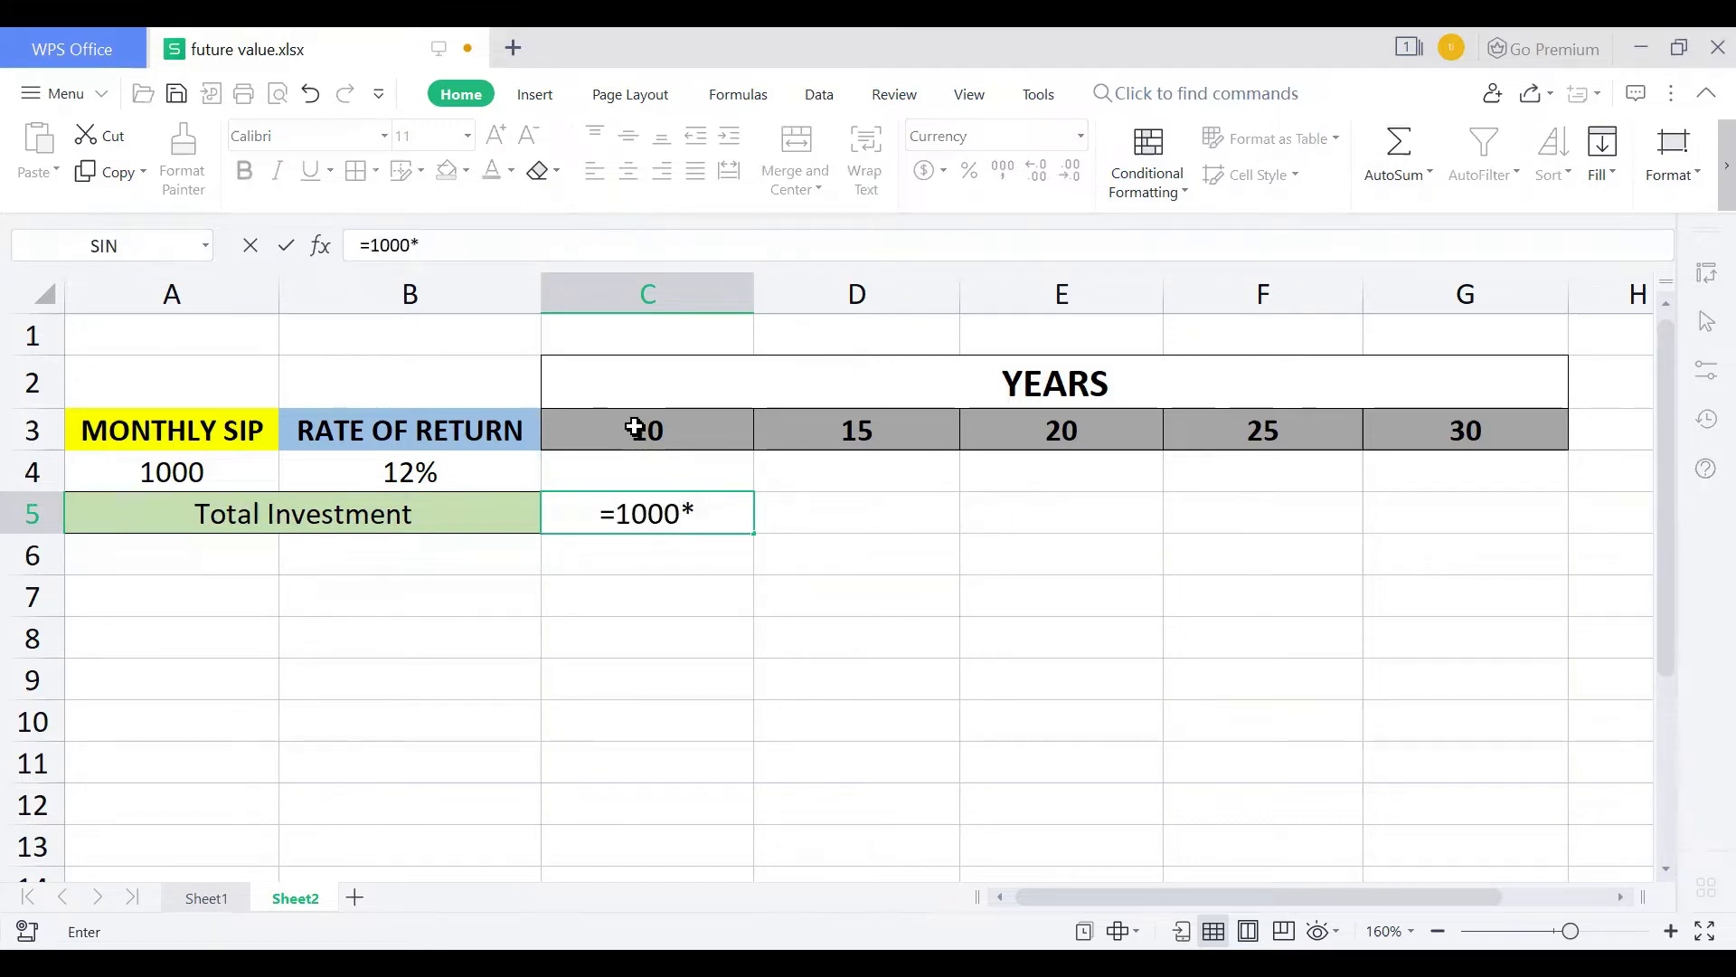
left_click(683, 438)
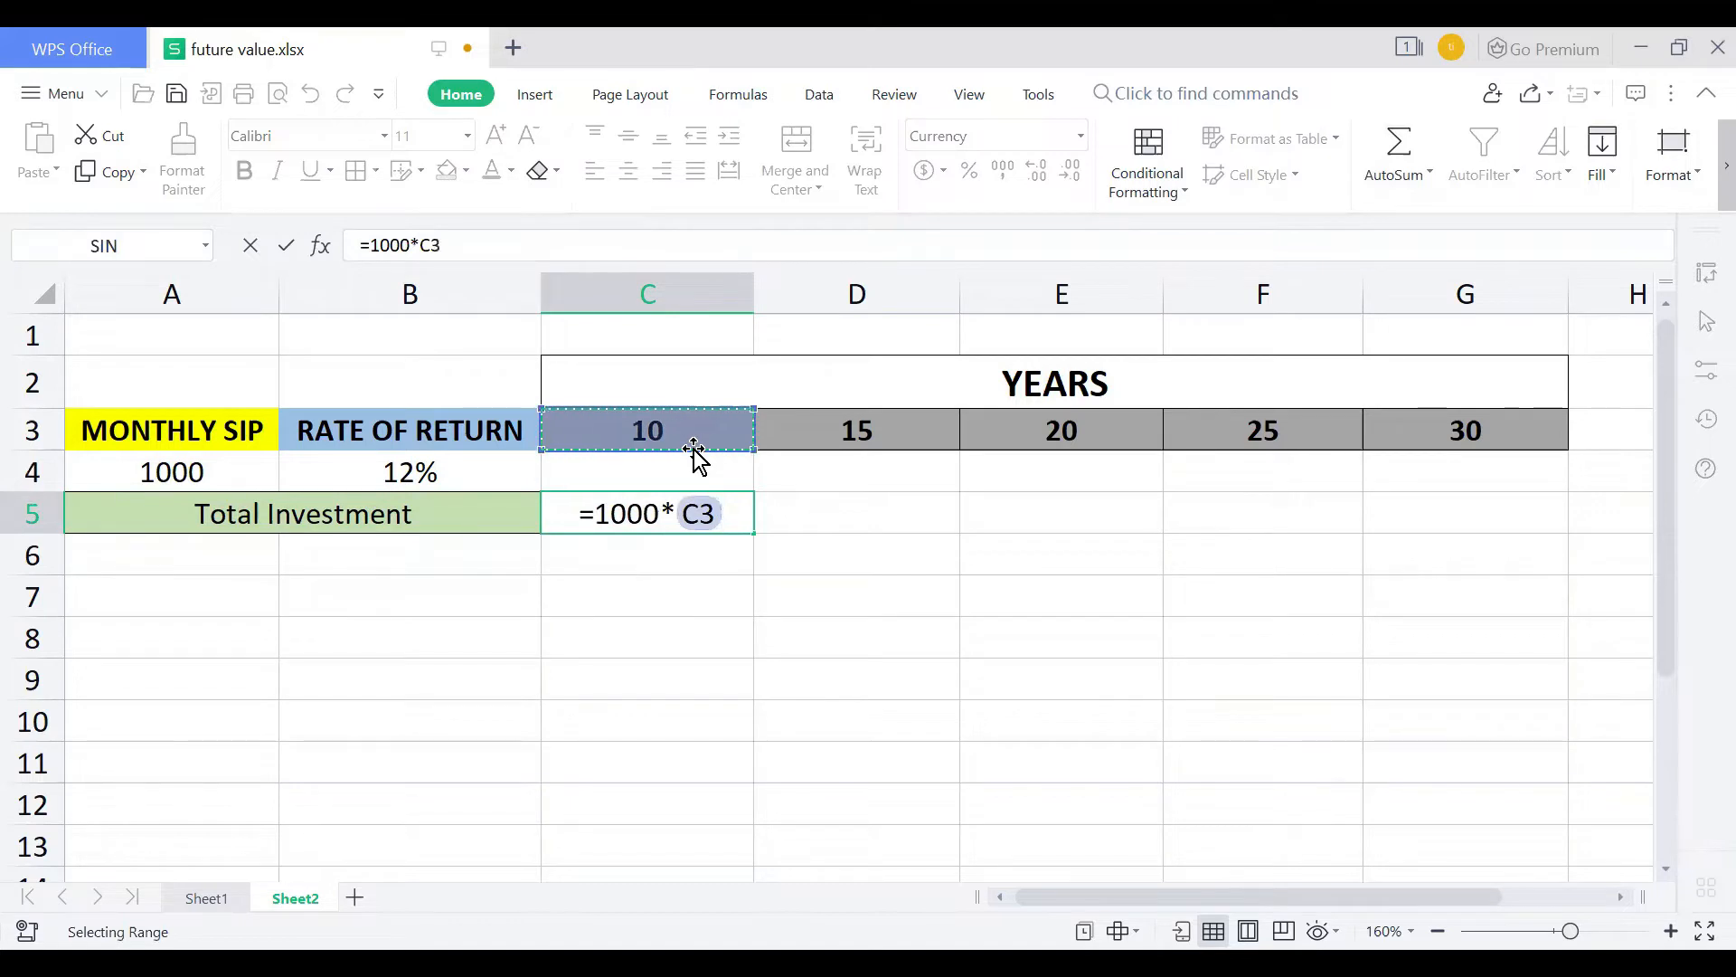
type("*12")
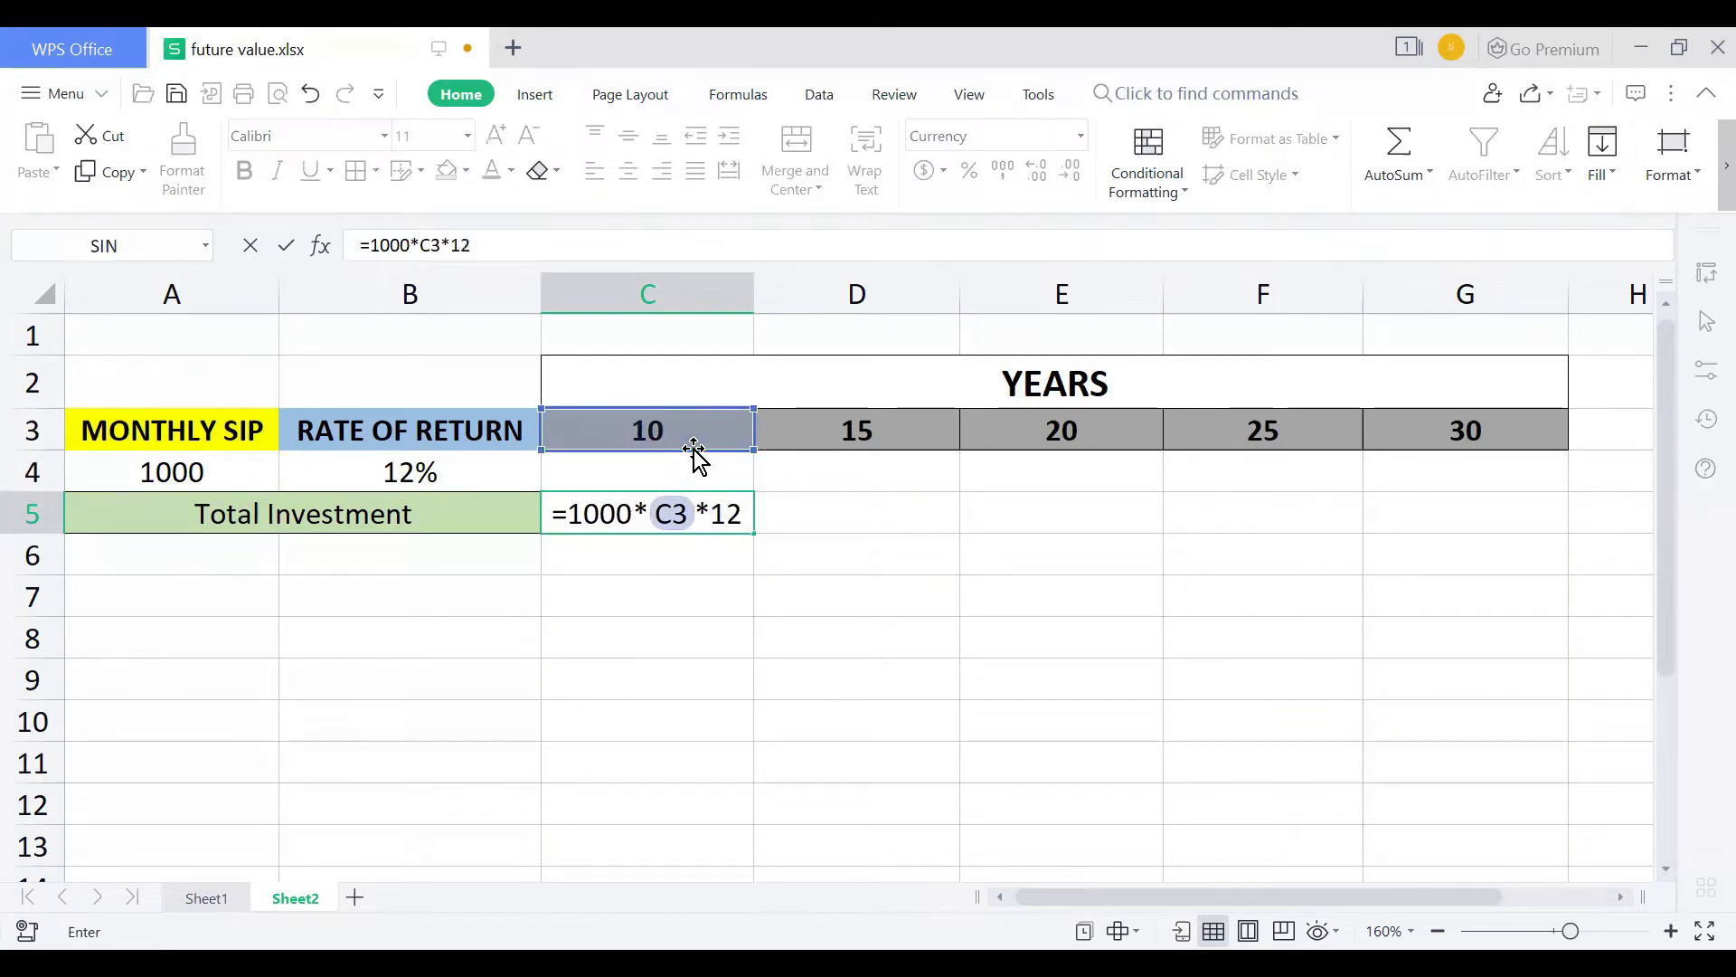
key("Return")
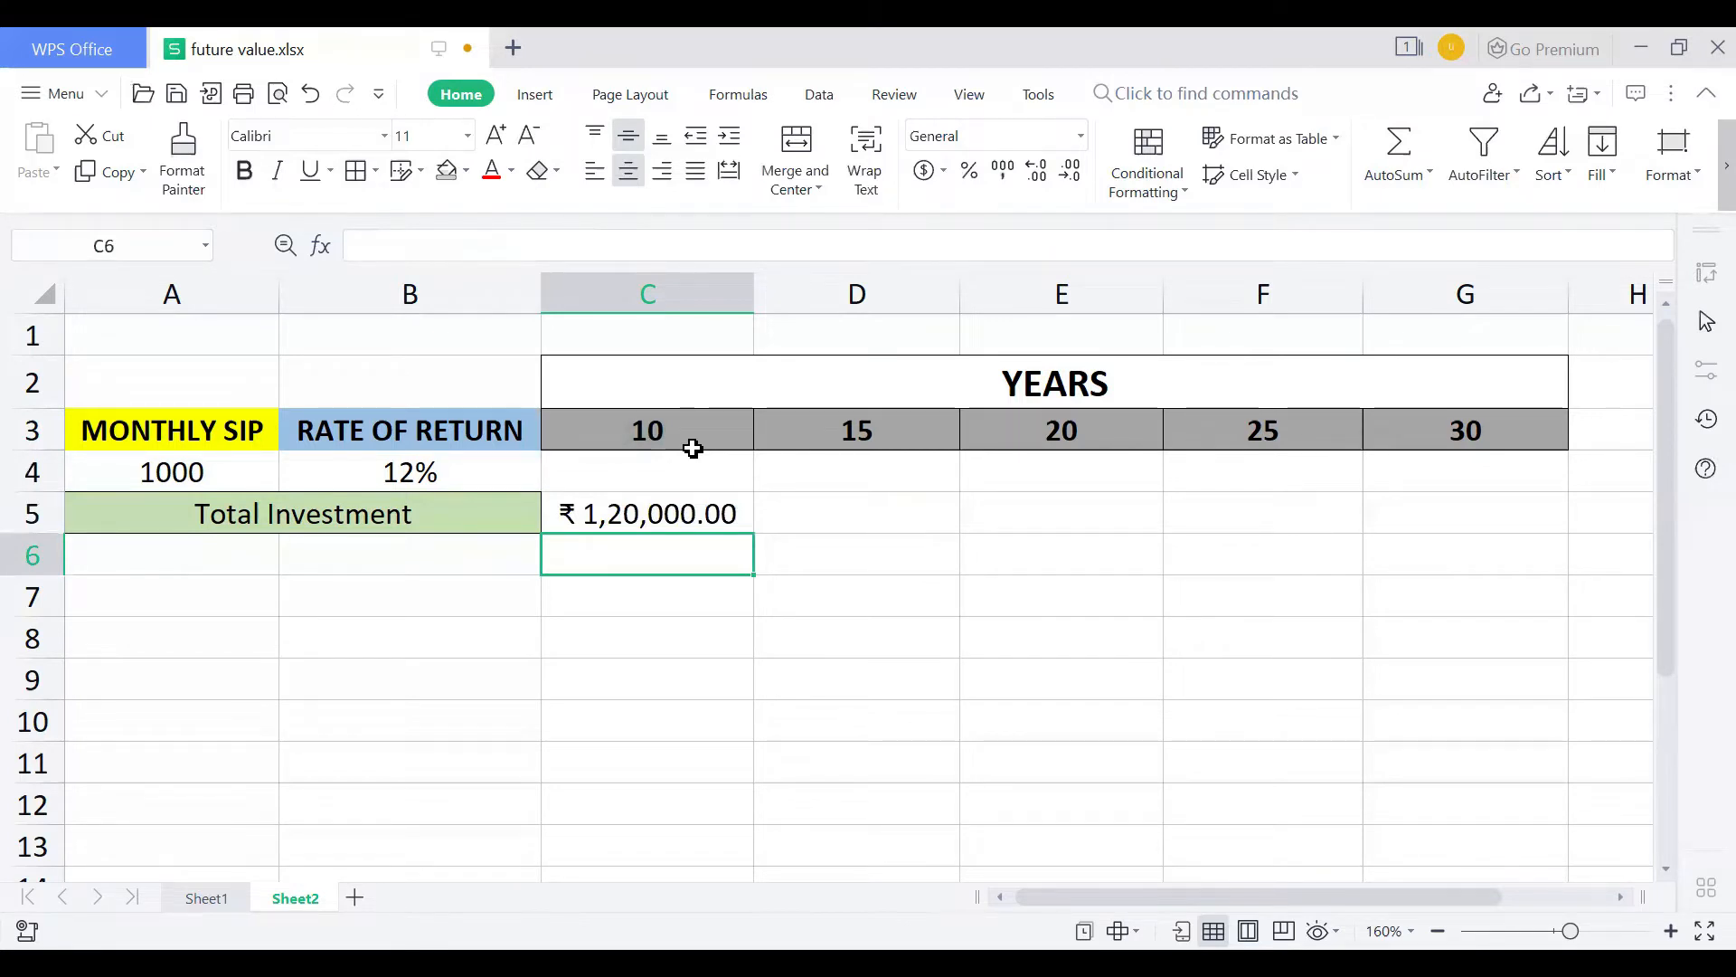
Step: Fill the total investment formula from C5 across to G5 and check the copied formulas for the other year columns
left_click(703, 517)
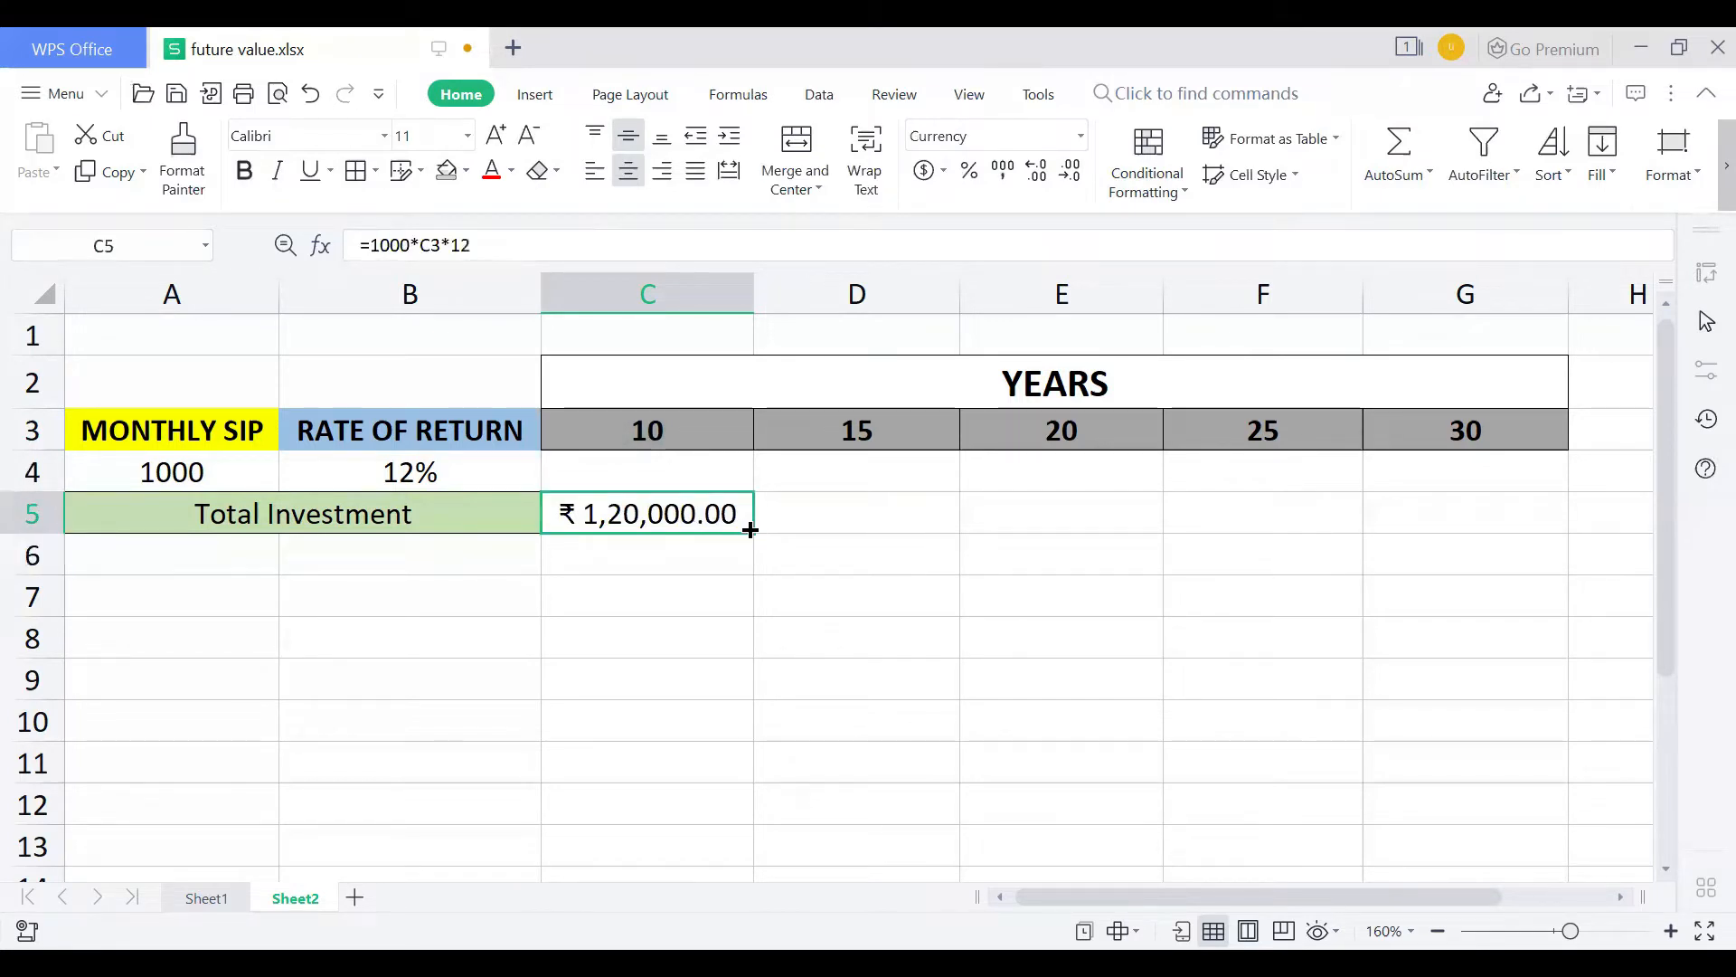
left_click_drag(740, 533, 1473, 521)
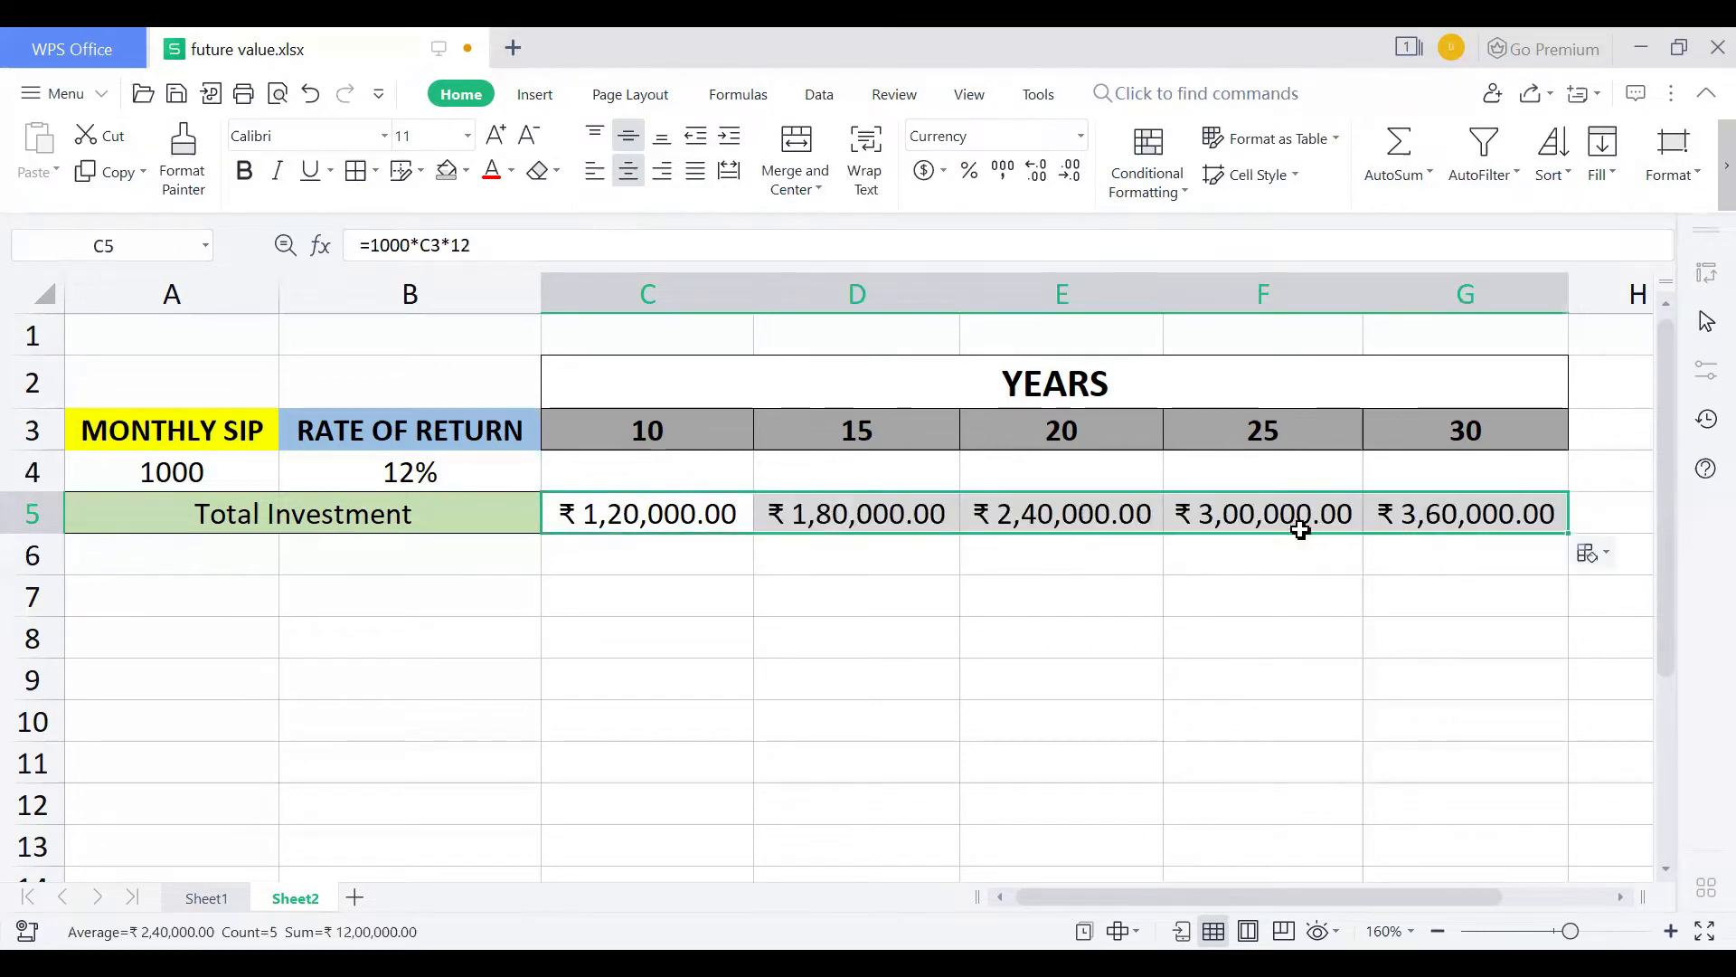
left_click(850, 519)
left_click(1006, 519)
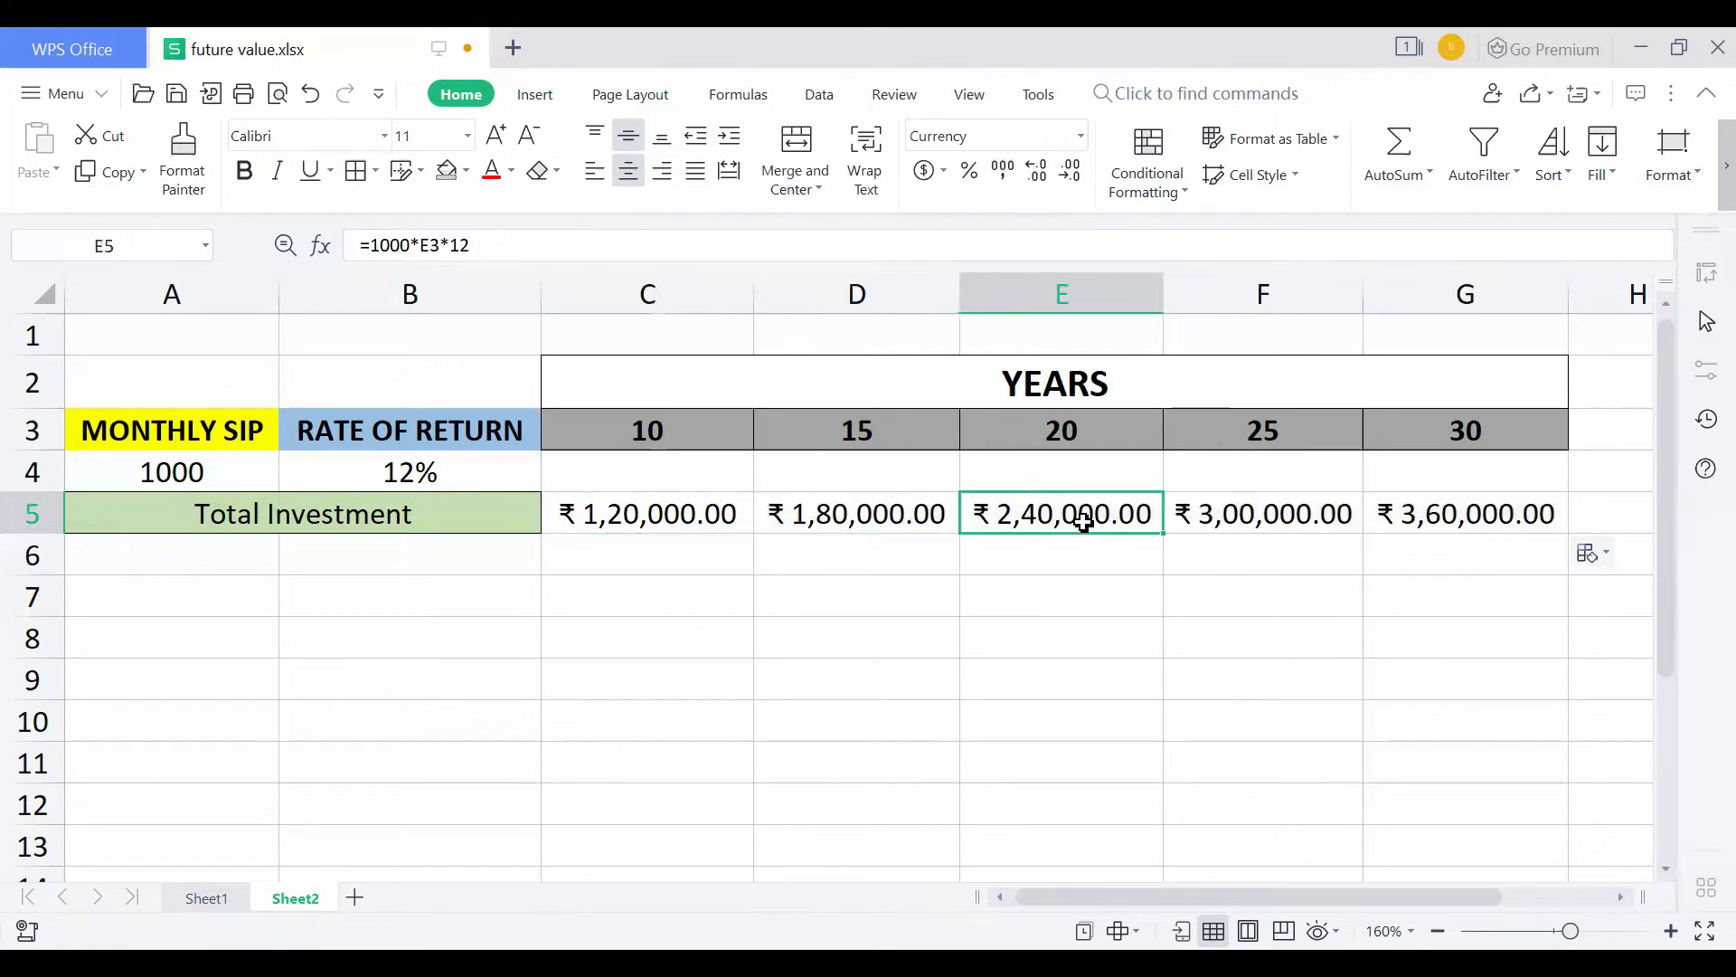
left_click(1295, 523)
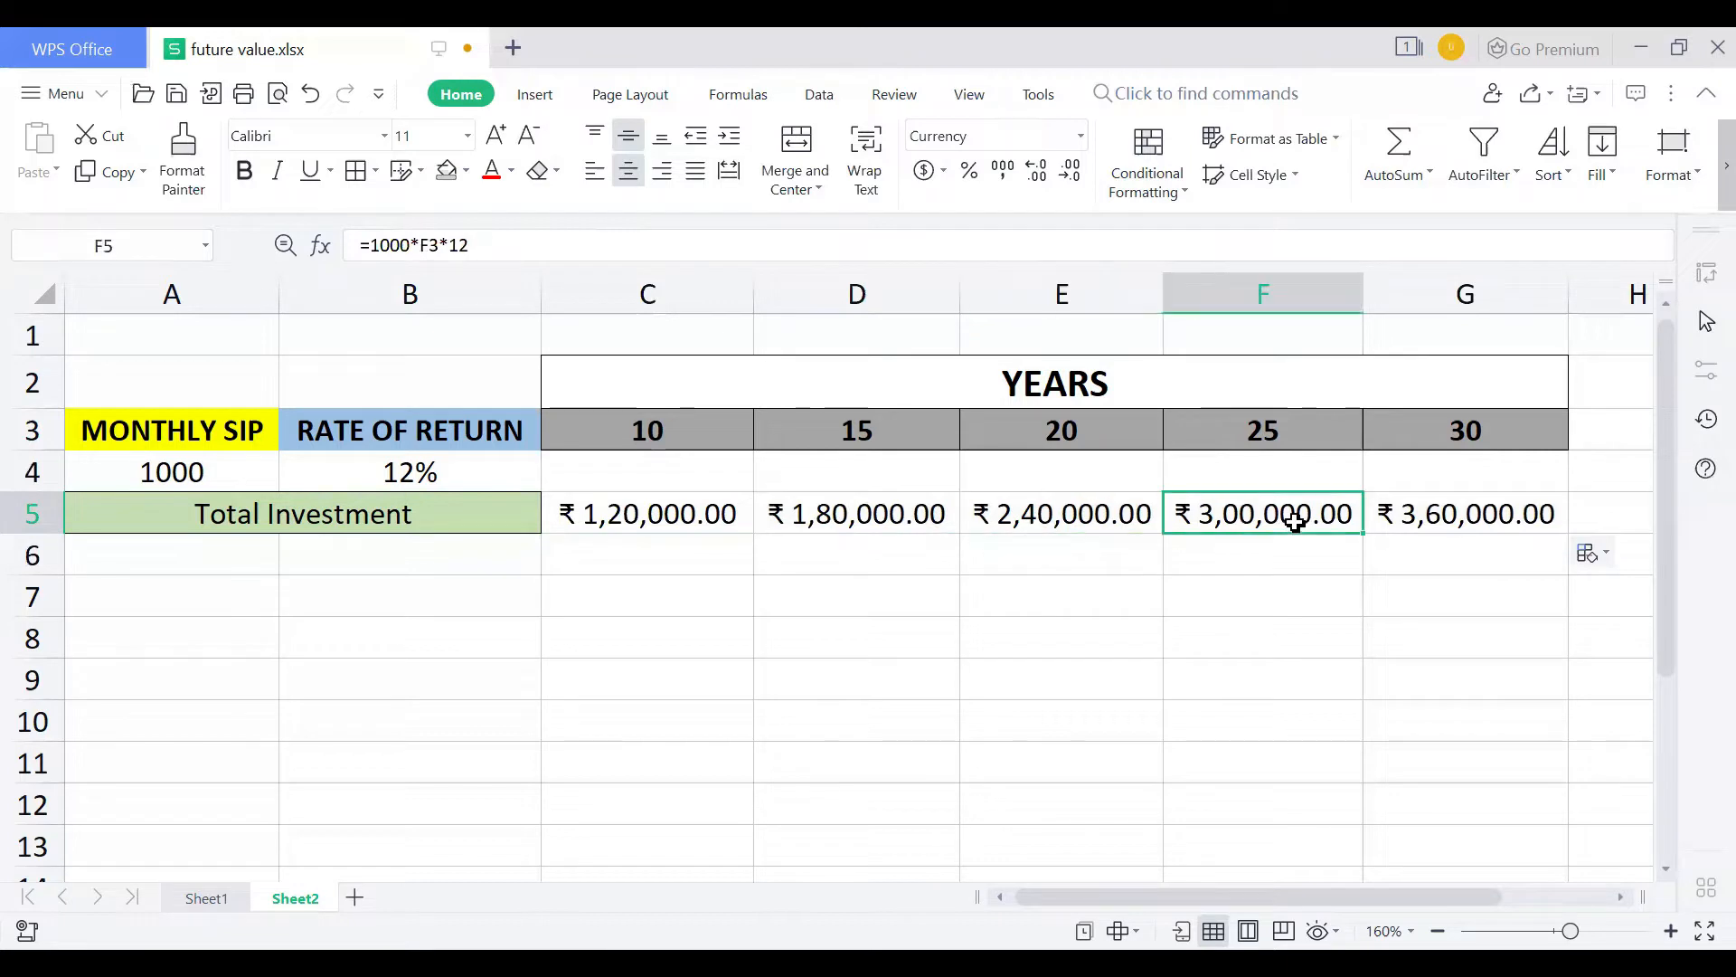
left_click(1436, 522)
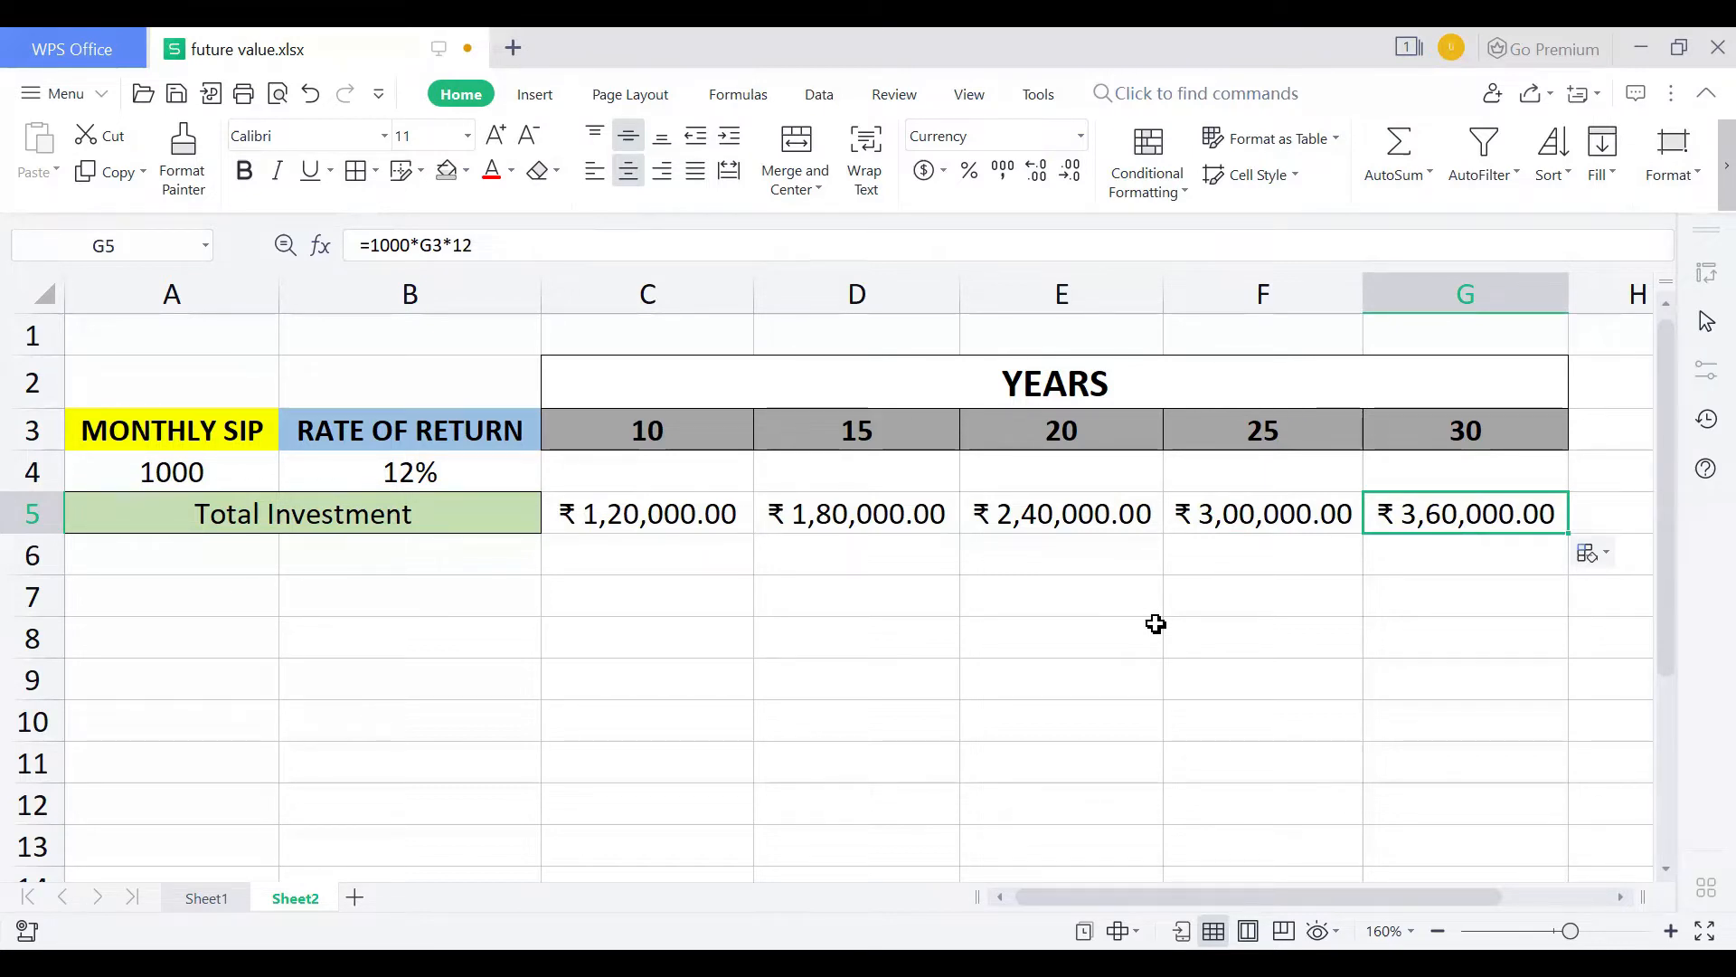
left_click(698, 470)
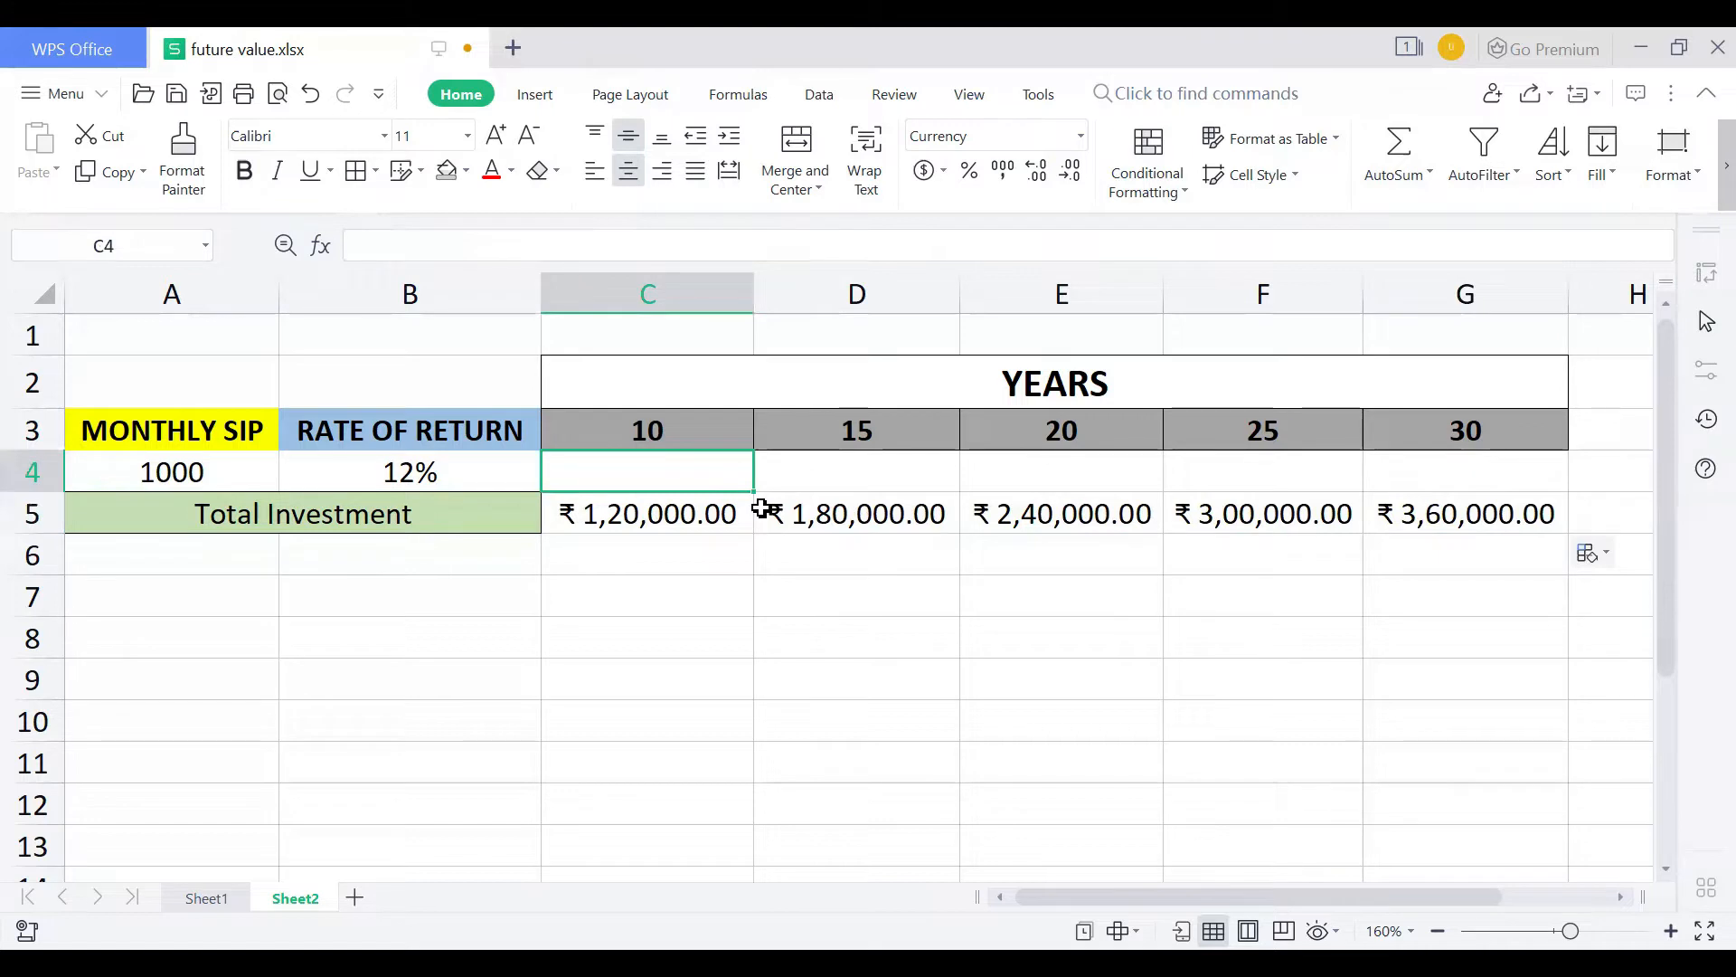
type("=")
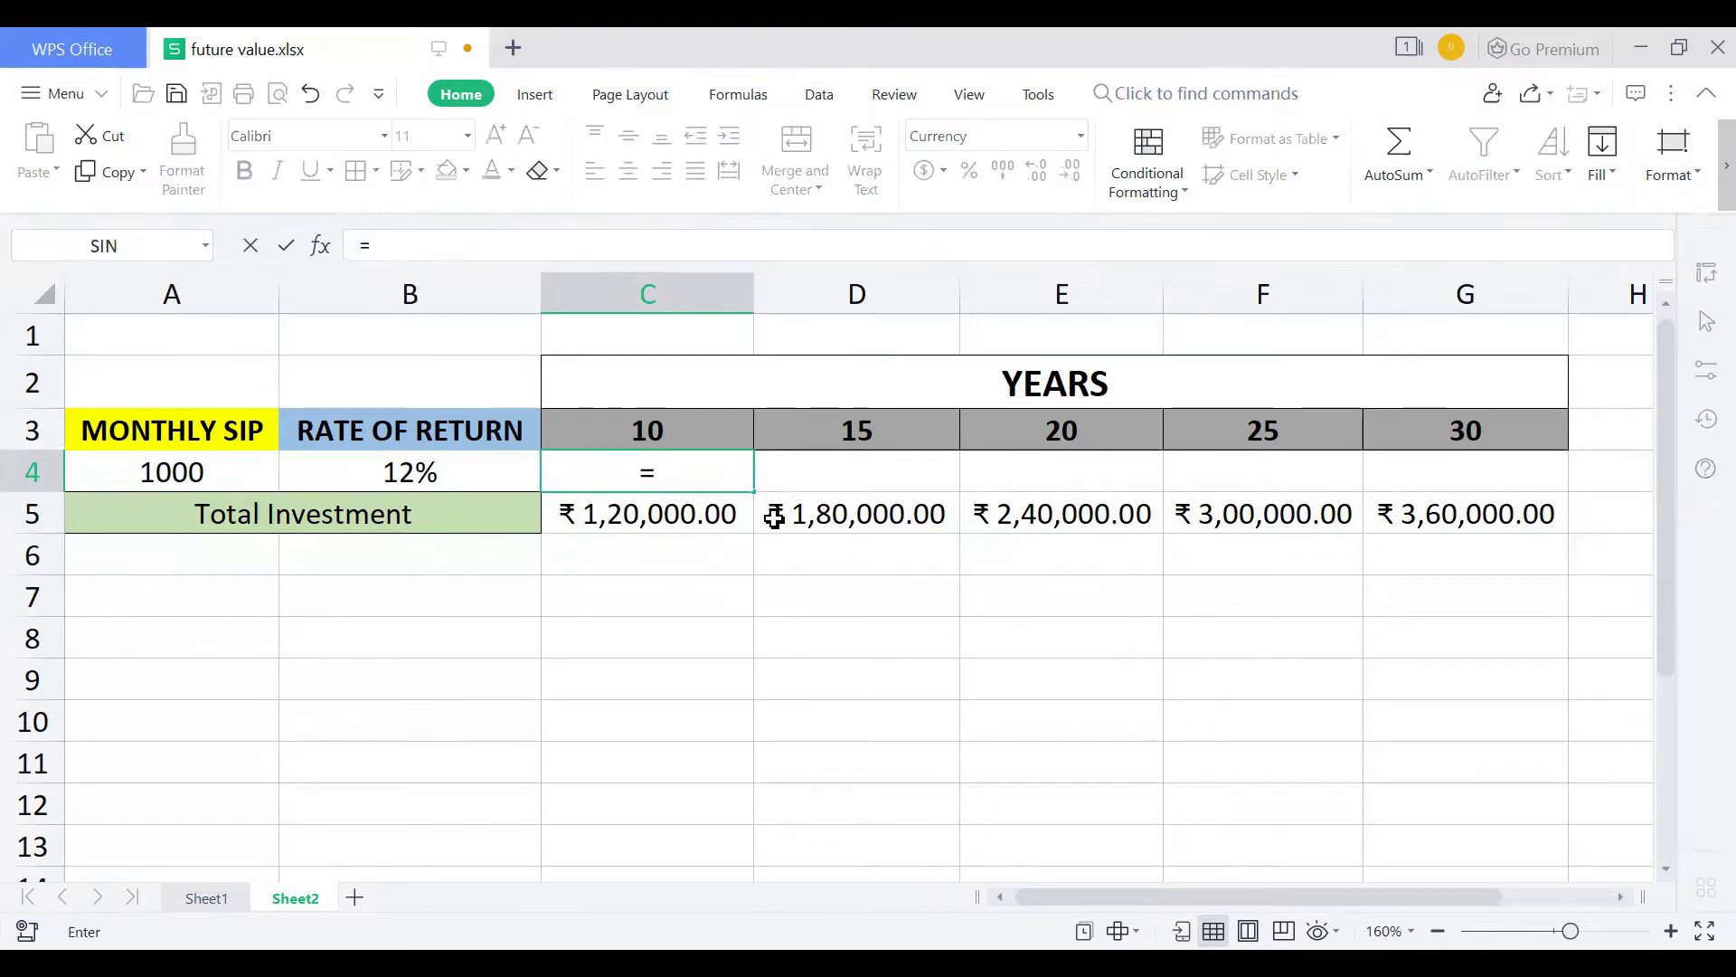
type("fv")
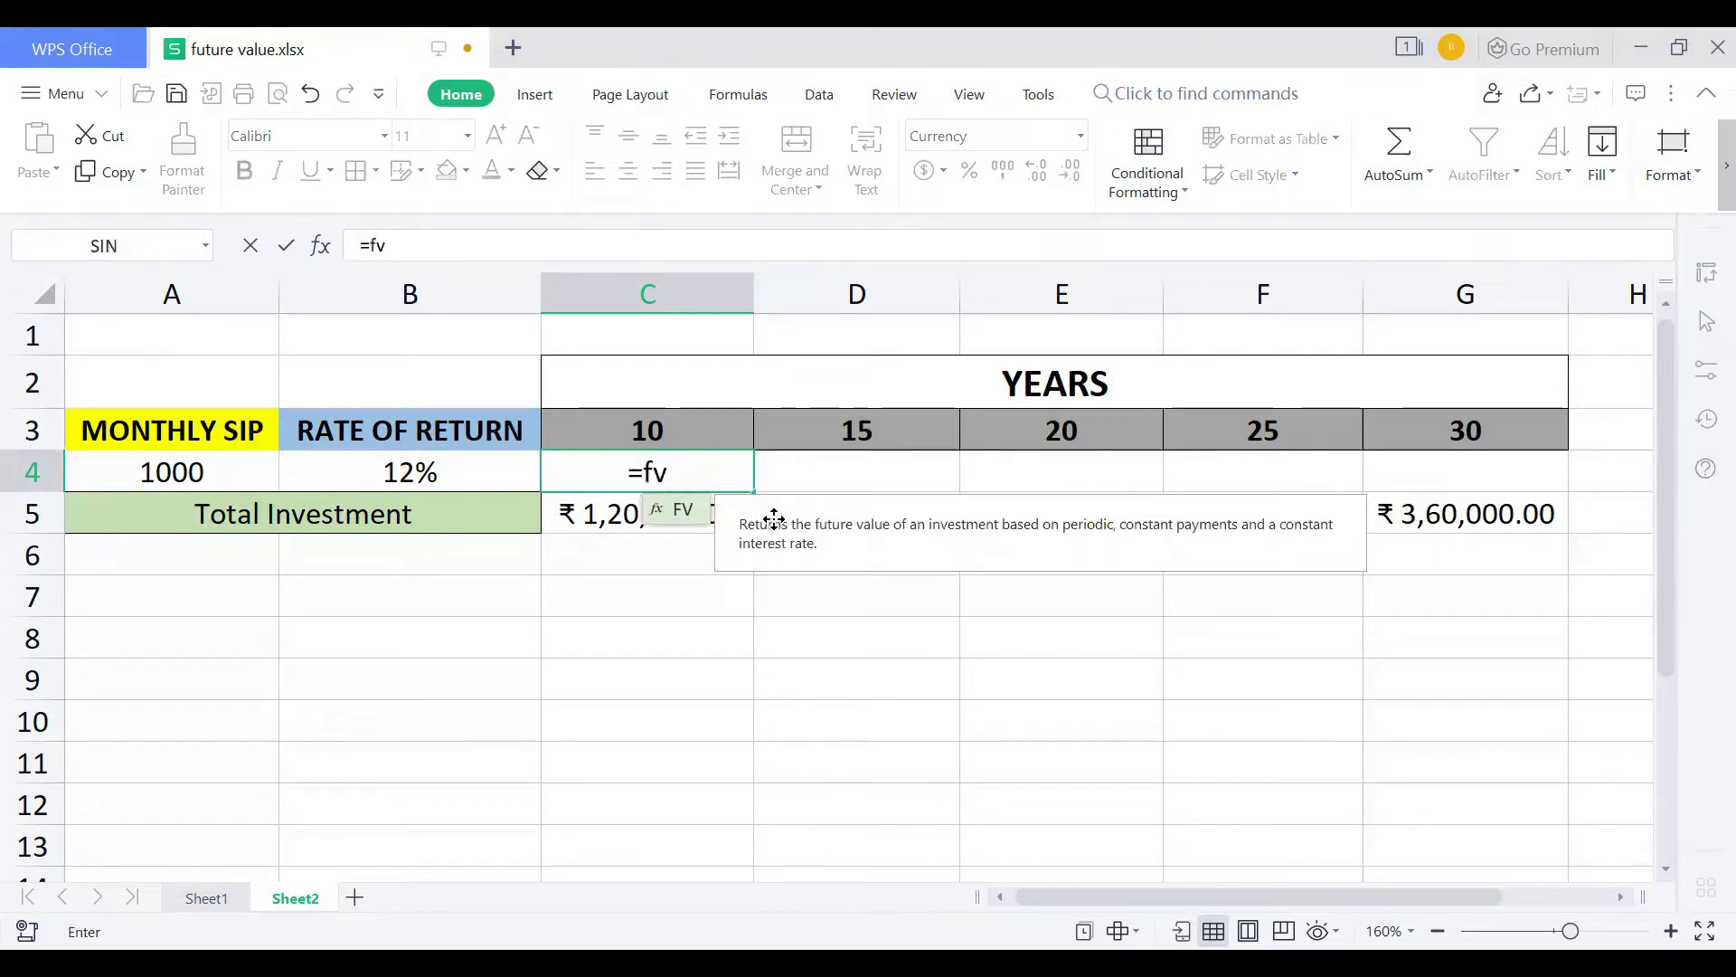
type("(")
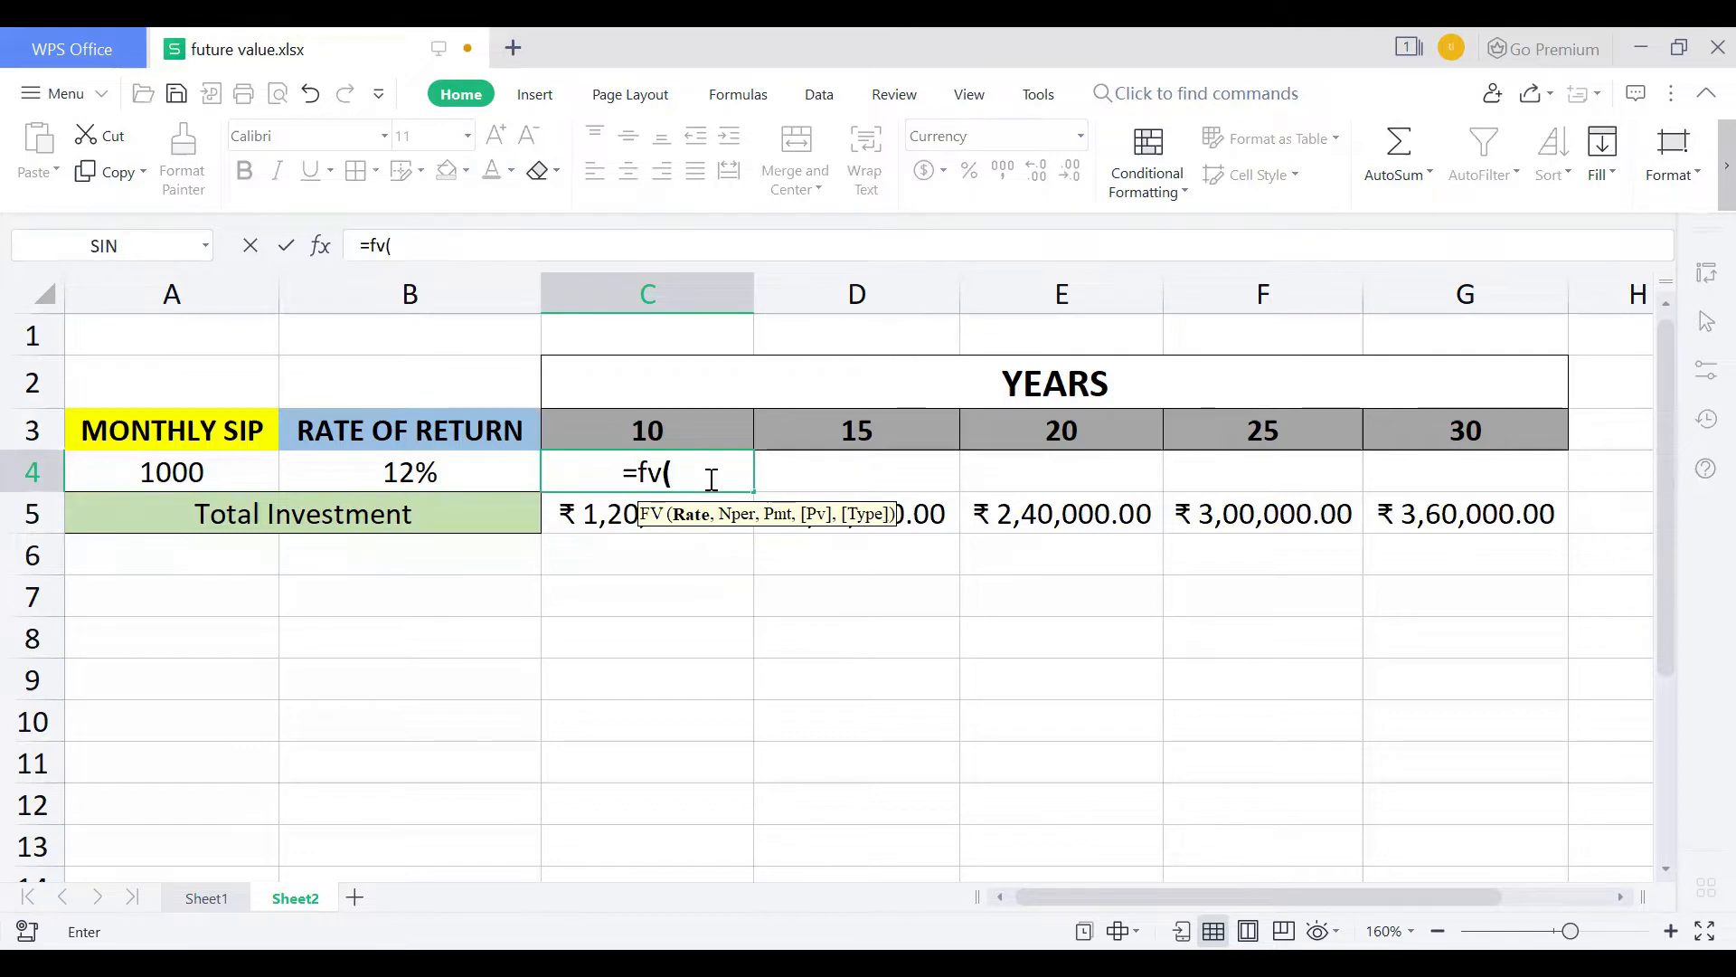
key("Escape")
Step: Switch to the NJ Wealth mutual fund calculator in the browser and increase the number of schemes listed per page
left_click(408, 466)
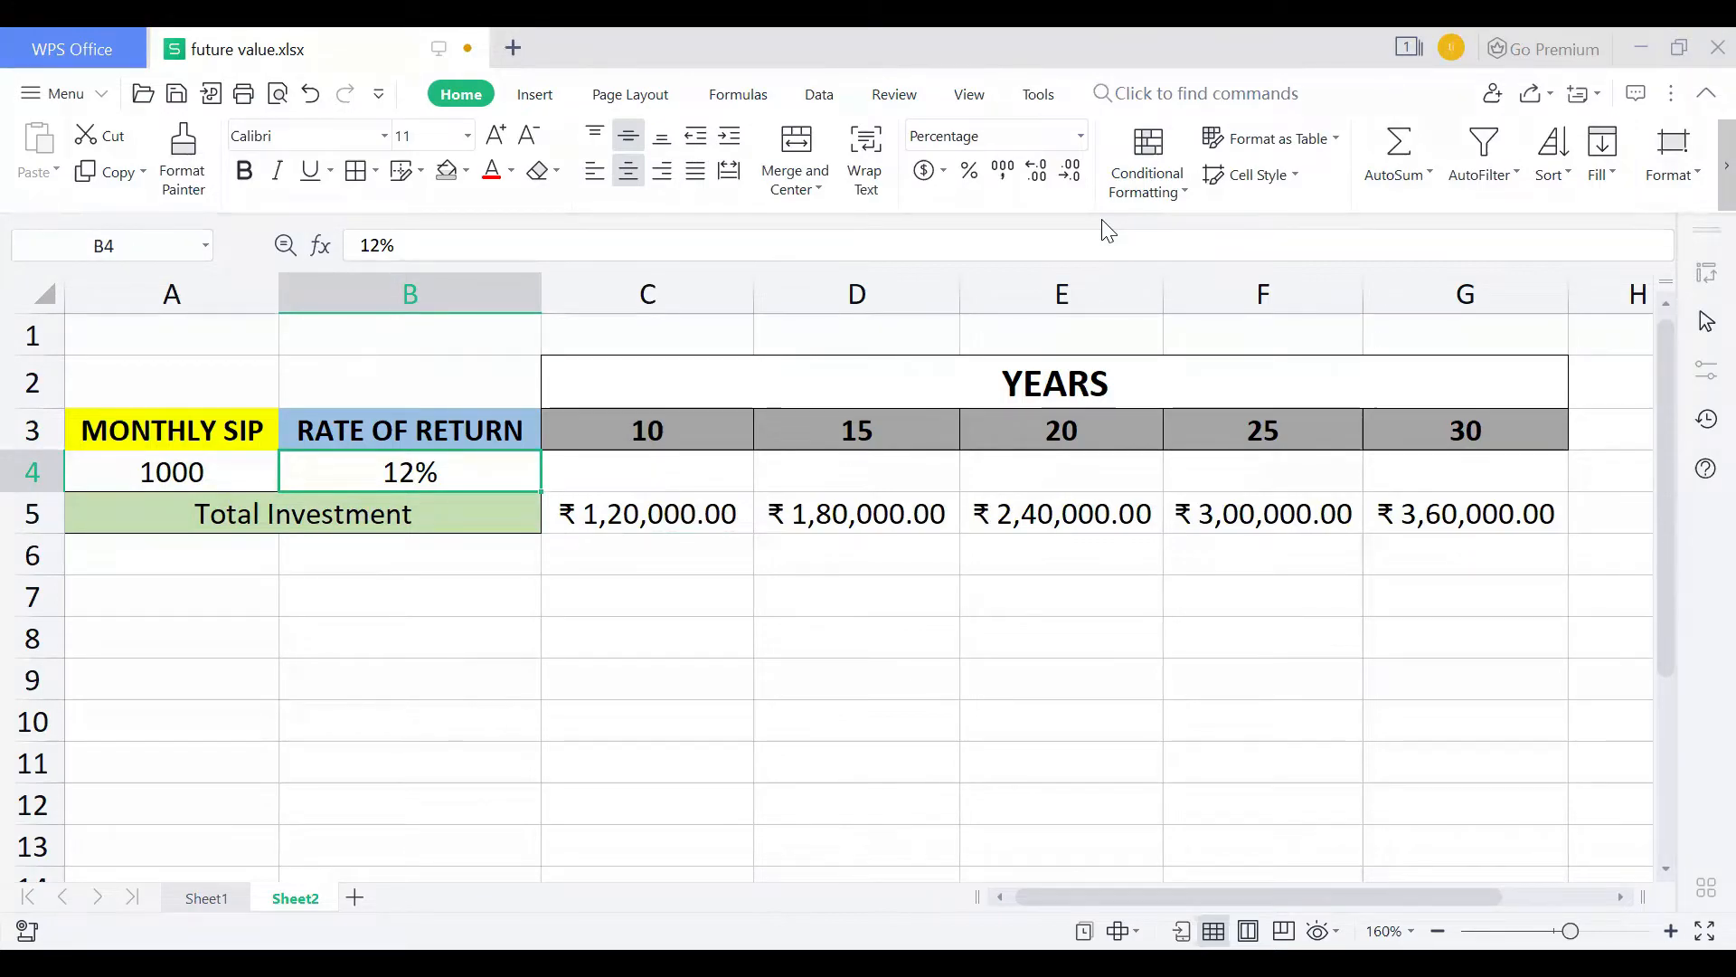
key("alt+Tab")
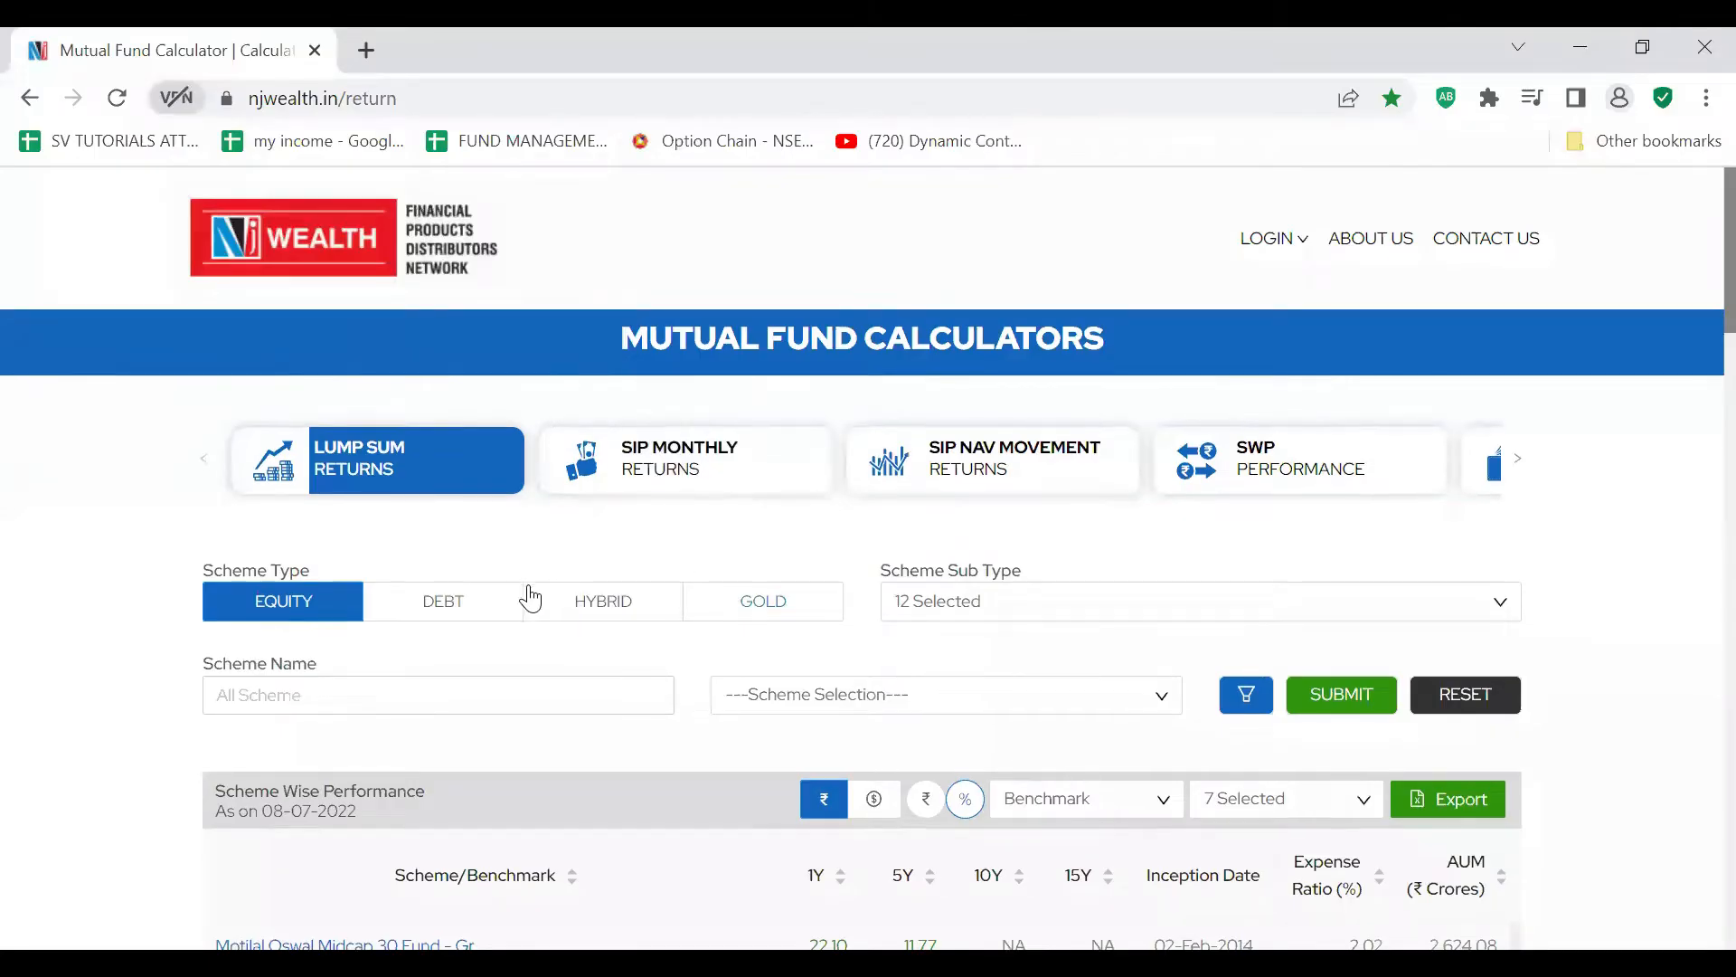
scroll(530, 597, "down", 2)
scroll(477, 599, "down", 1)
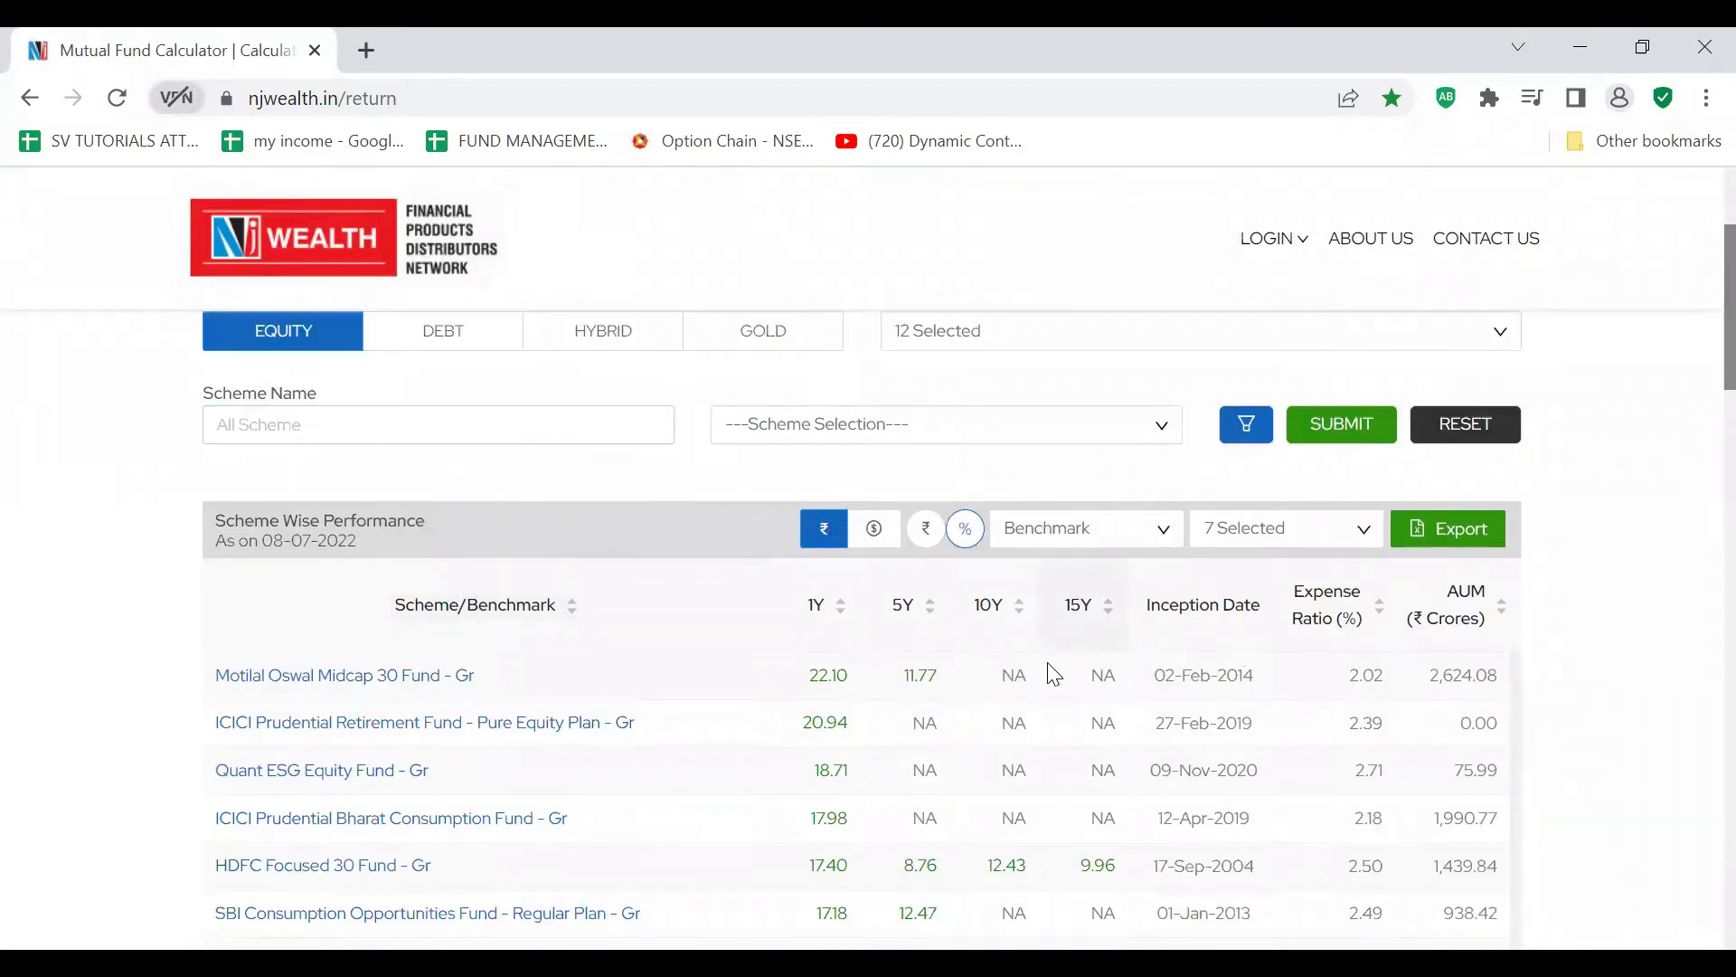
left_click_drag(1729, 384, 1729, 656)
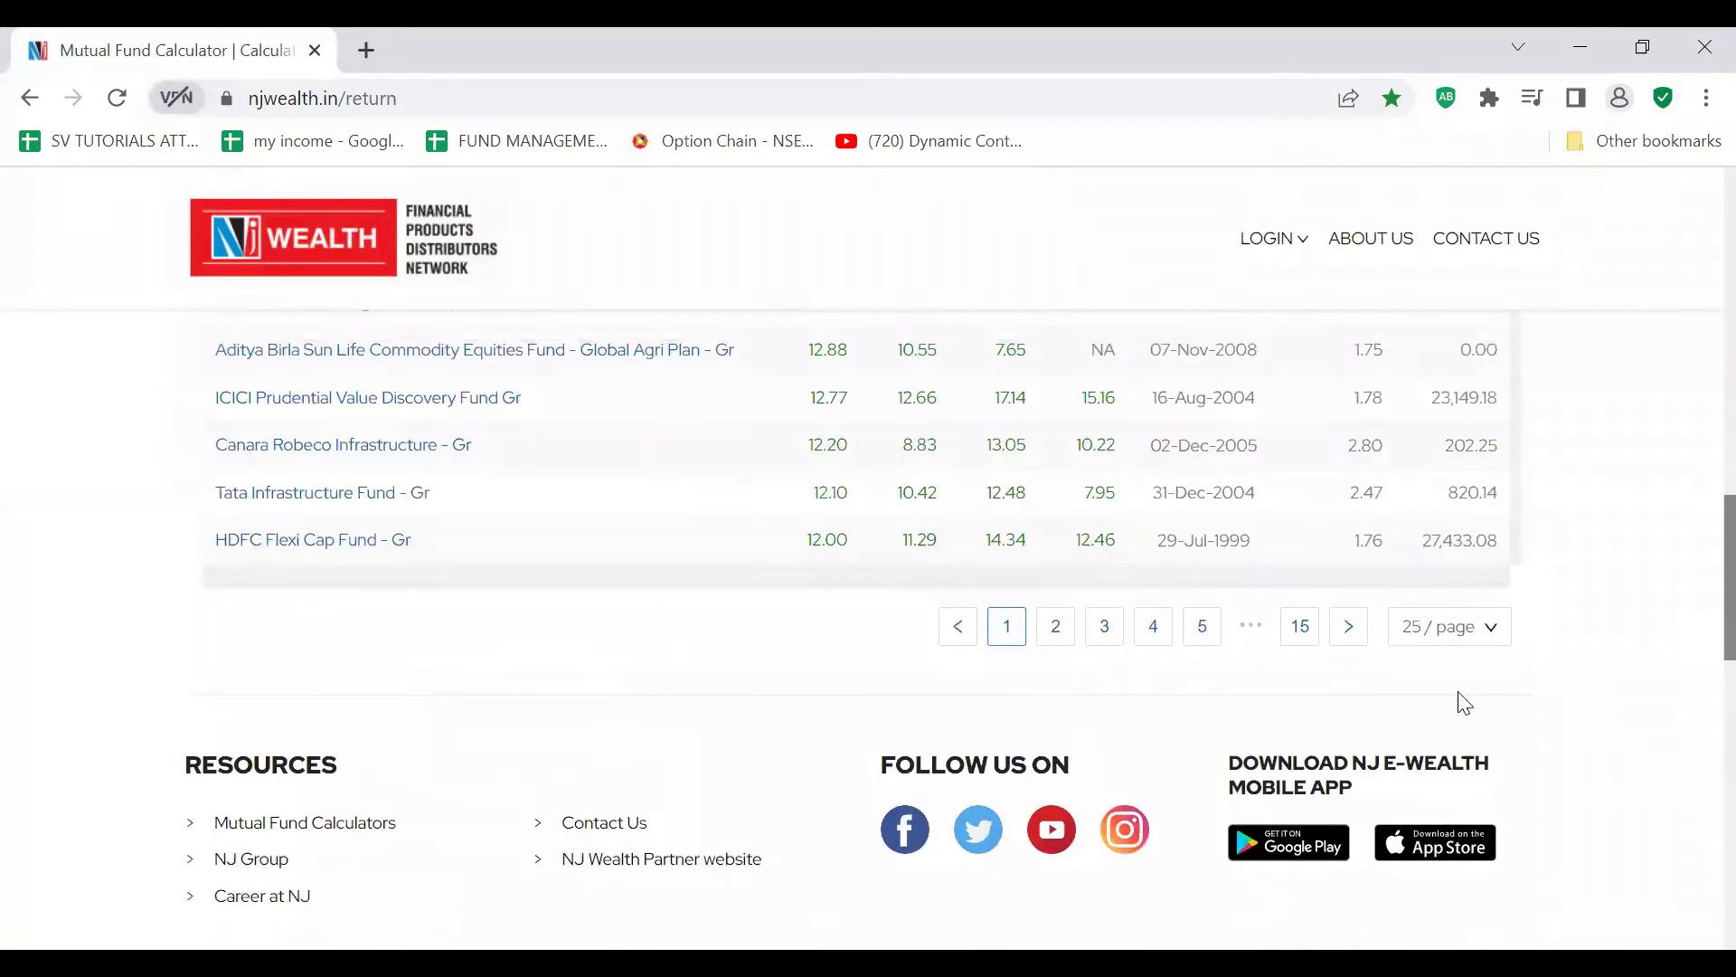
left_click(1451, 630)
left_click(1506, 825)
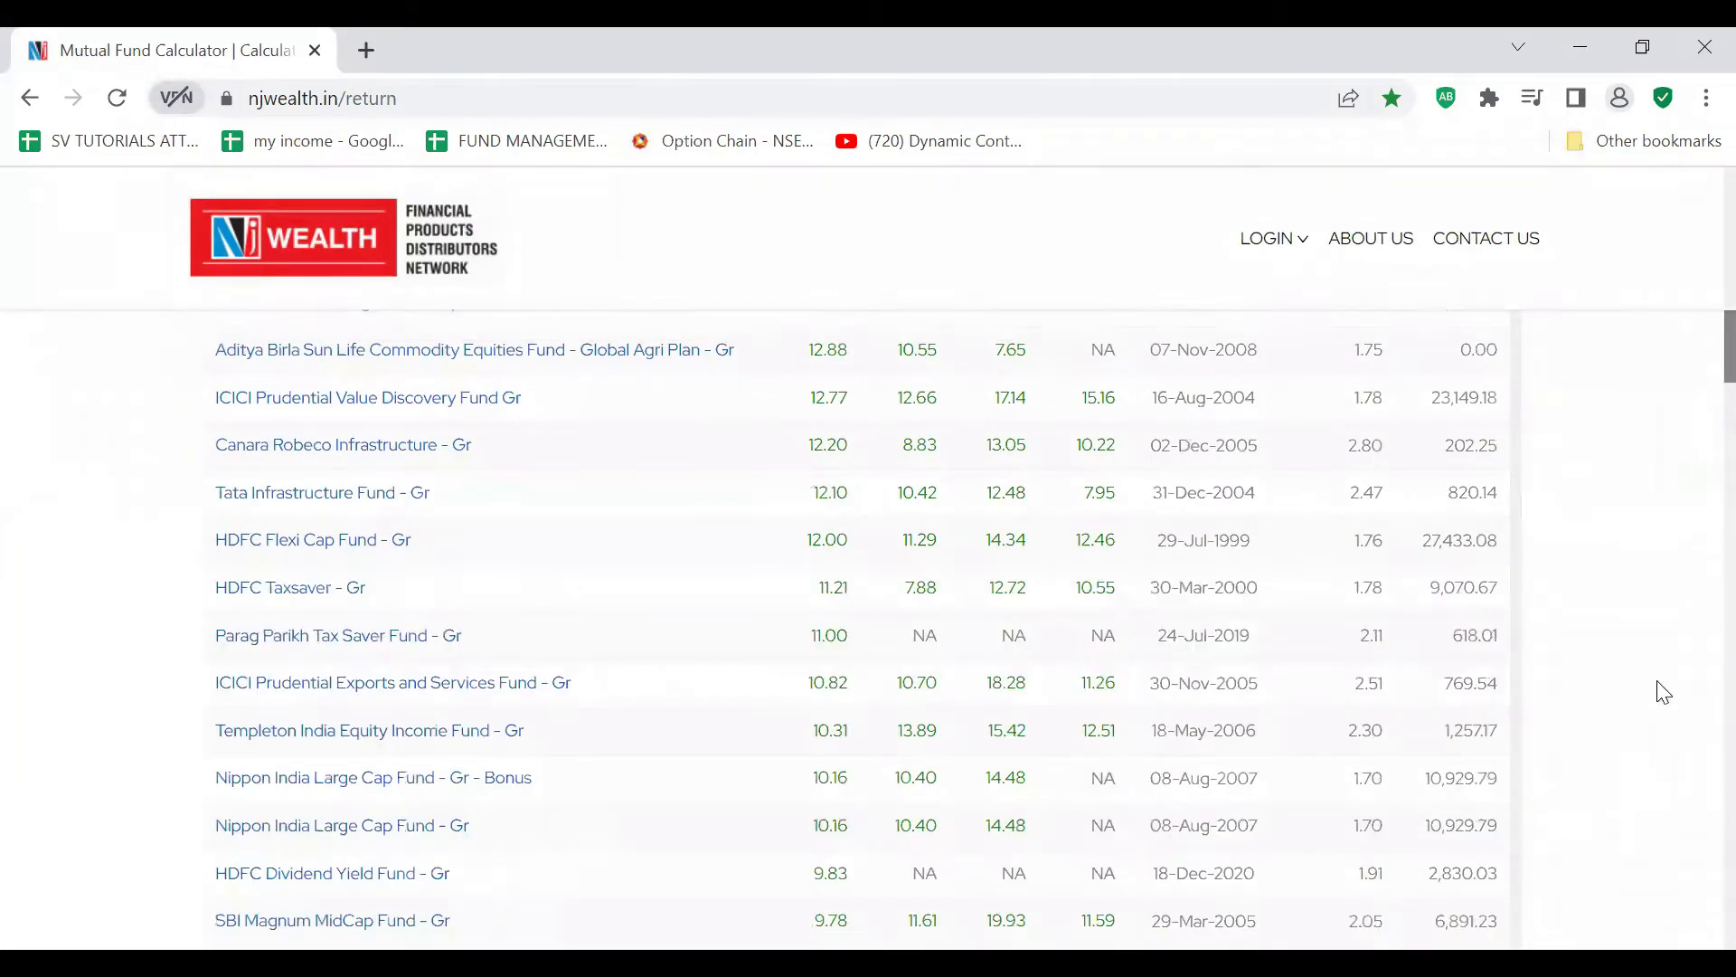
Step: Sort the Scheme Wise Performance table by five-year (5Y) return, highest first
scroll(1519, 554, "up", 15)
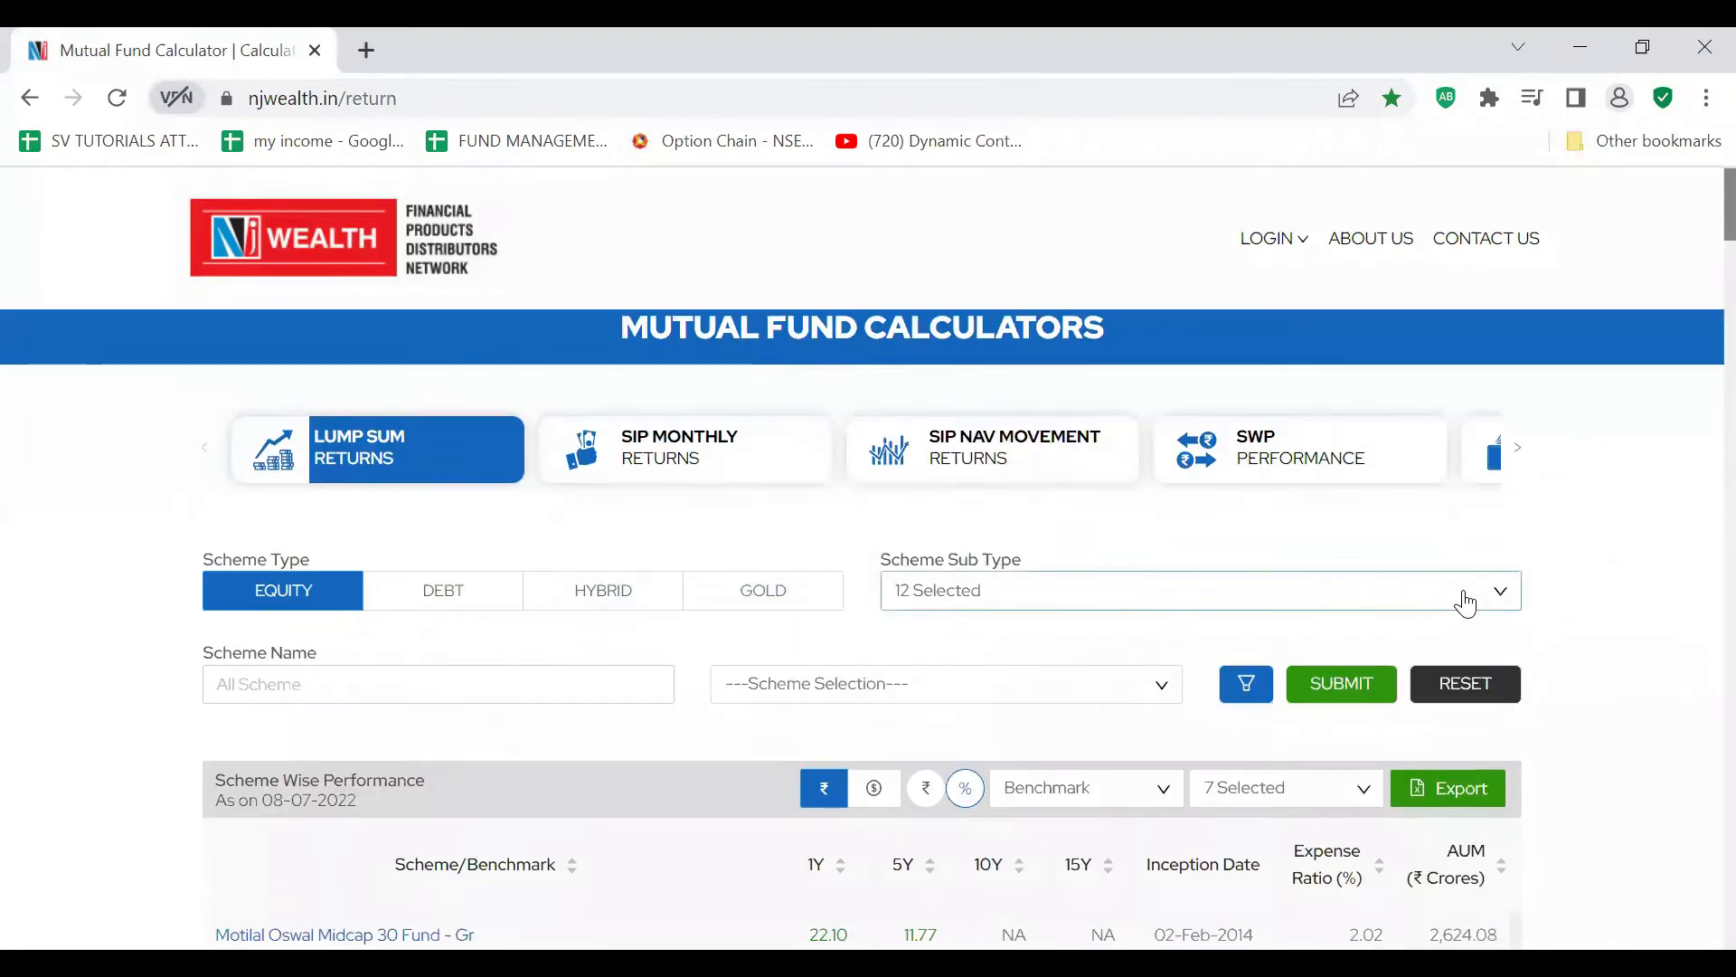
scroll(1467, 603, "down", 4)
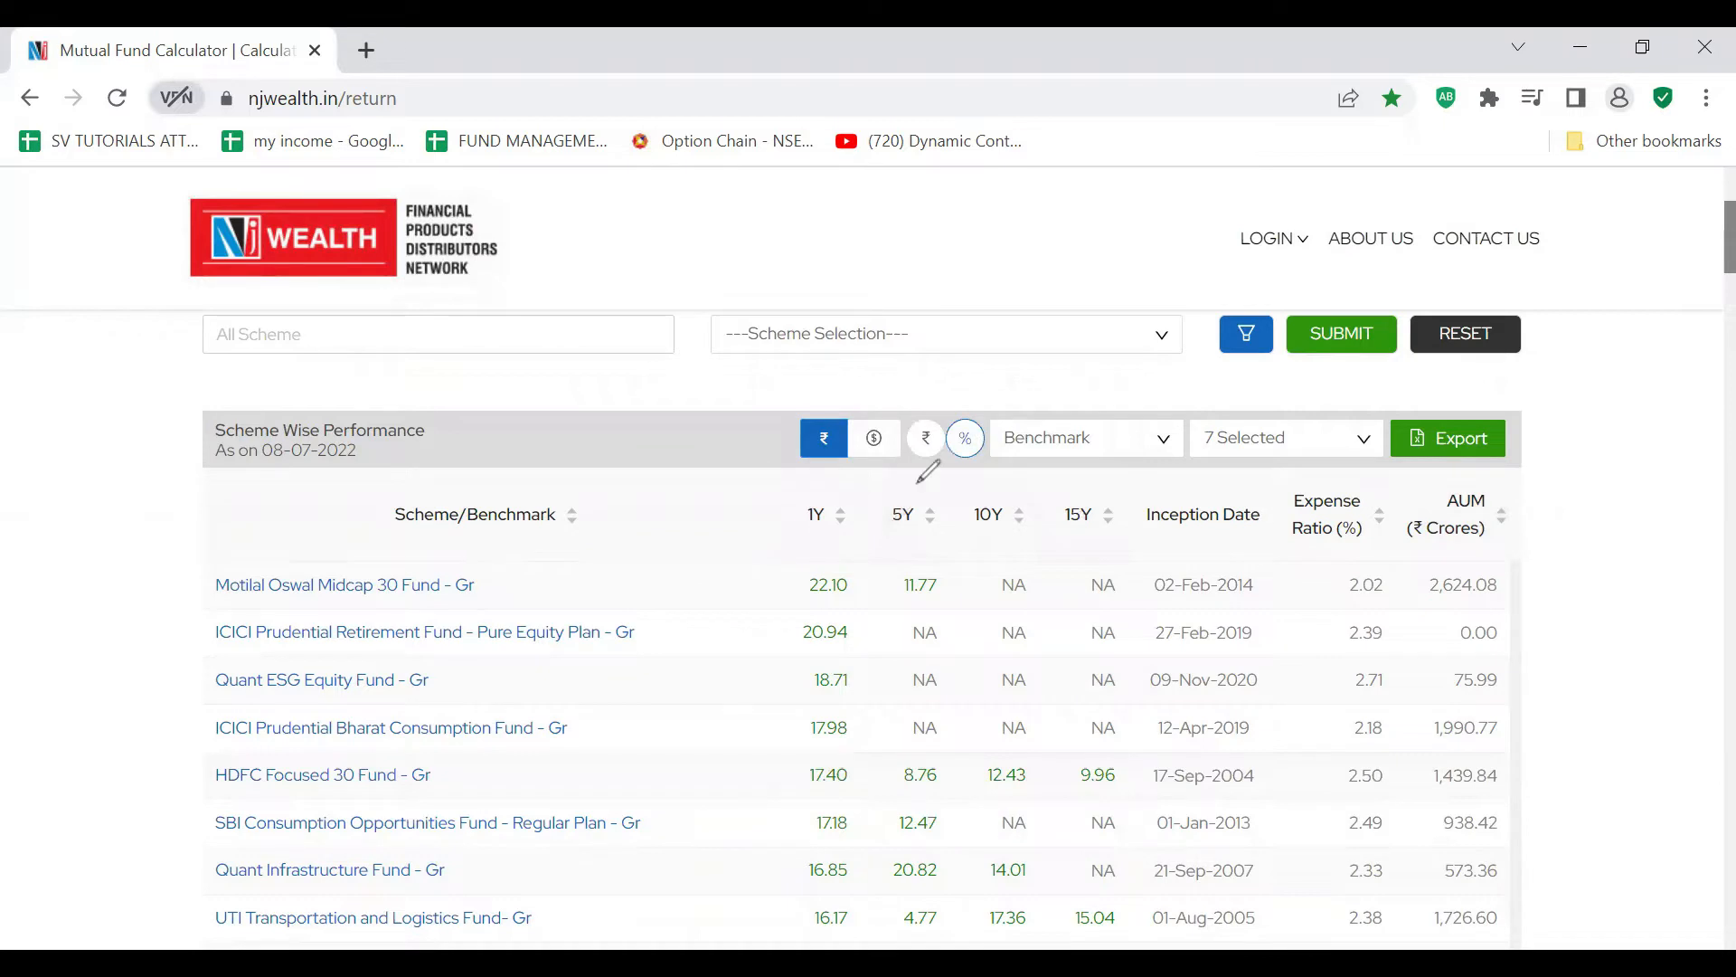
left_click_drag(919, 482, 922, 479)
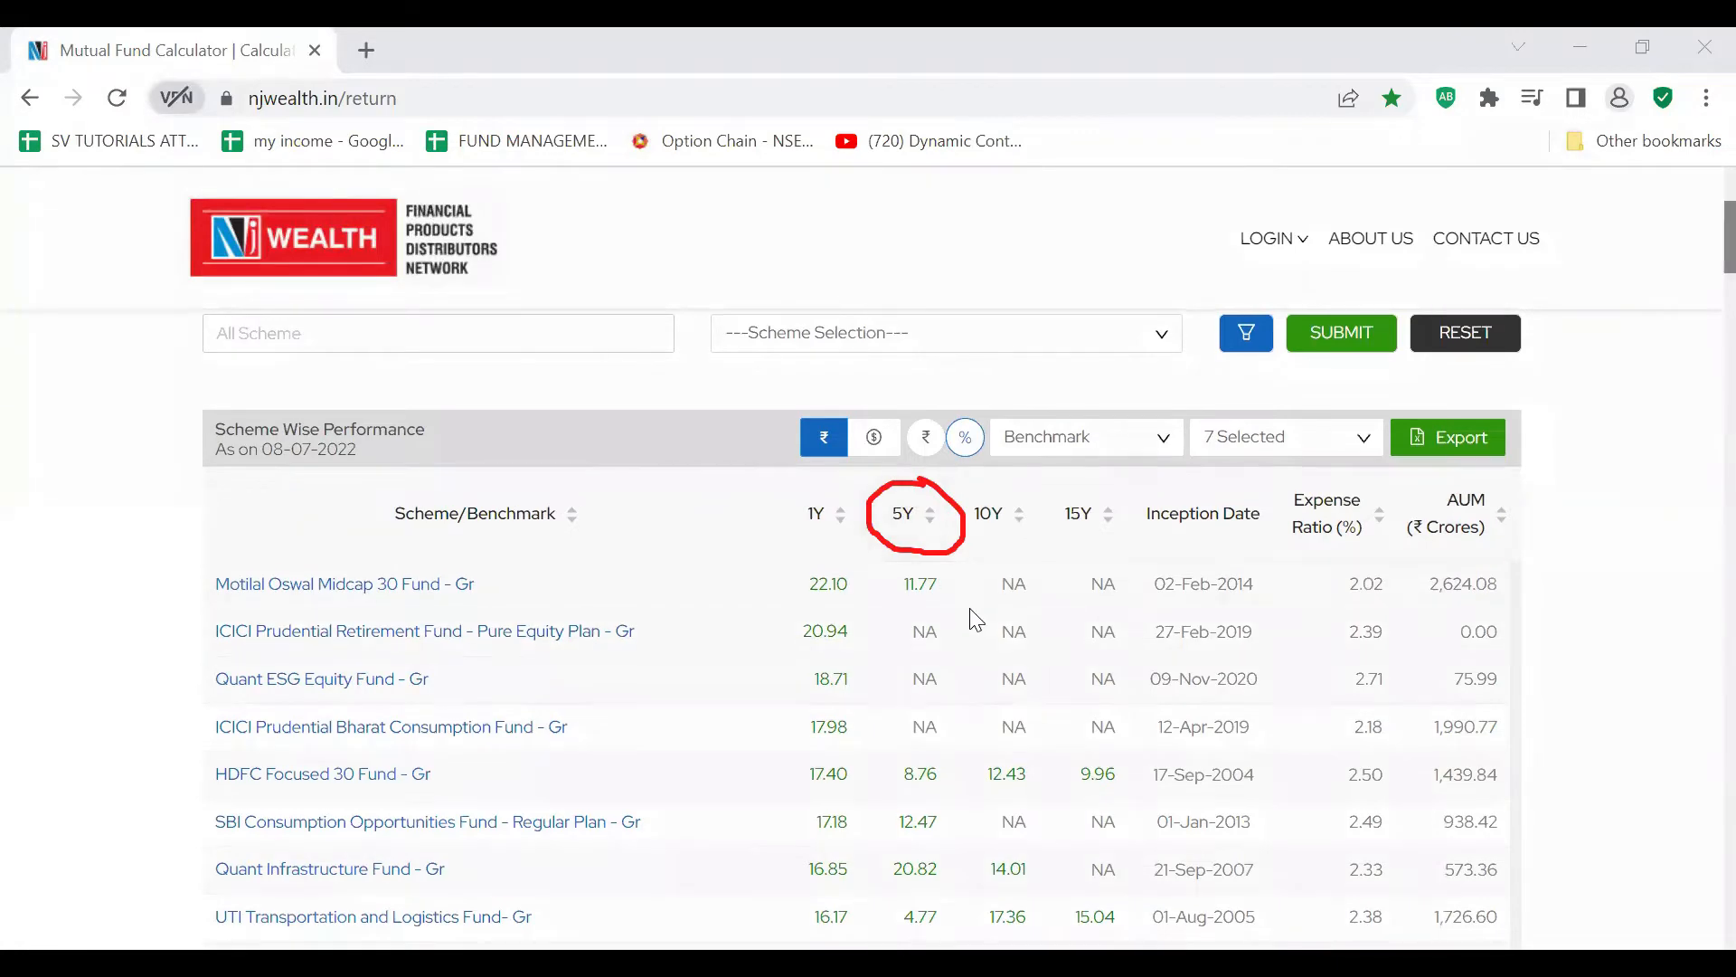
scroll(974, 620, "down", 1)
scroll(974, 619, "down", 3)
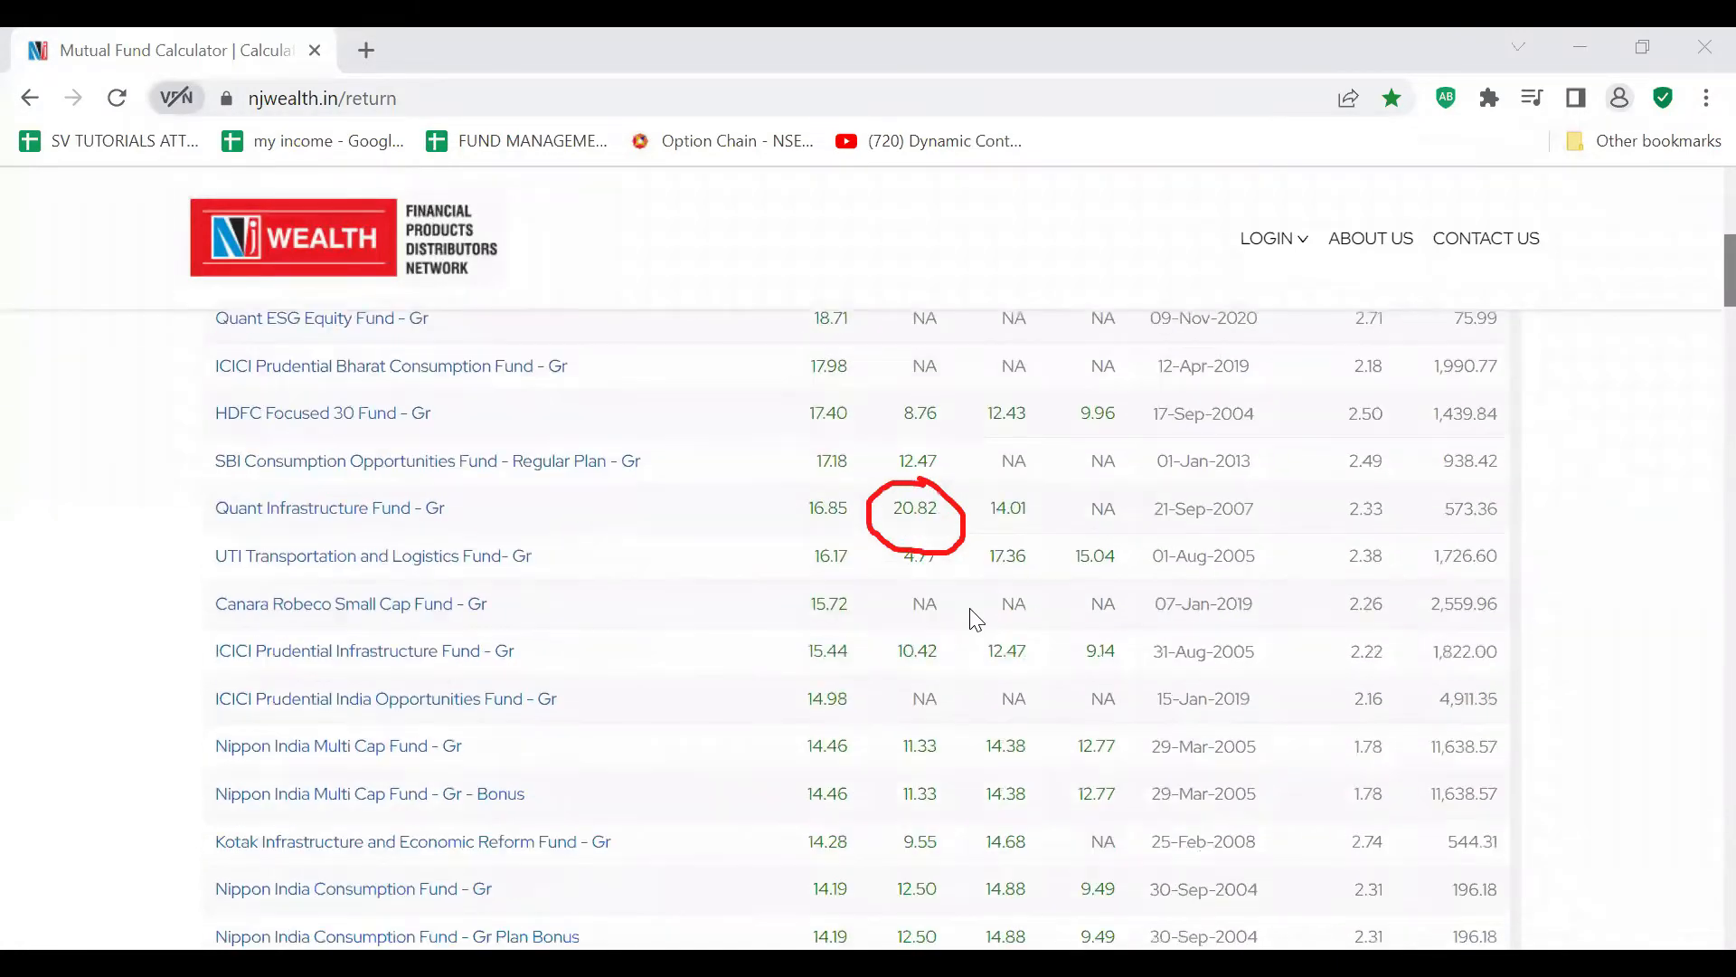
scroll(974, 619, "up", 5)
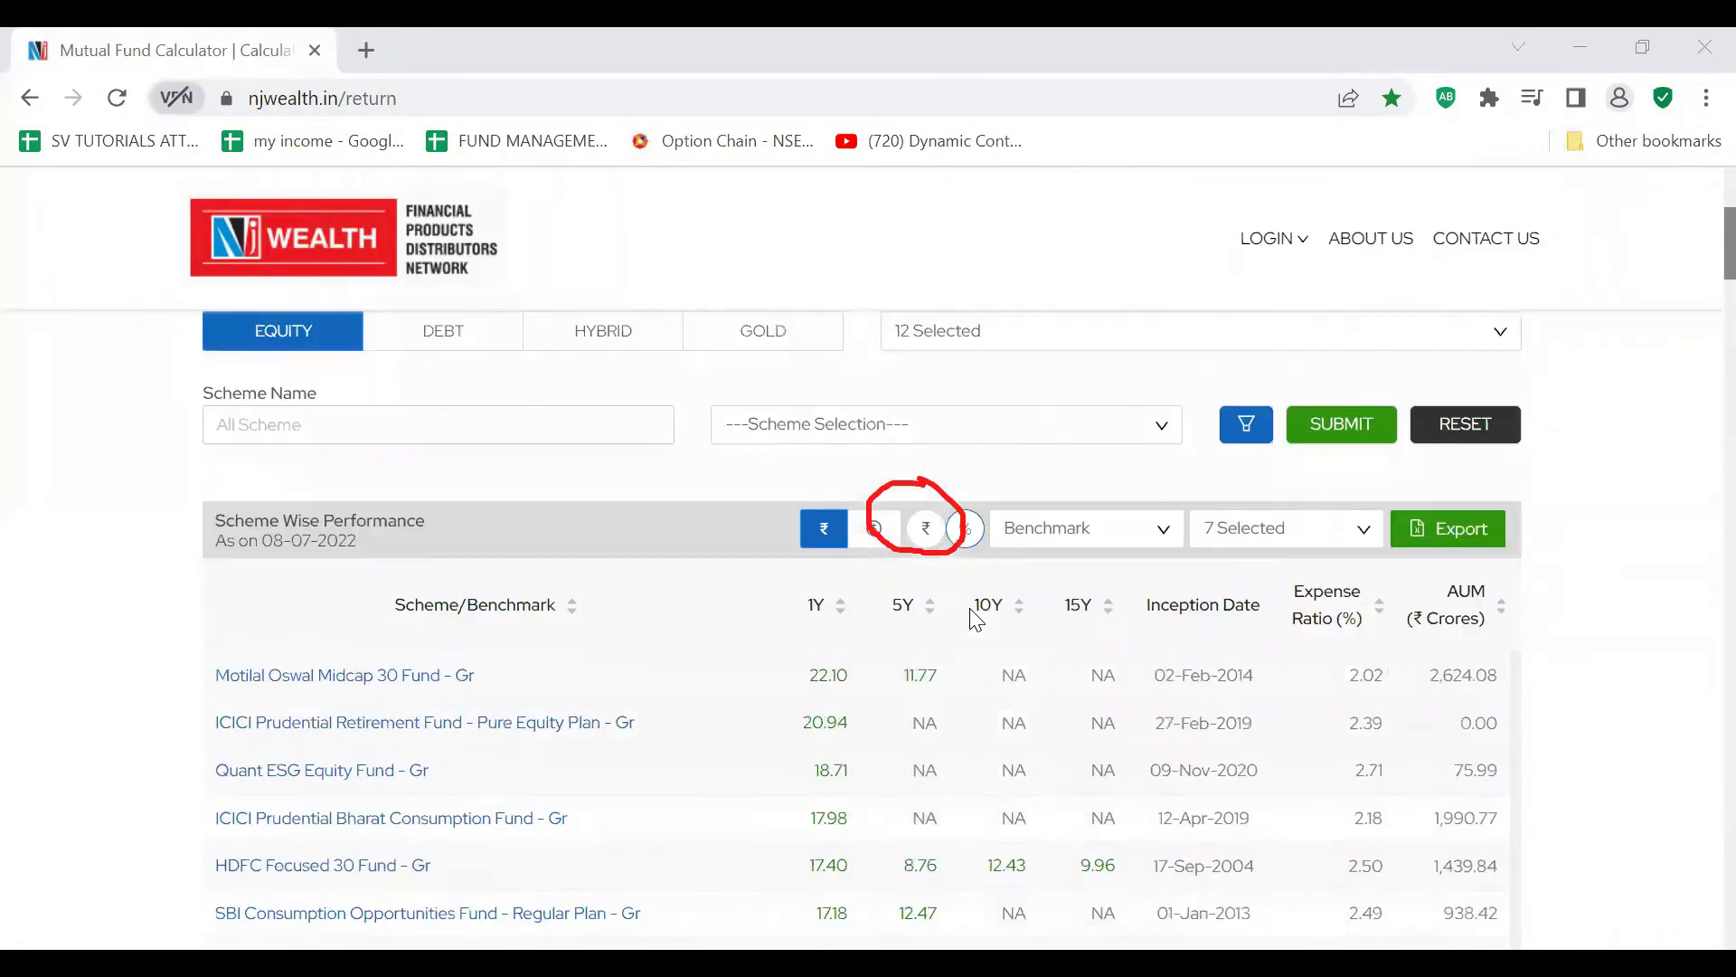
left_click(930, 610)
left_click(905, 609)
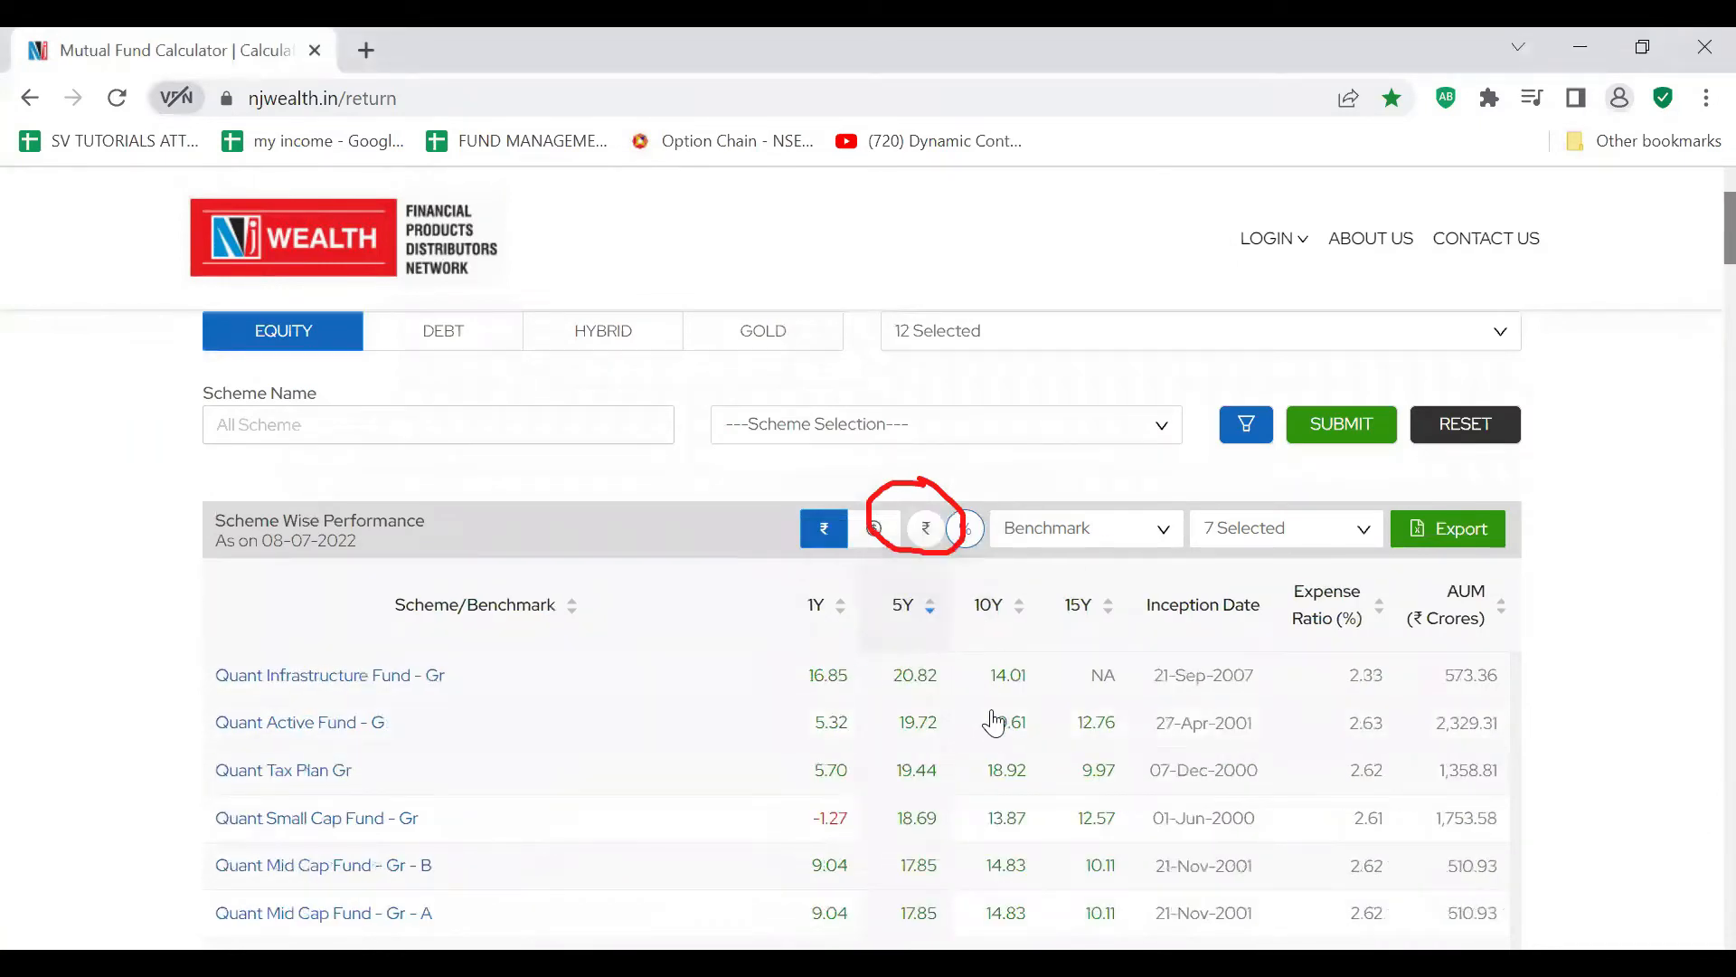
Step: Examine the five-year returns of the equity funds down the sorted list
scroll(994, 722, "down", 1)
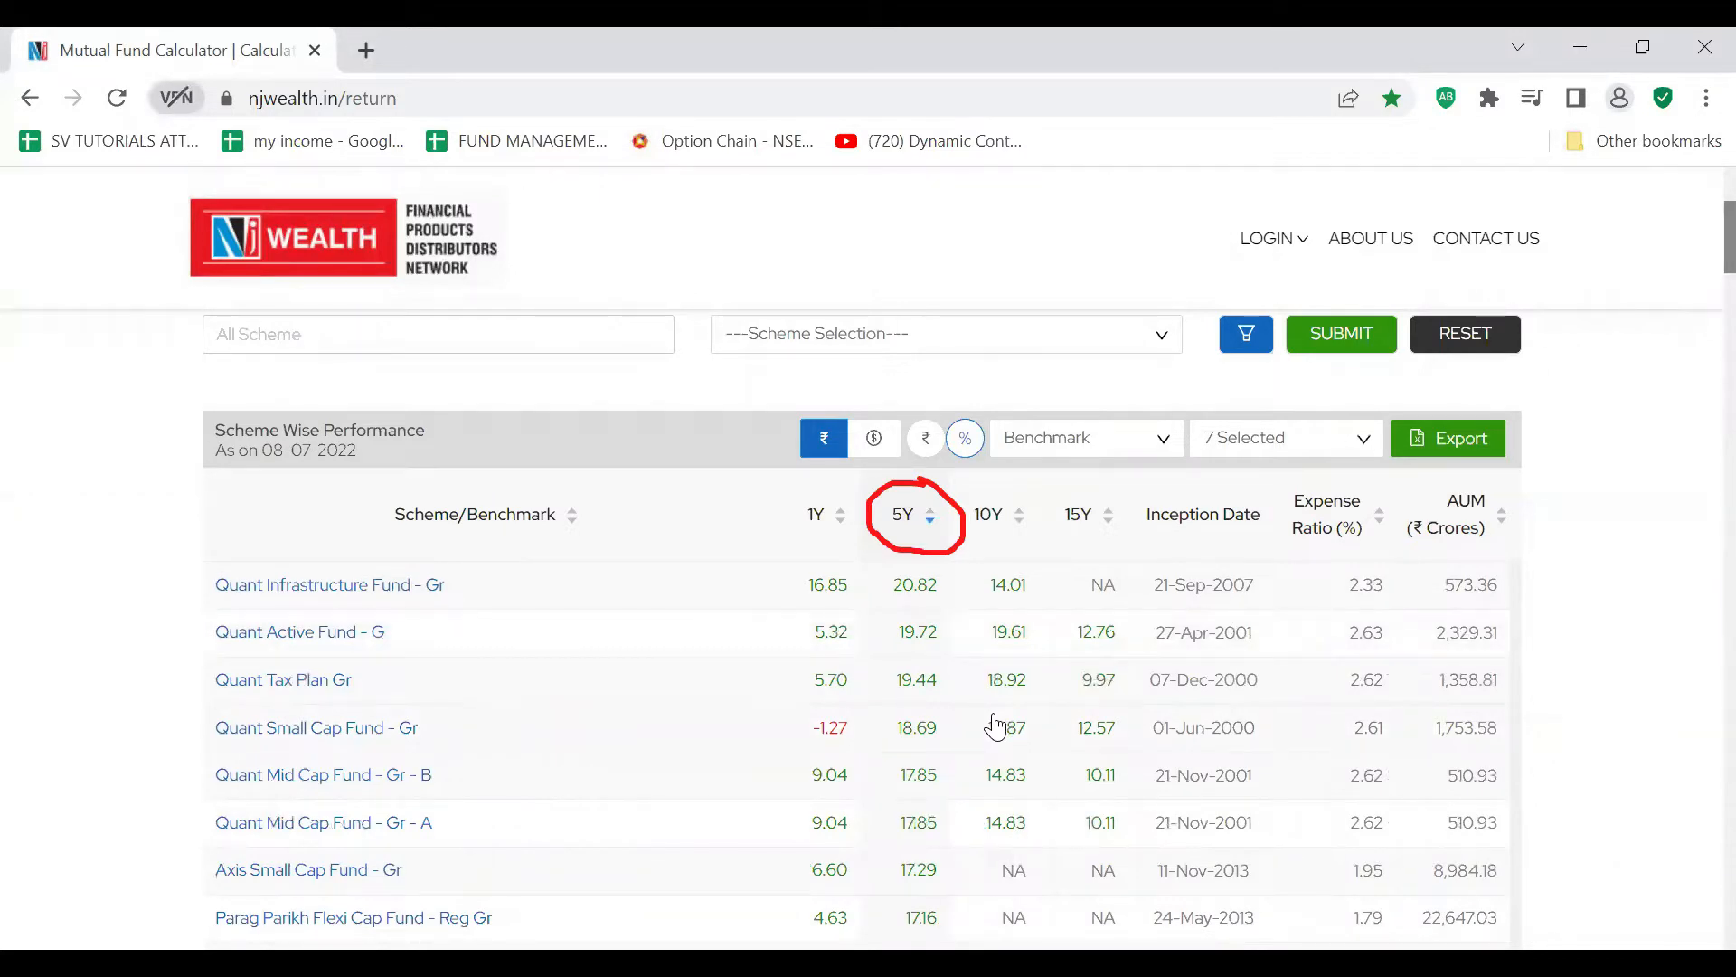
scroll(917, 707, "down", 4)
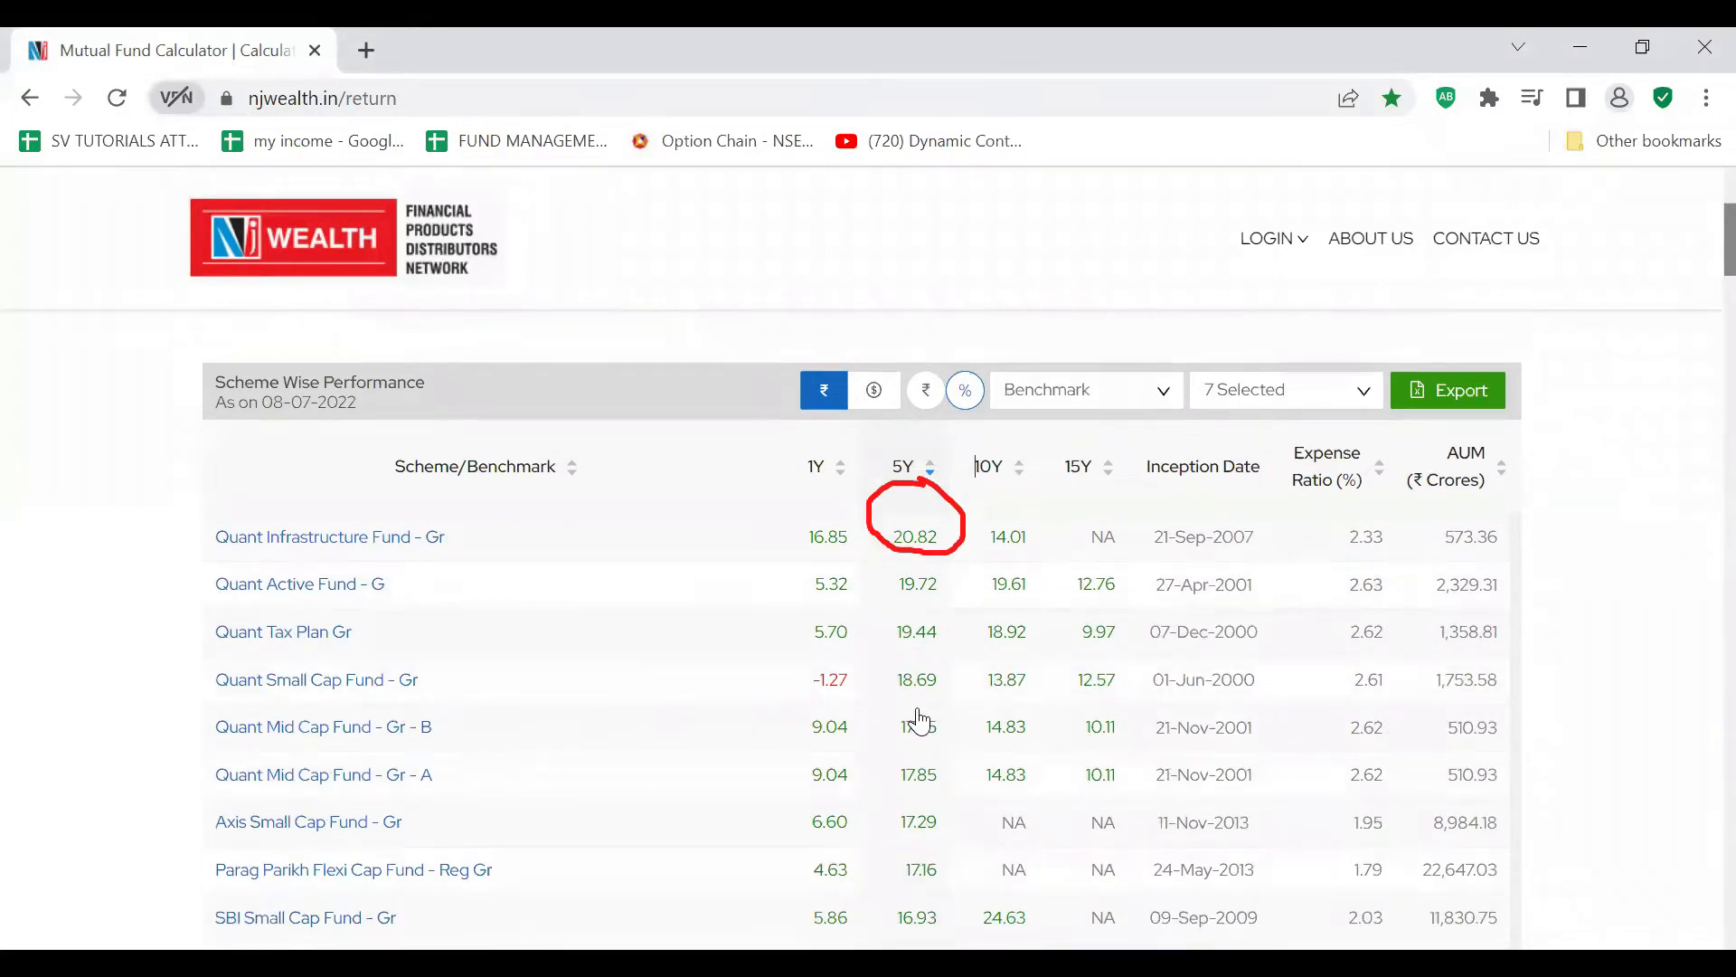
scroll(923, 734, "down", 11)
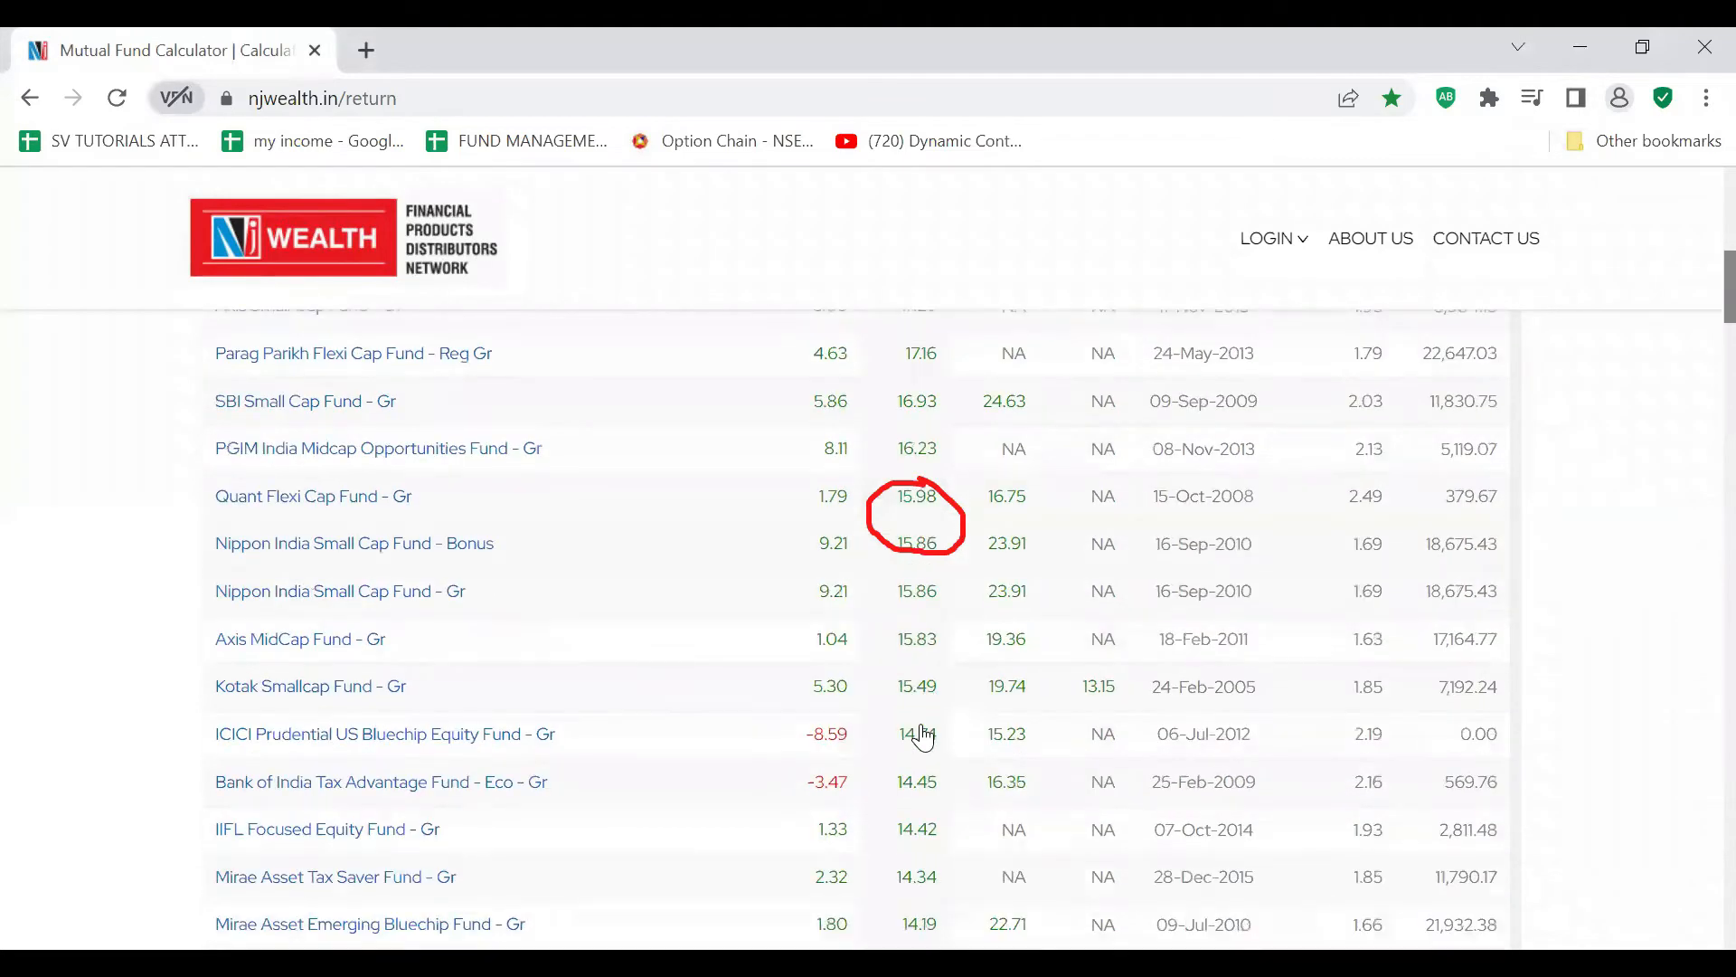
scroll(923, 737, "down", 15)
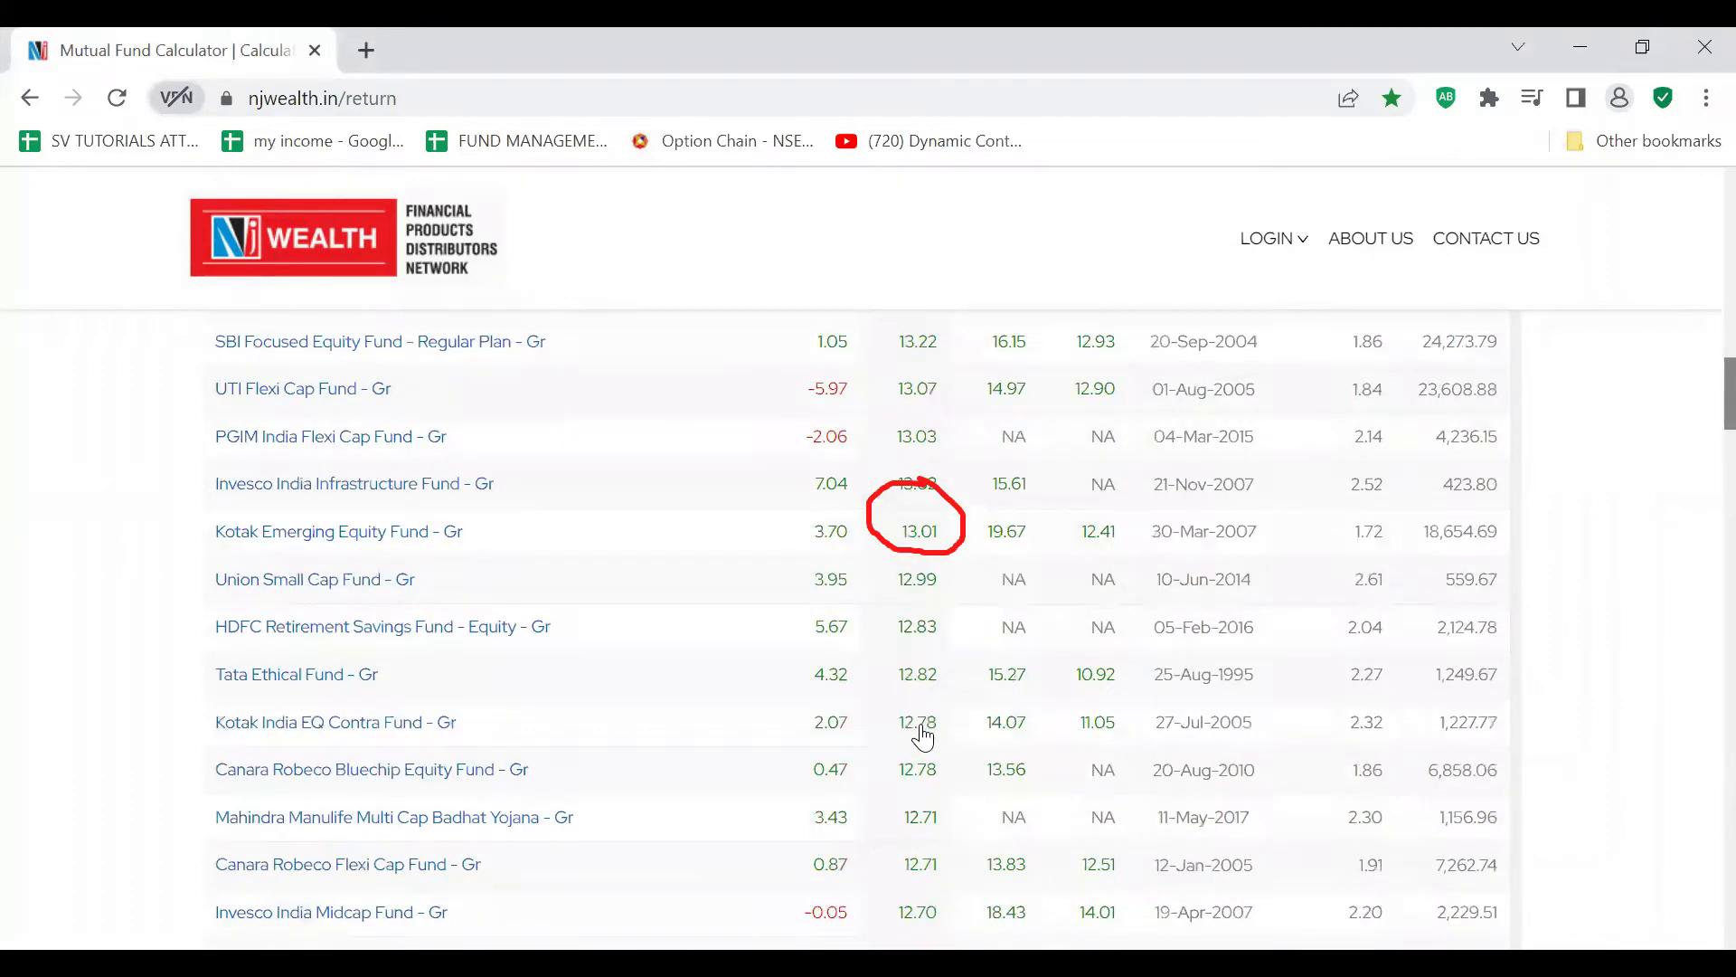
scroll(922, 737, "down", 6)
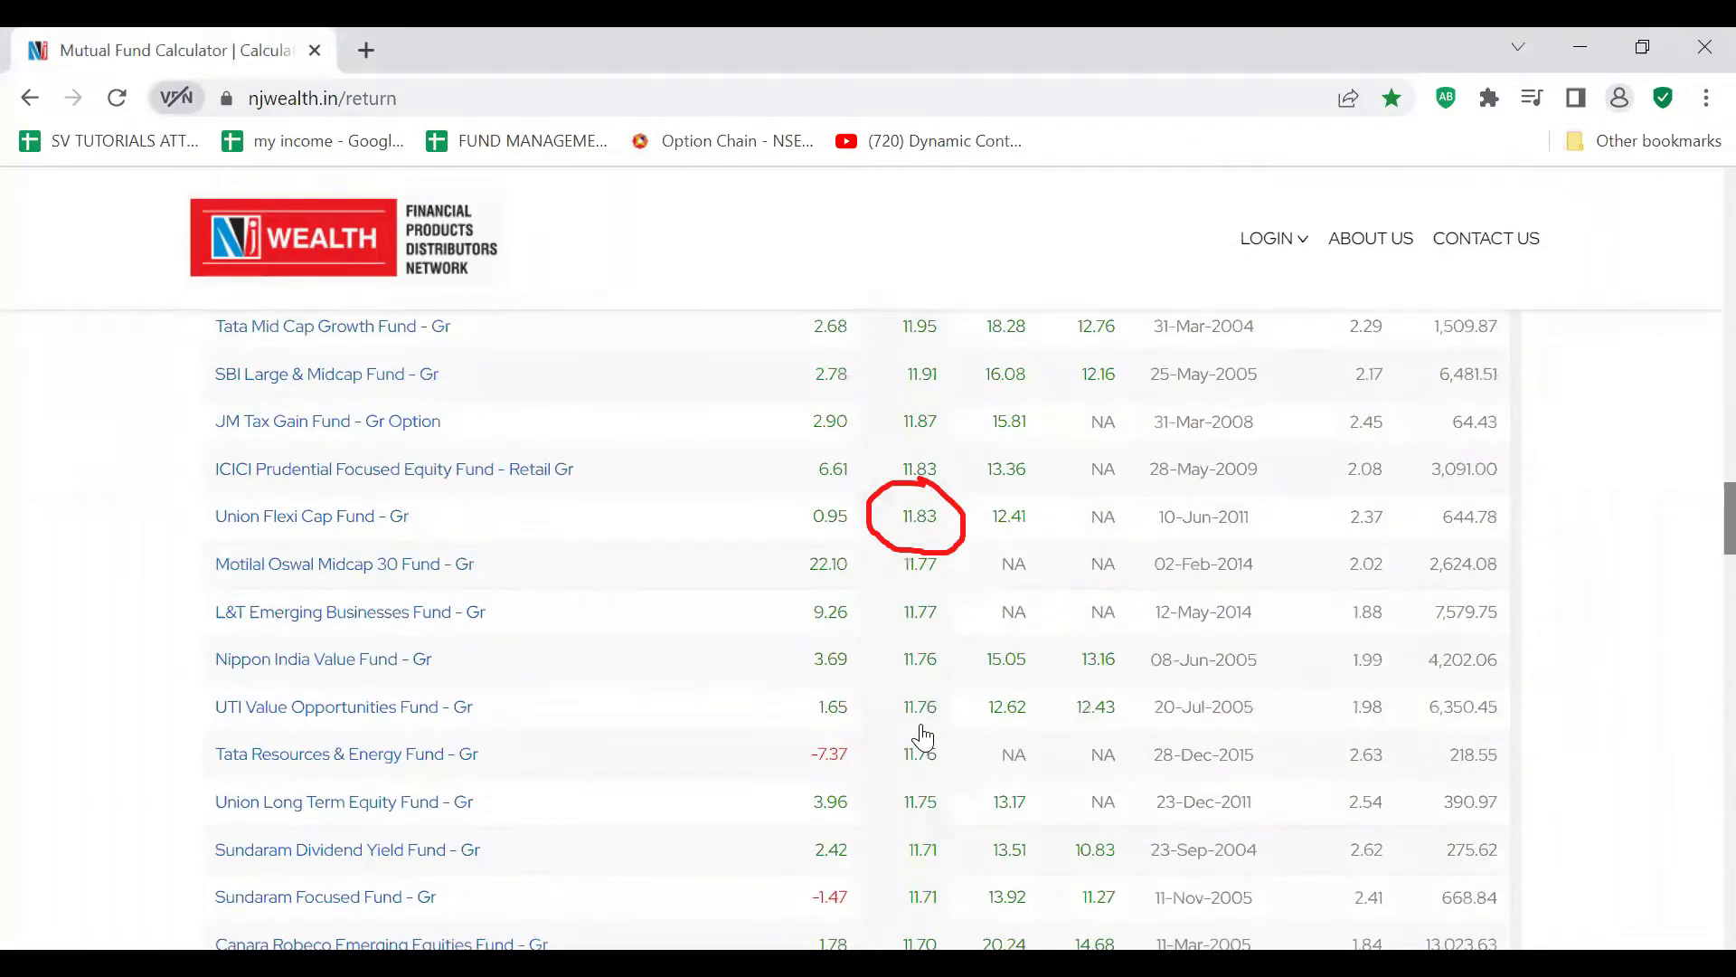
scroll(922, 737, "down", 10)
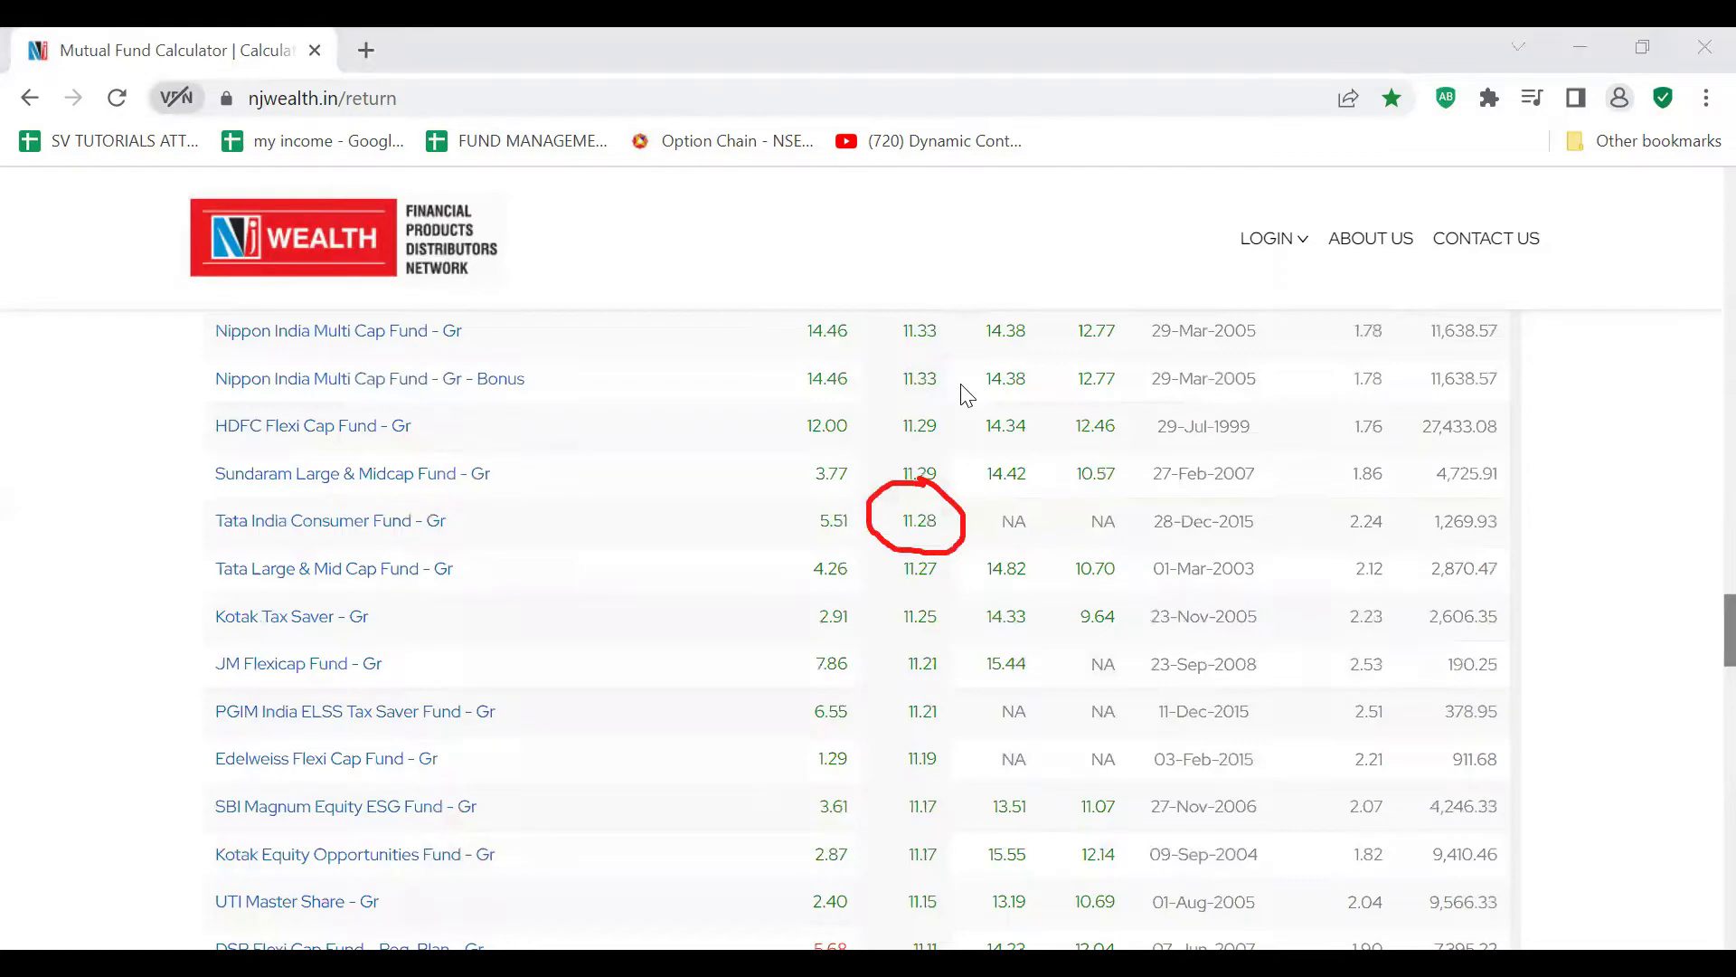
Step: Switch back to the future value.xlsx workbook in WPS Office and enter =FV(12%/12,120,-1000,0,0) in C4 for the 10-year future value
key("alt+Tab")
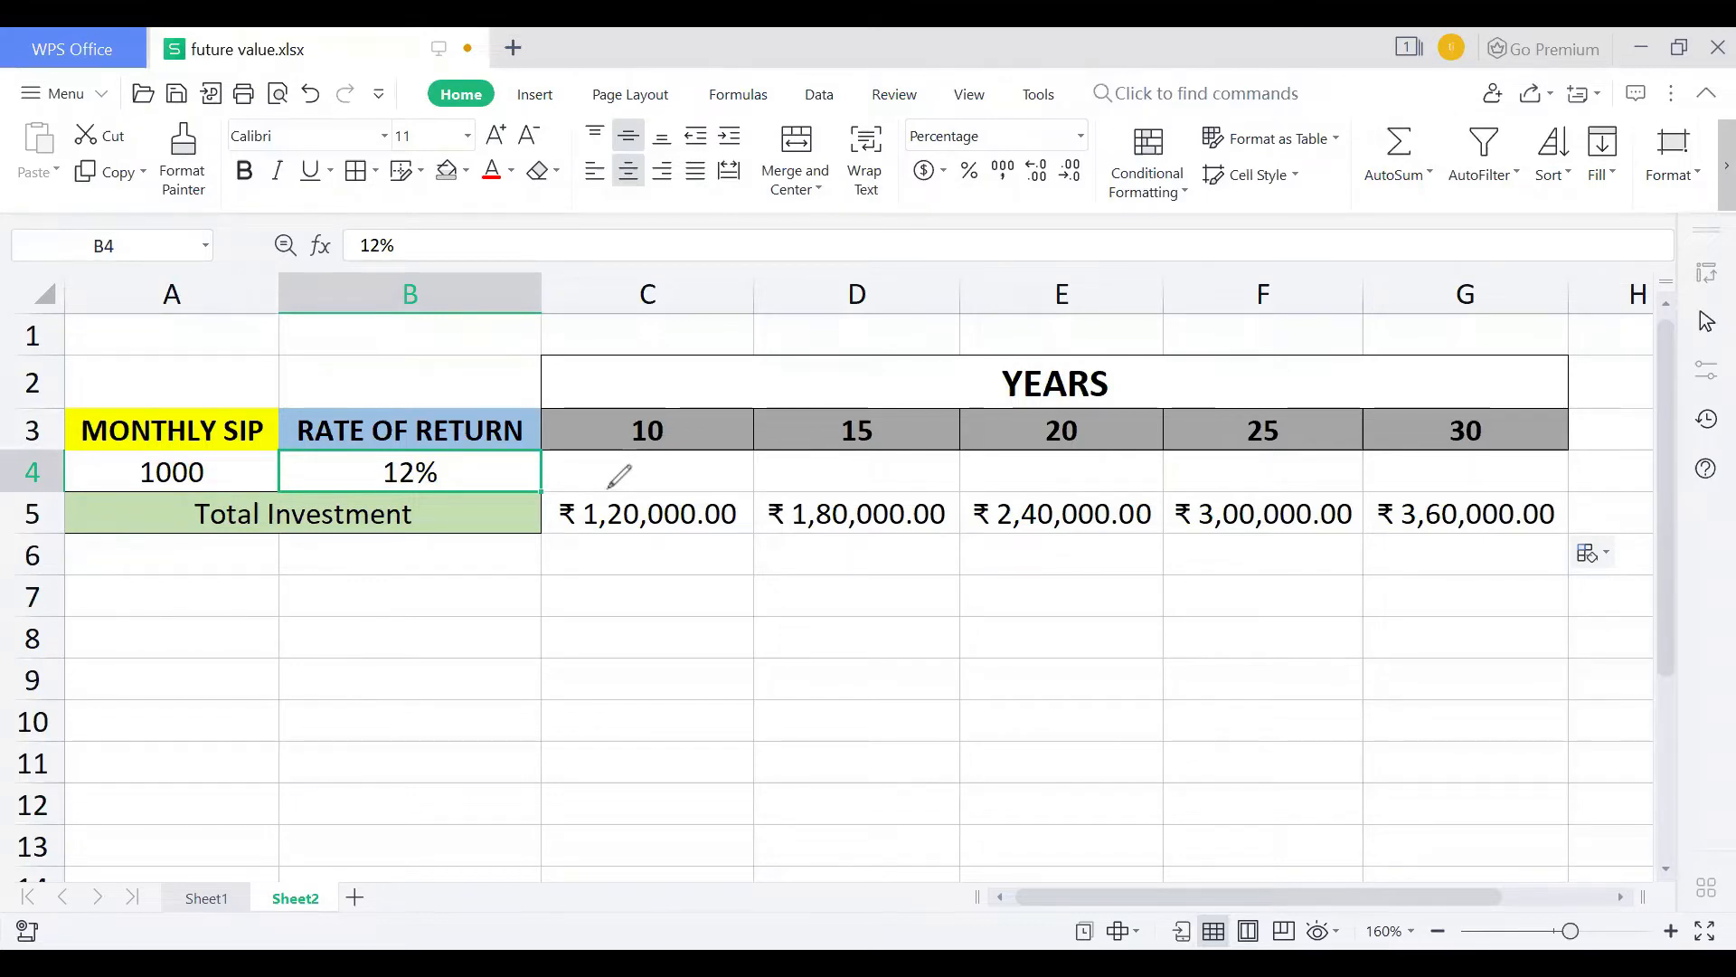
left_click(695, 482)
type("=")
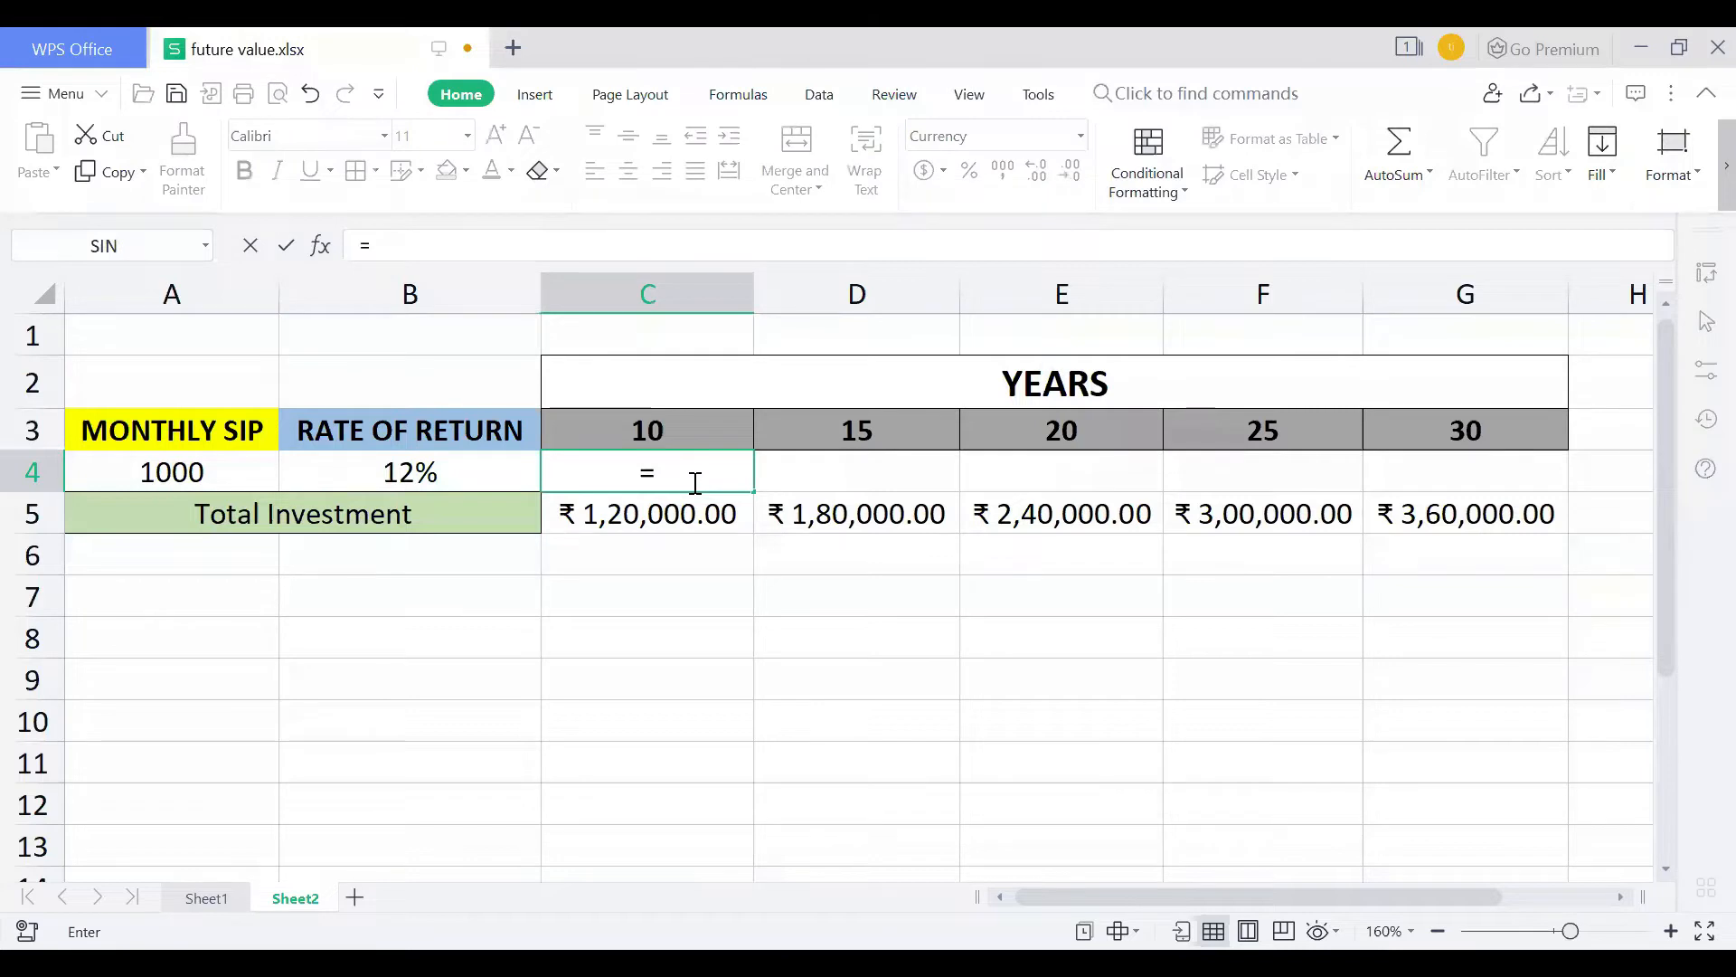
type("fv(")
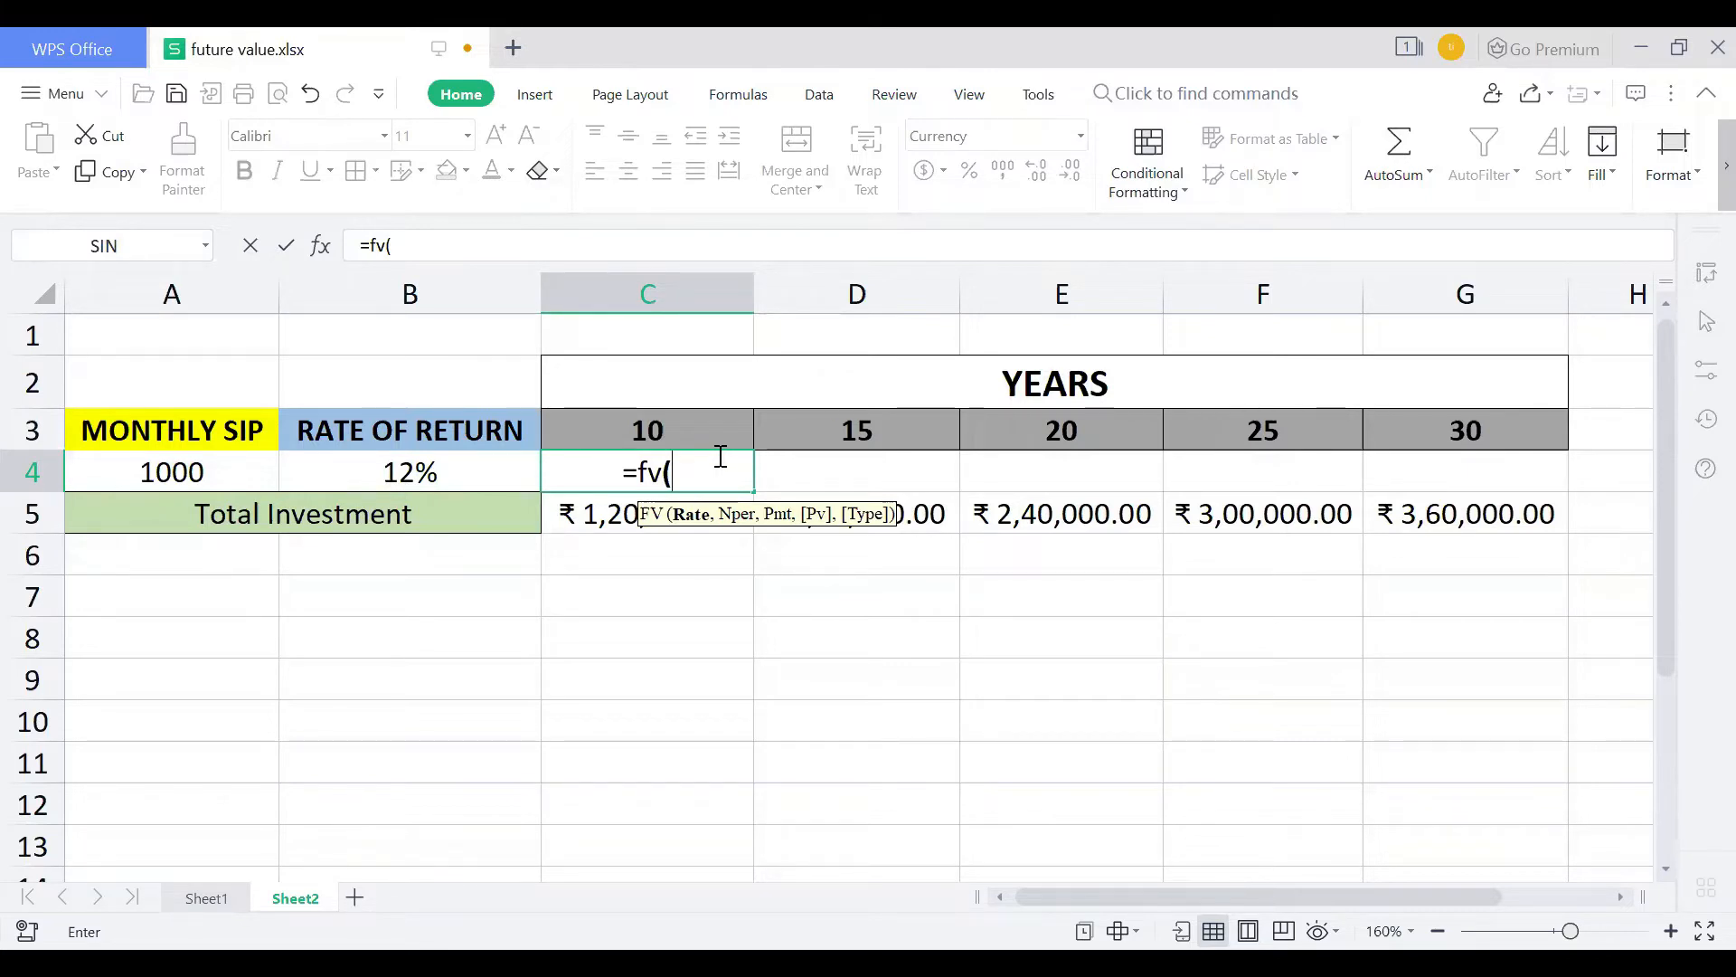
type("12")
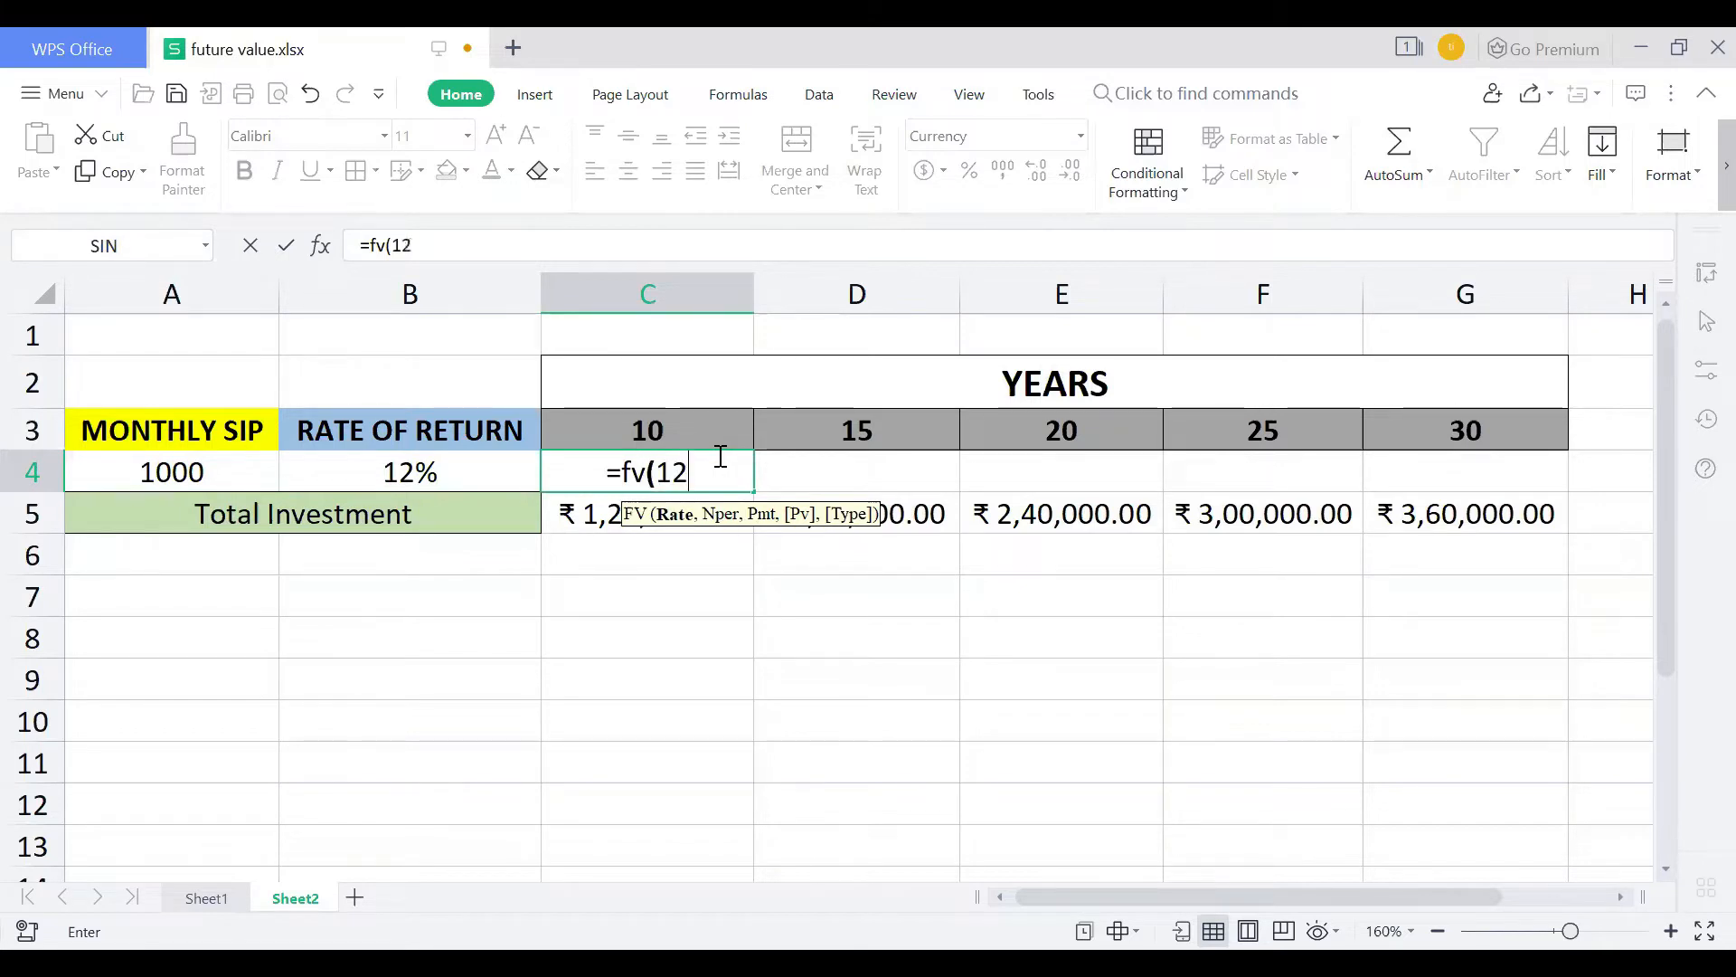
type("%/12")
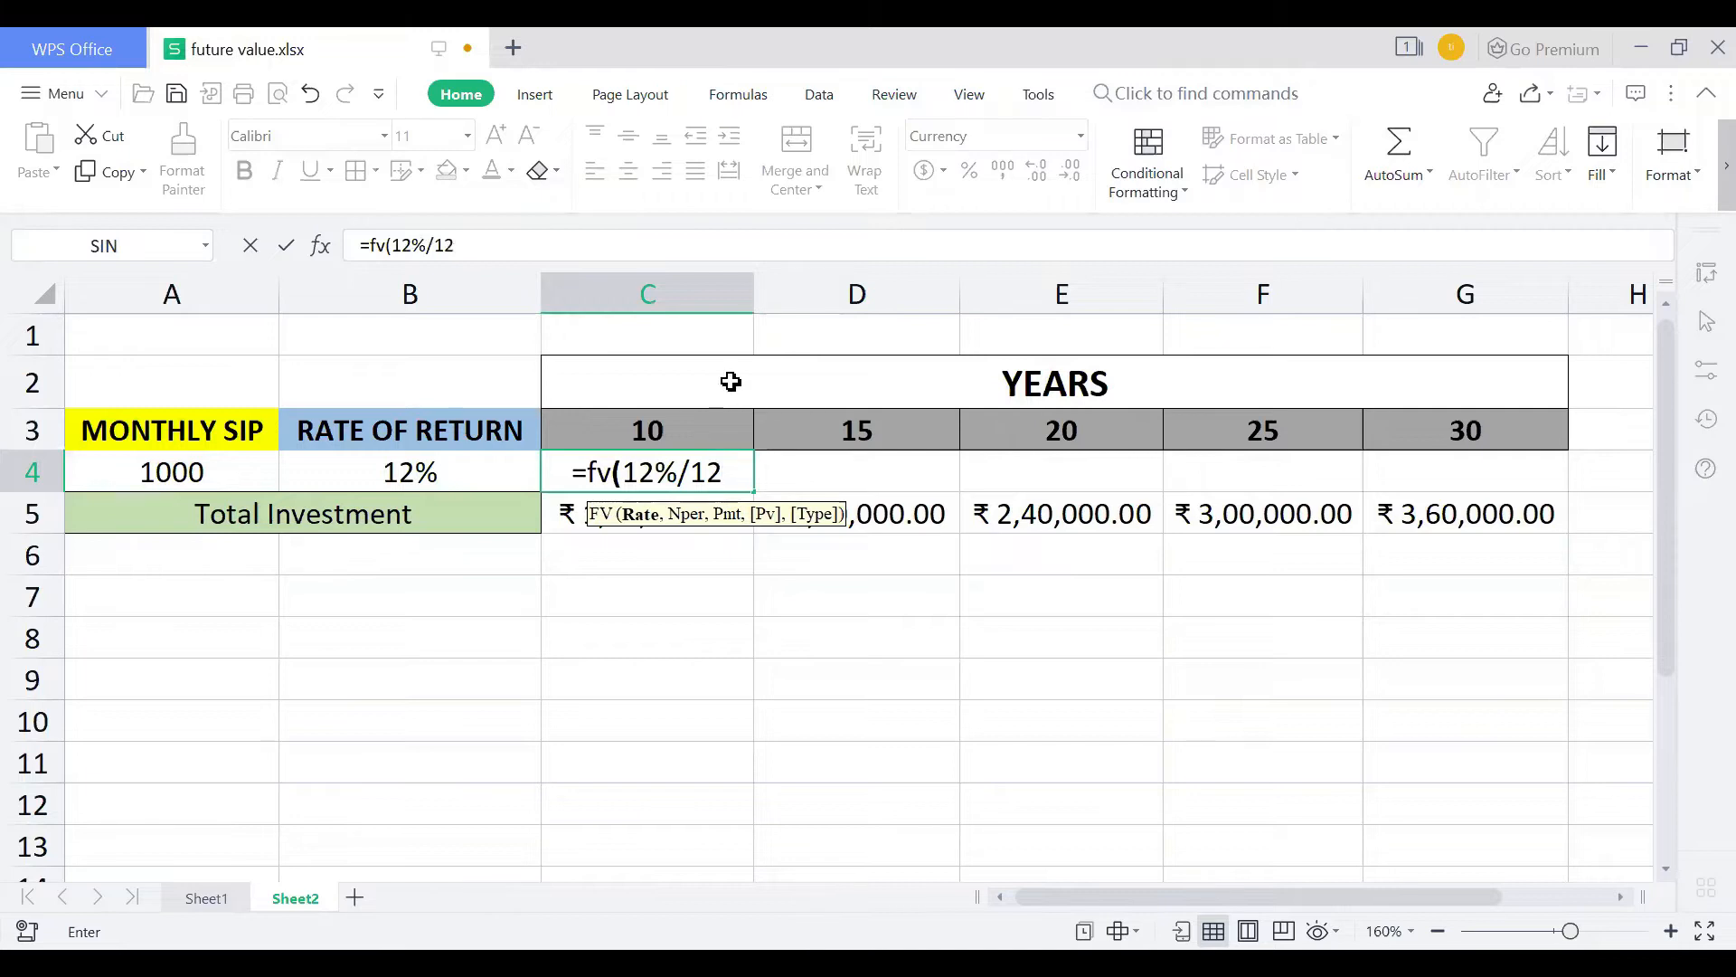
type(",")
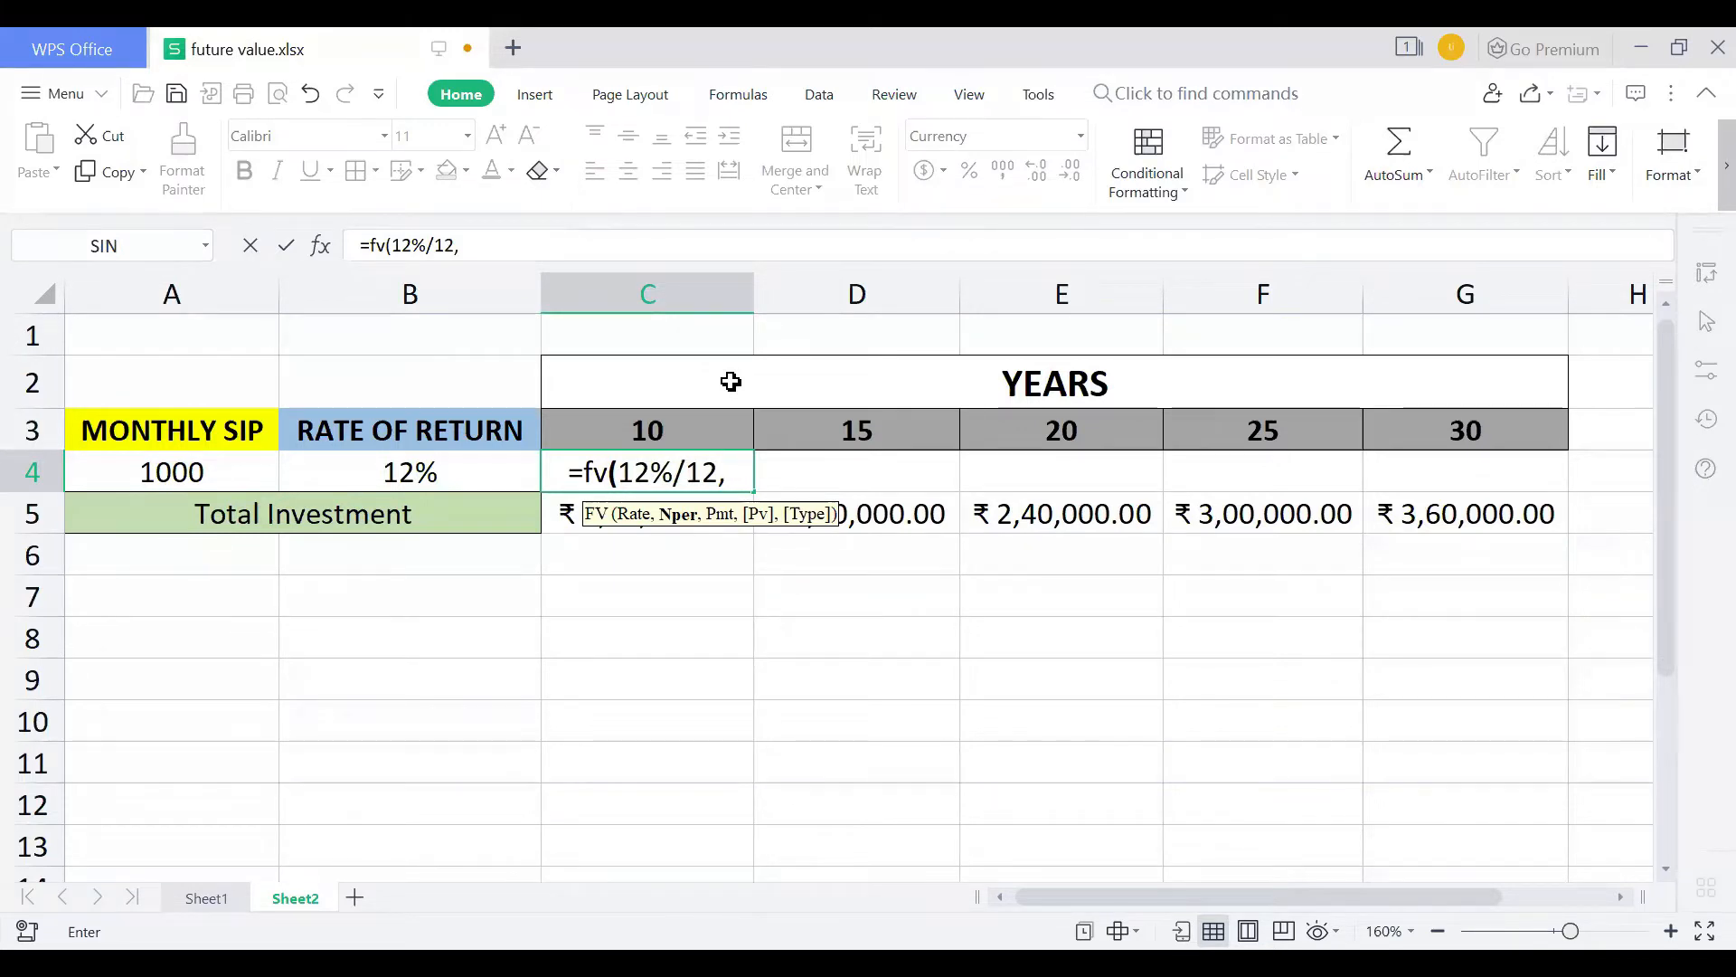
type("120")
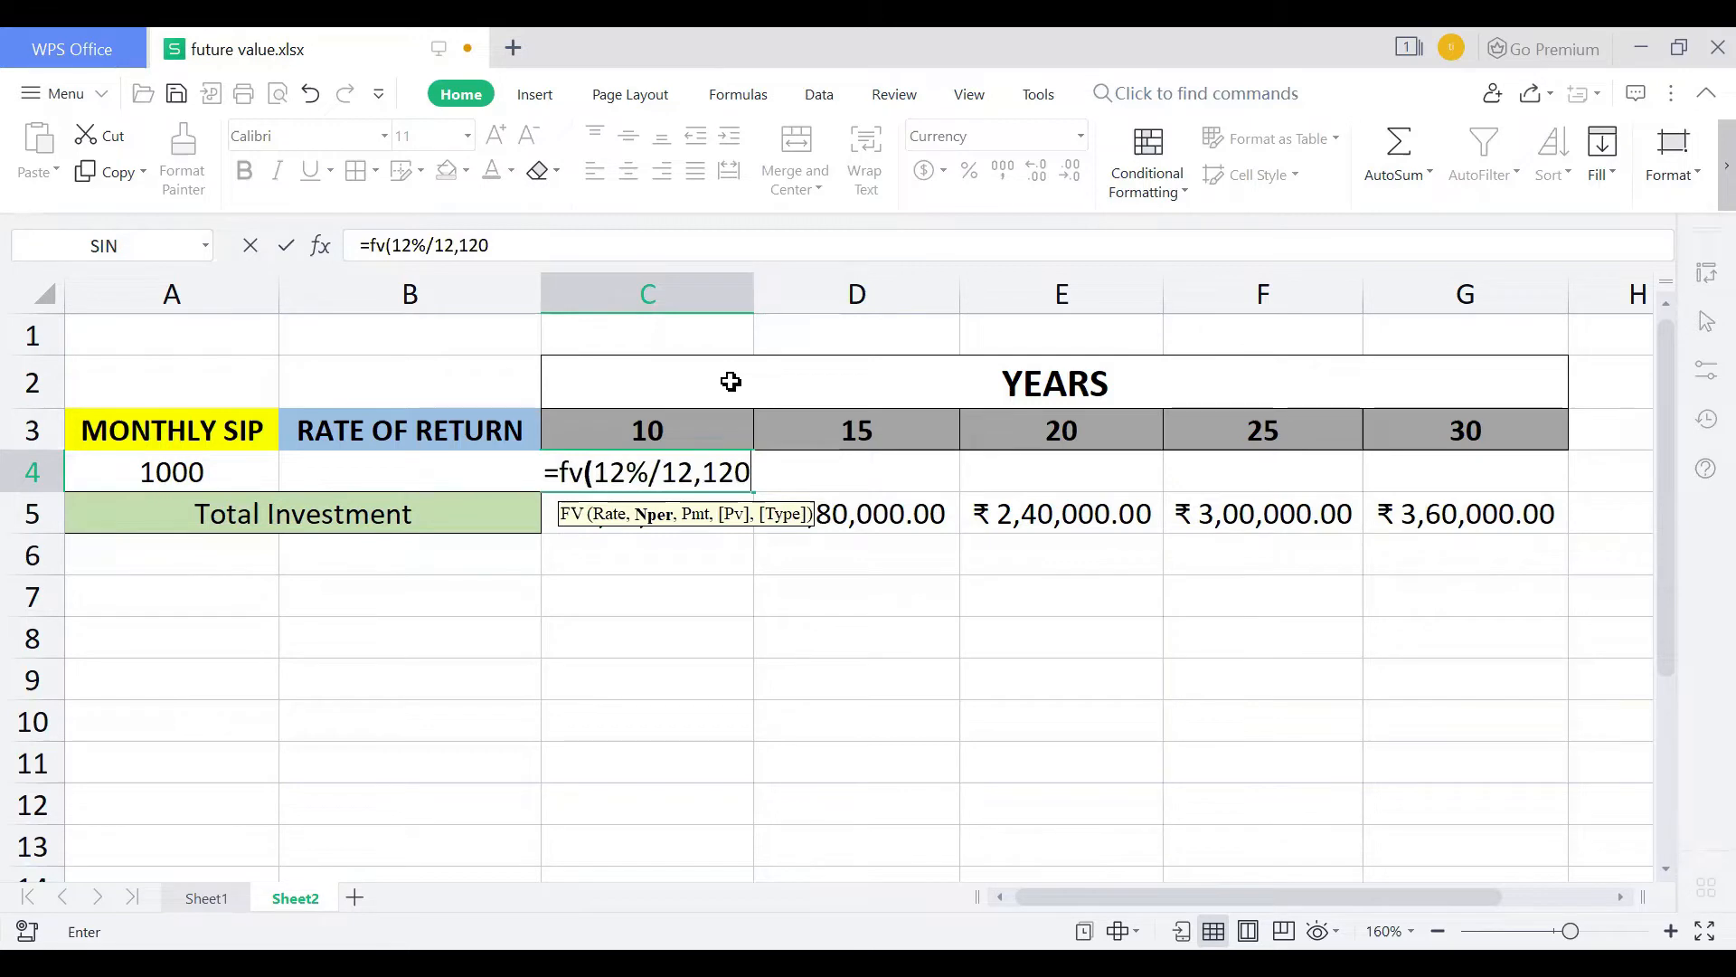
type(",")
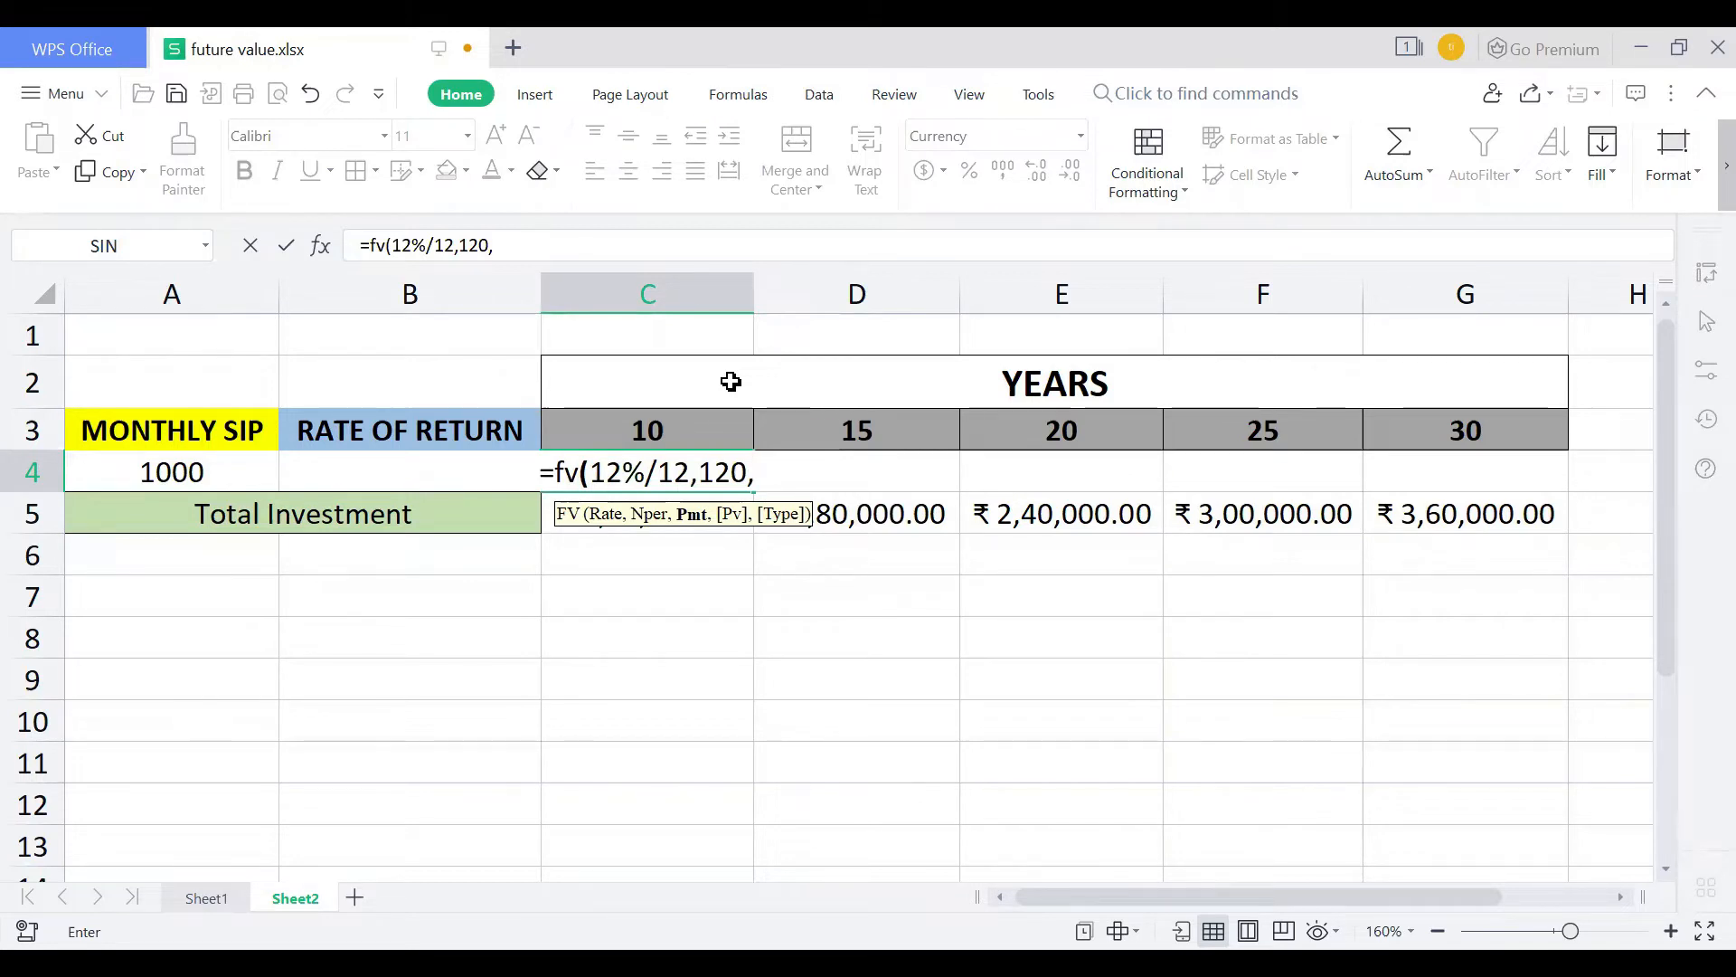
type("-1000")
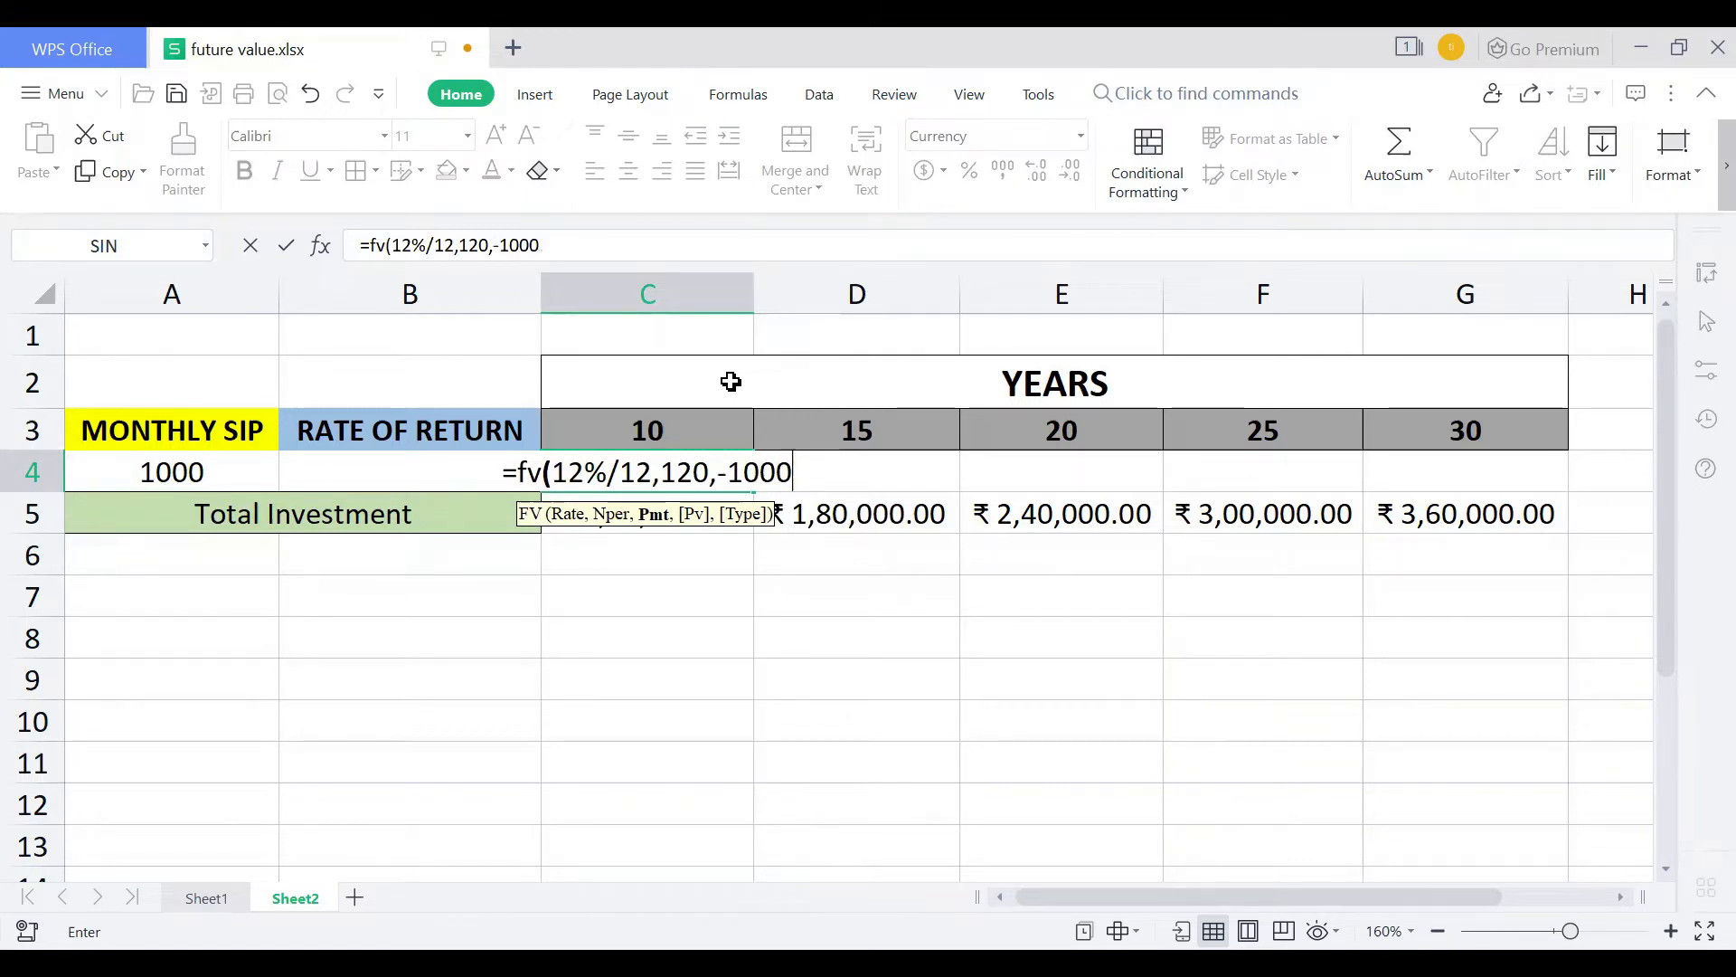
type(",")
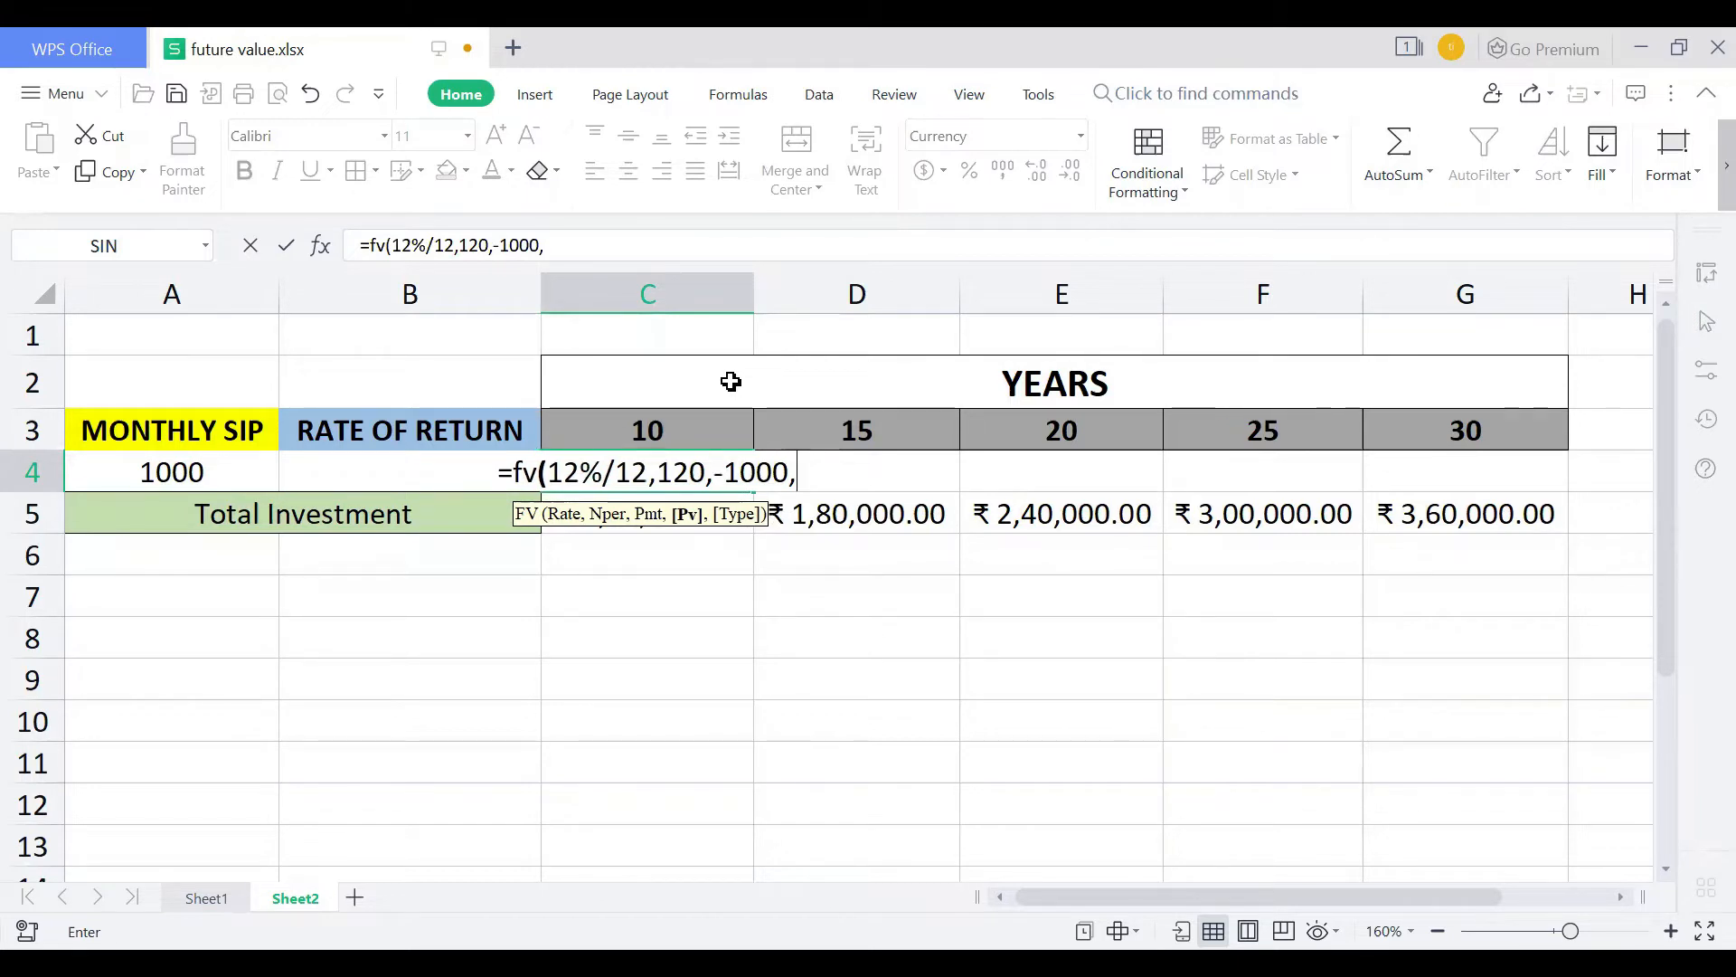
type("0")
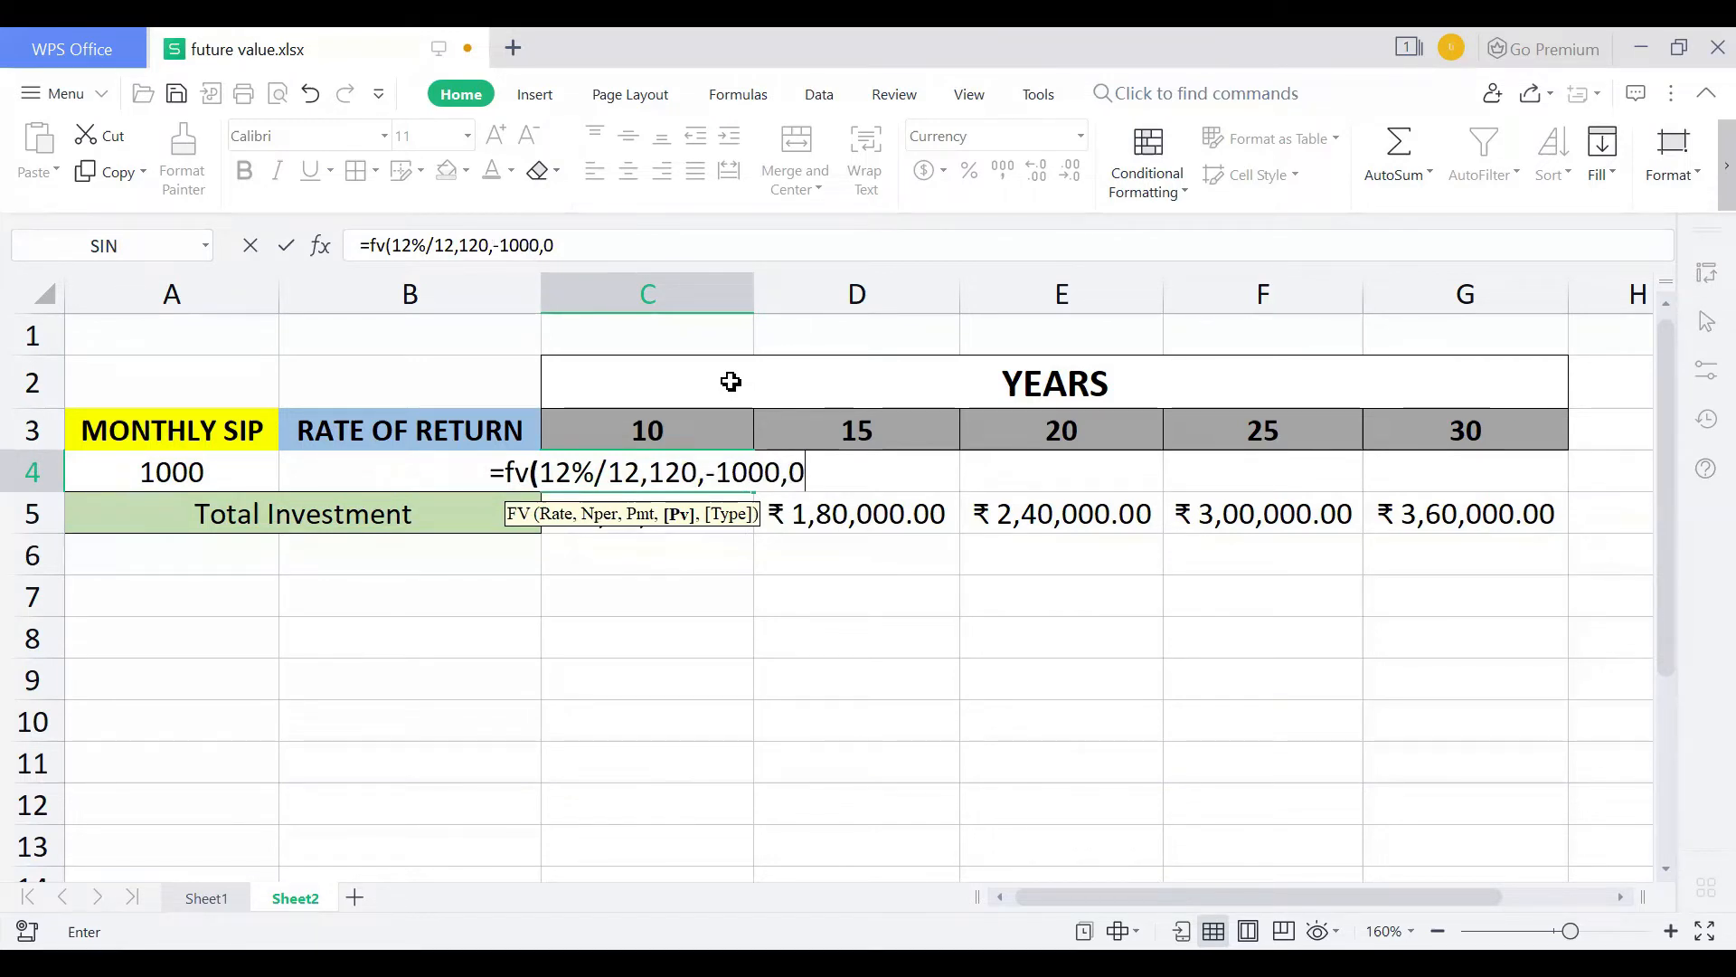
type(",")
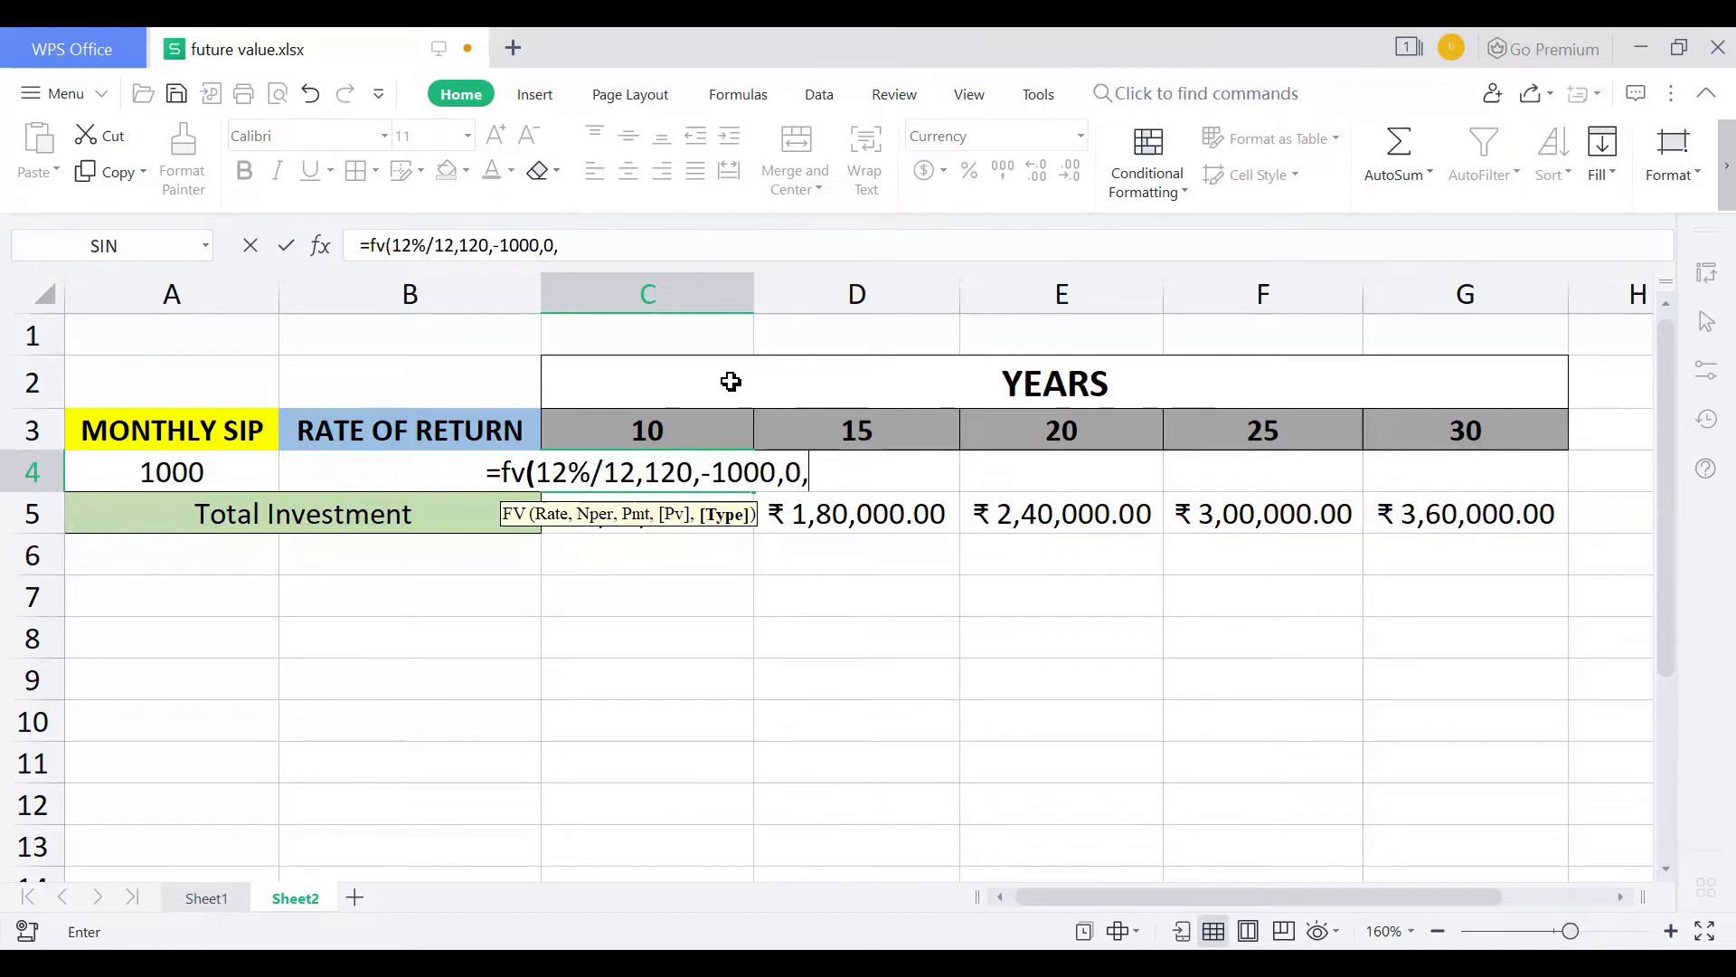
type("0)")
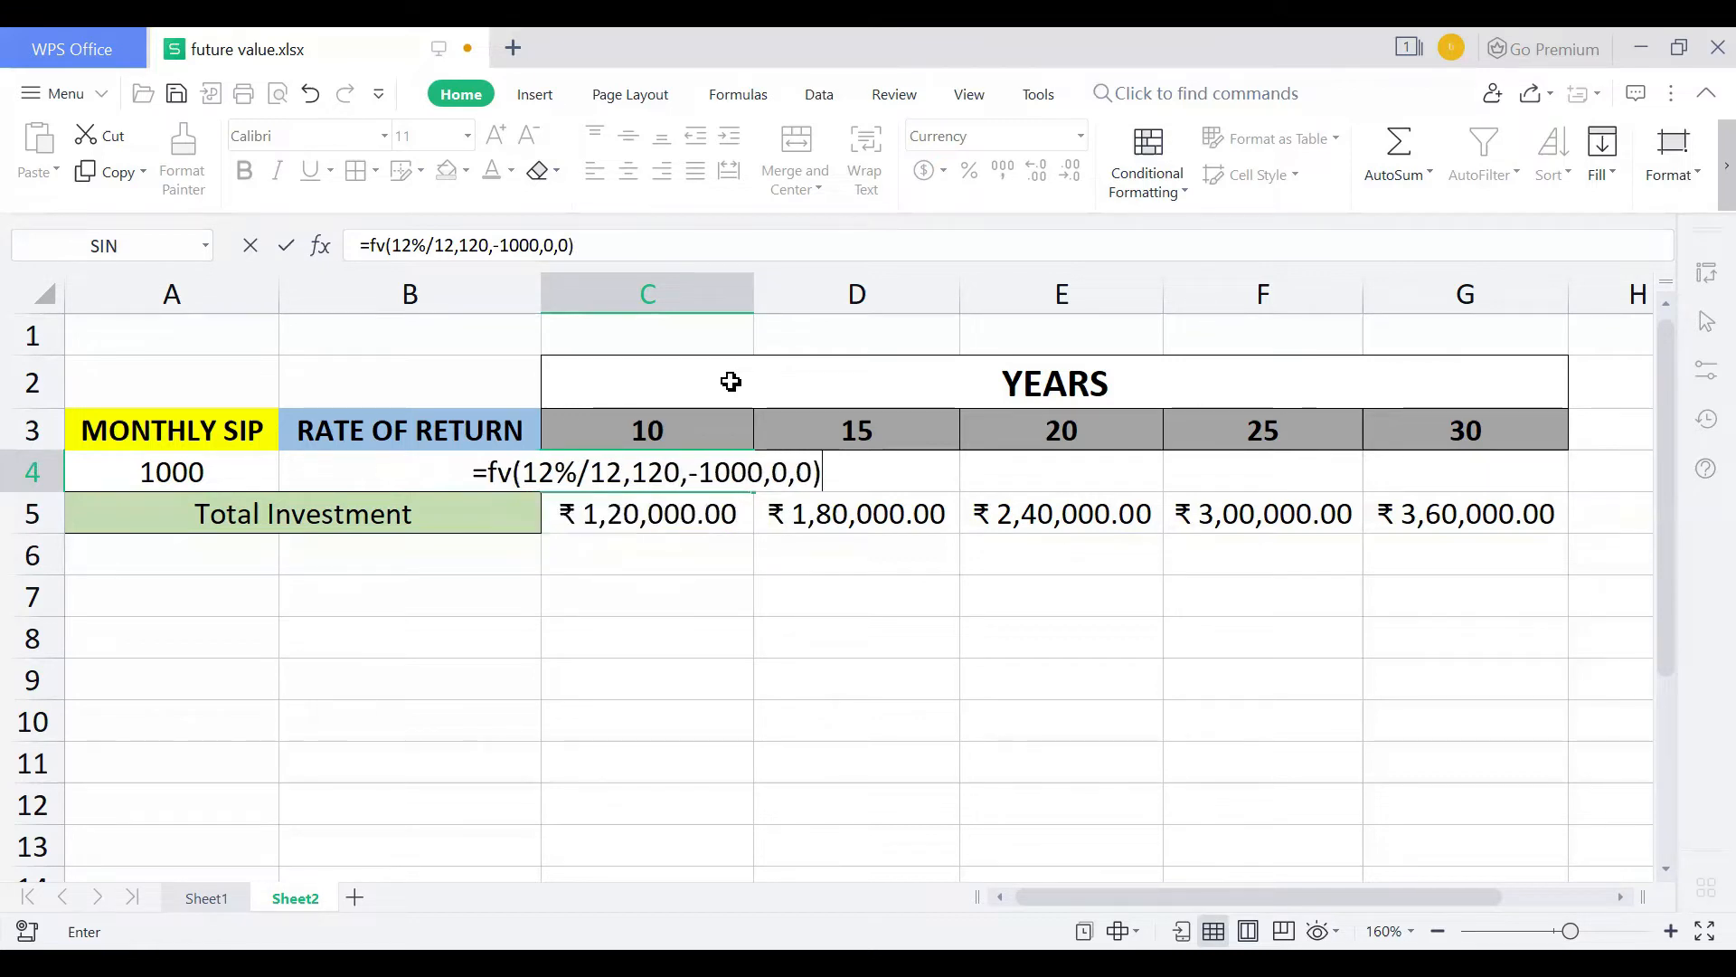
key("Return")
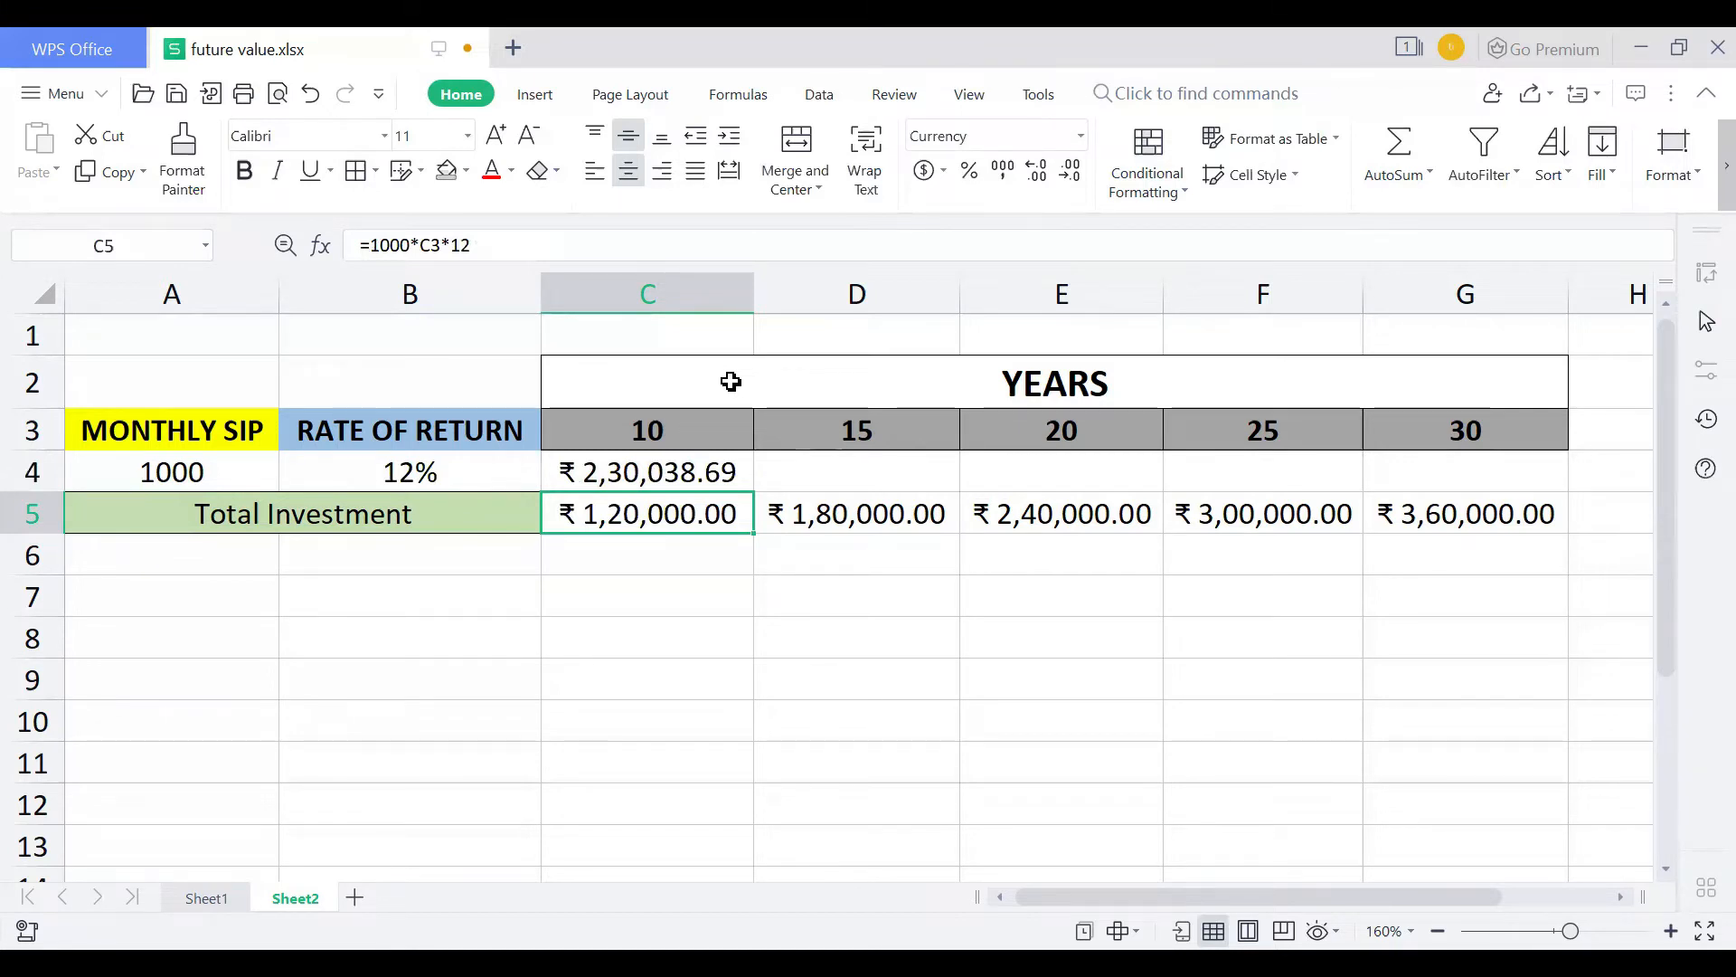
Step: Enter =FV(12%/12,180,-1000,0,0) in D4 to calculate the 15-year future value
key("Right")
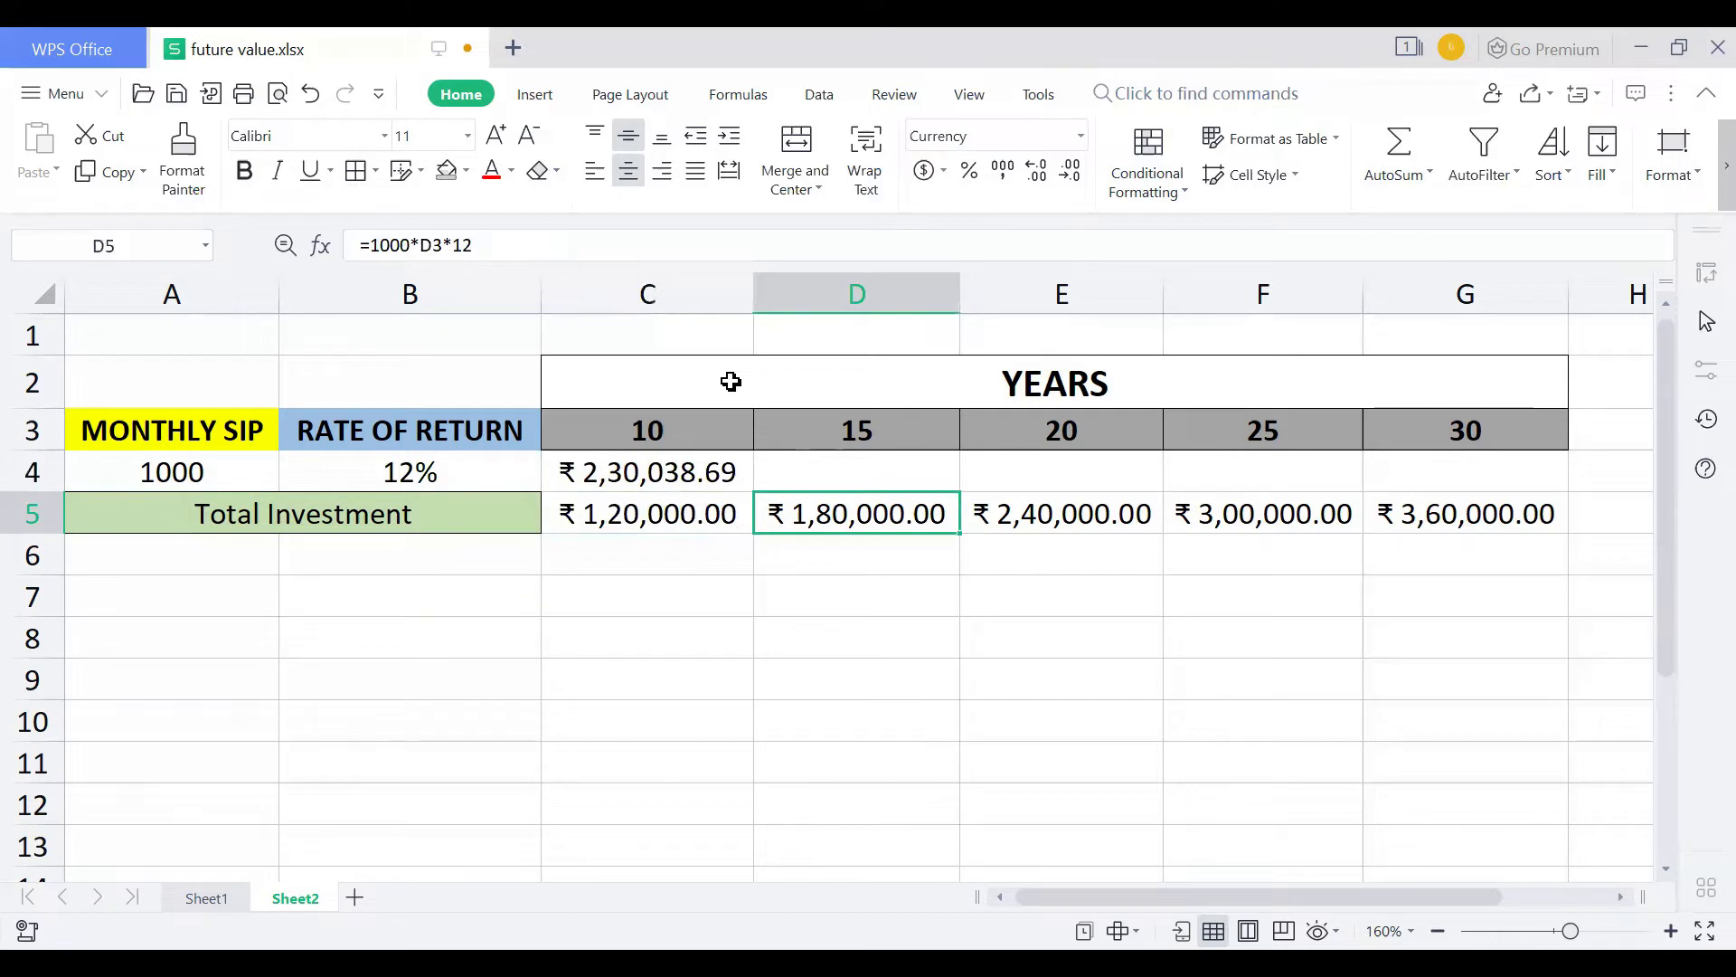
key("Up")
type("=")
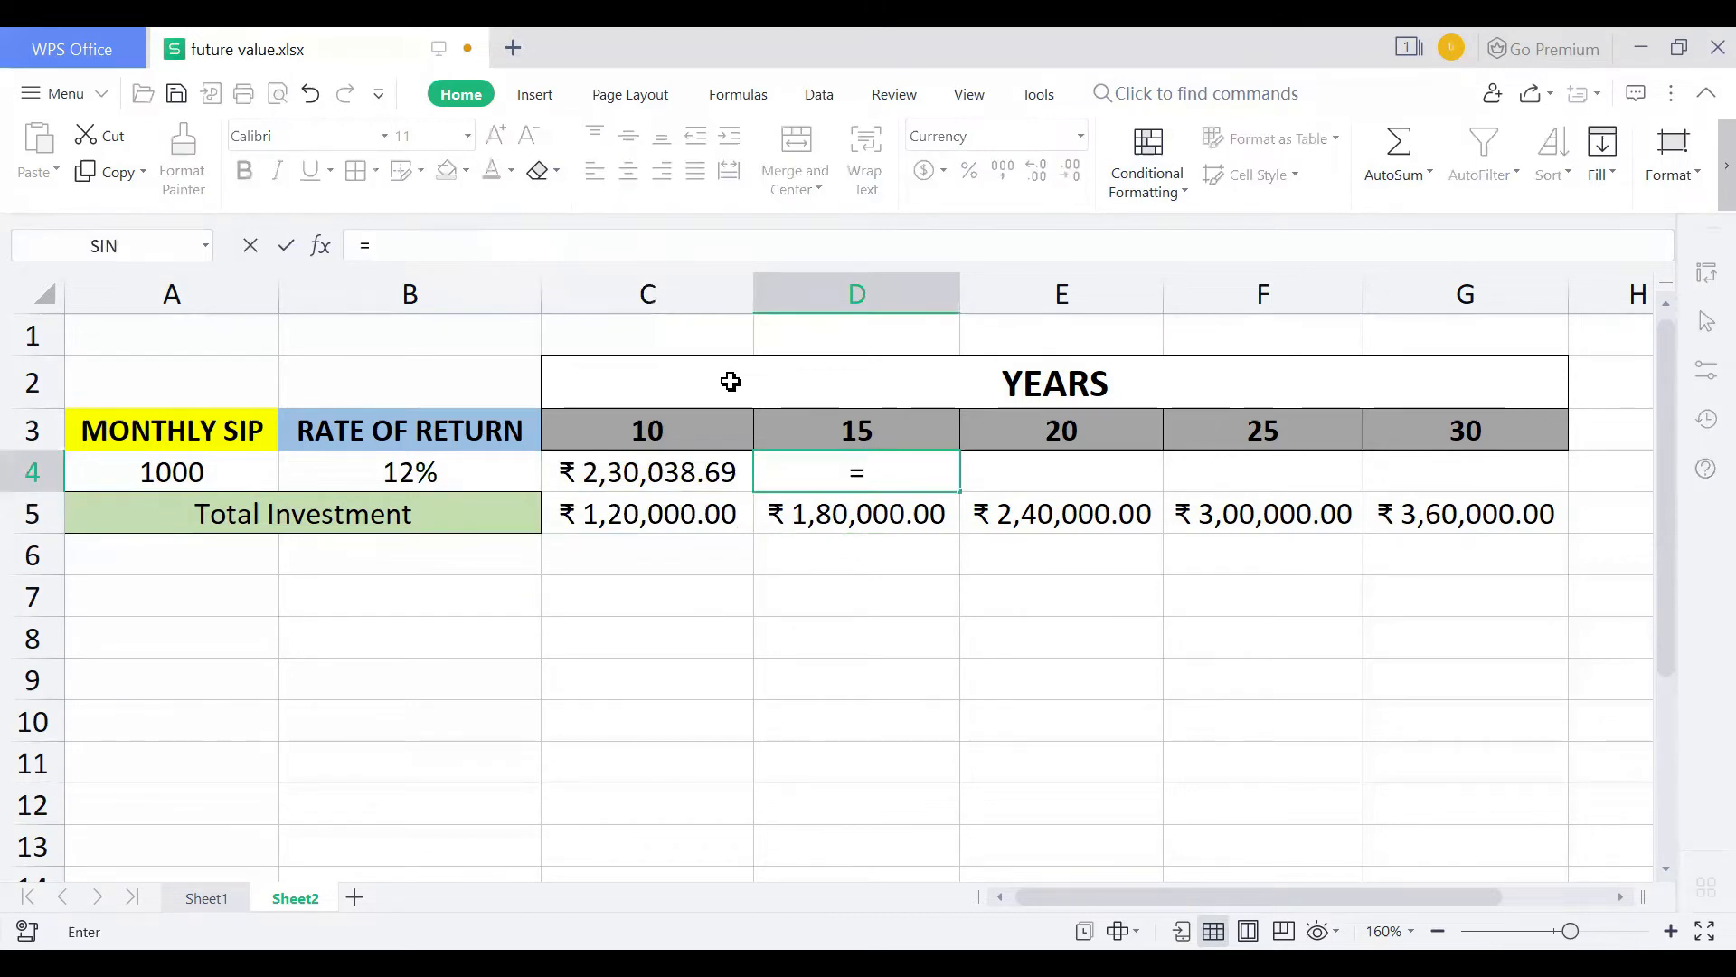
type("fv(")
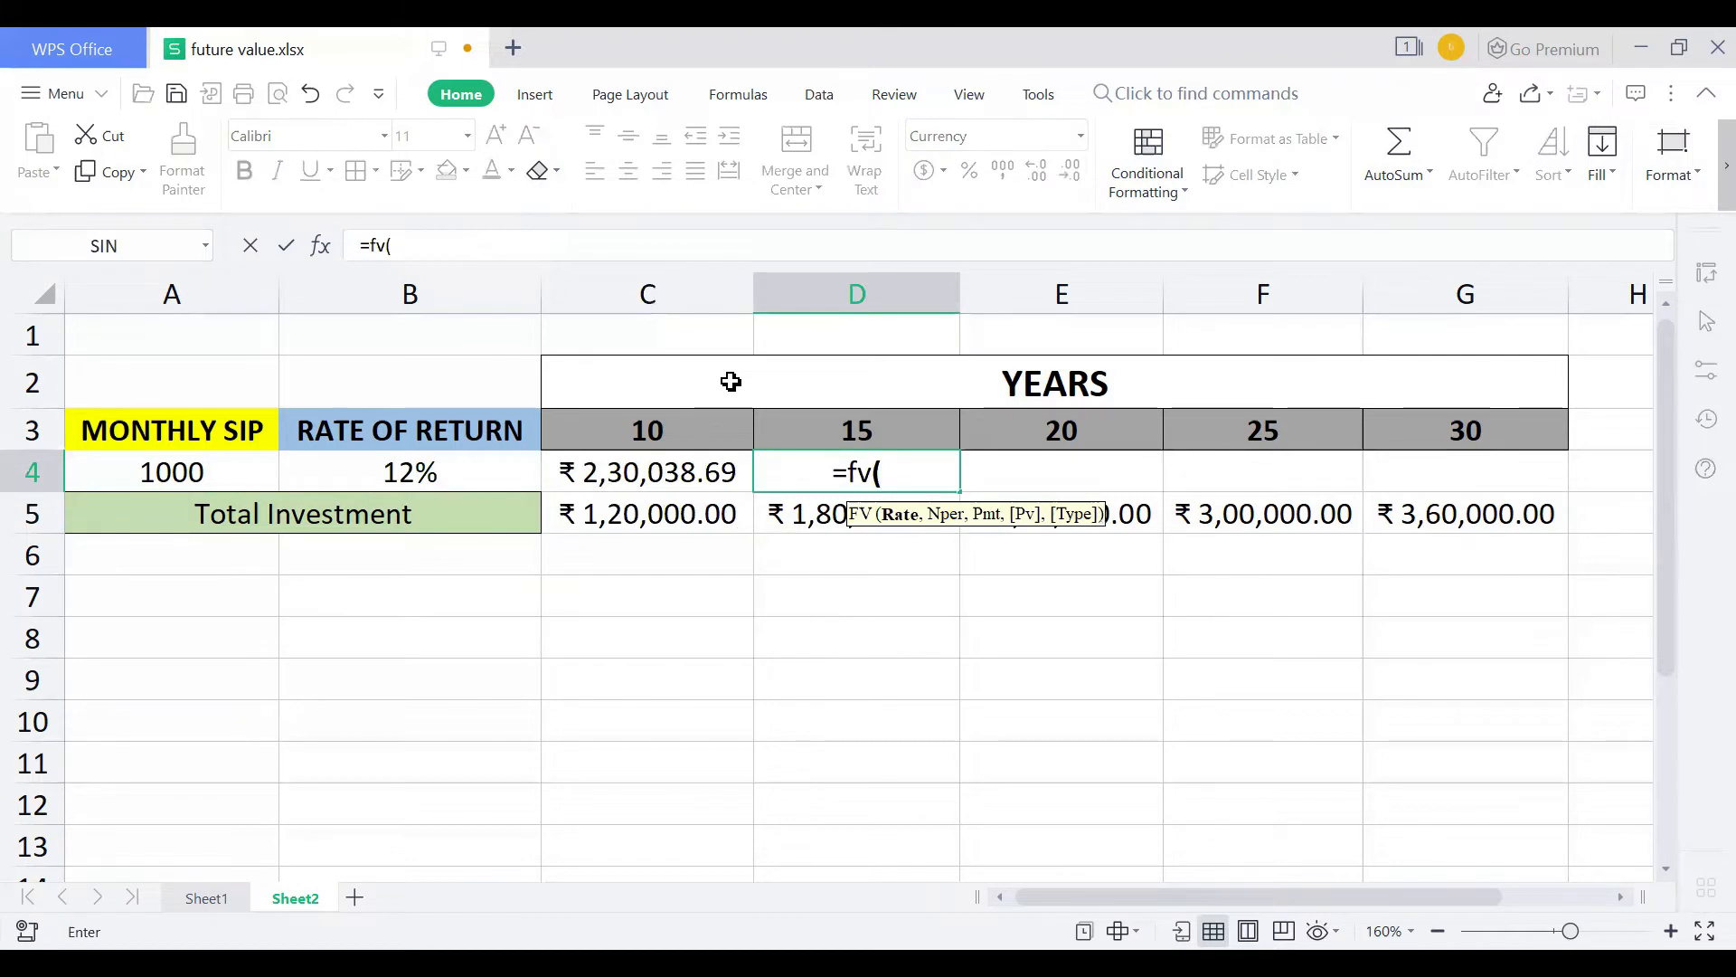
type("12%/12")
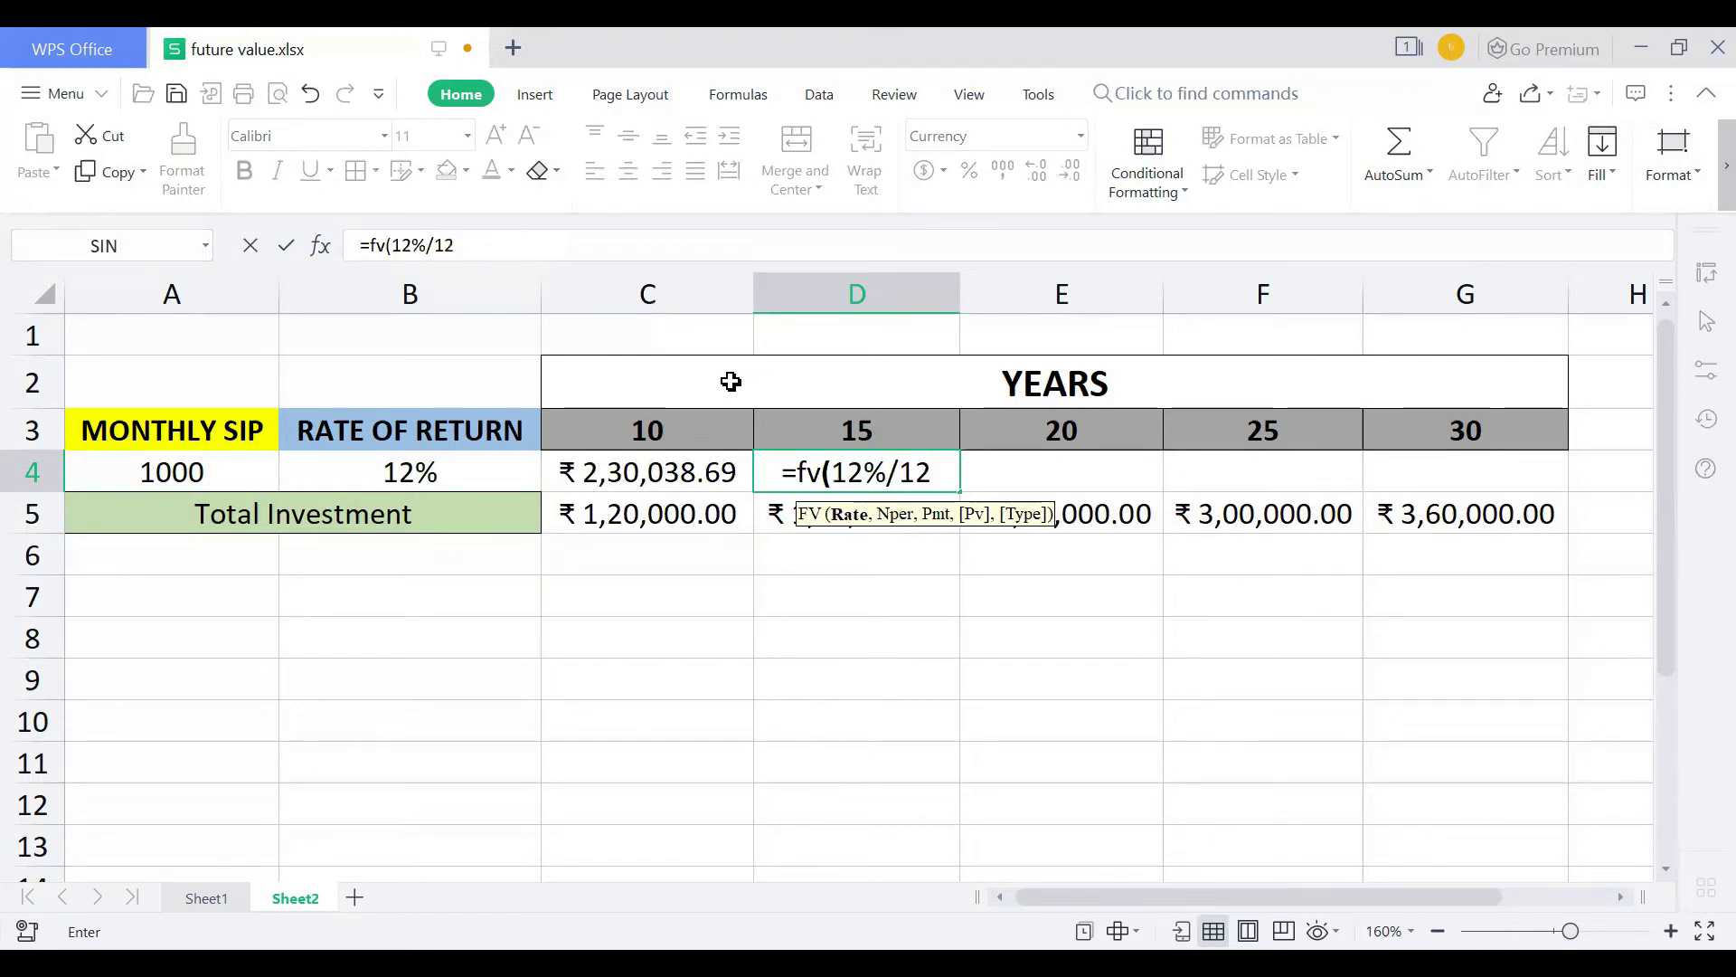
type(",")
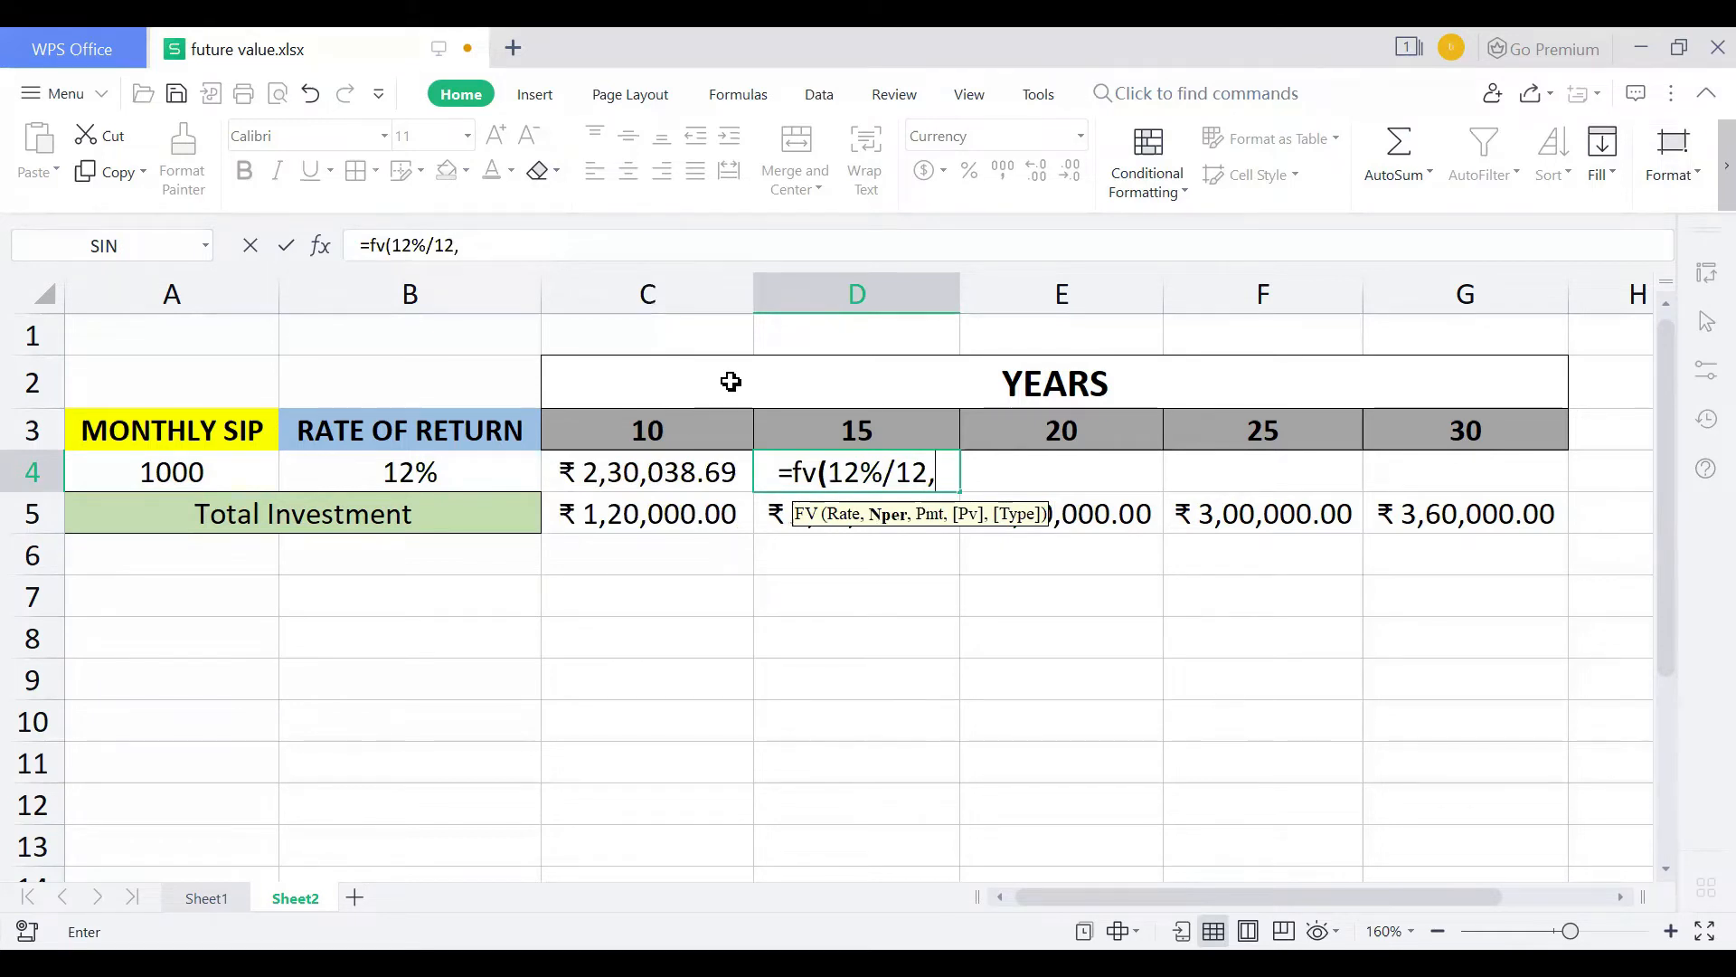
type("180")
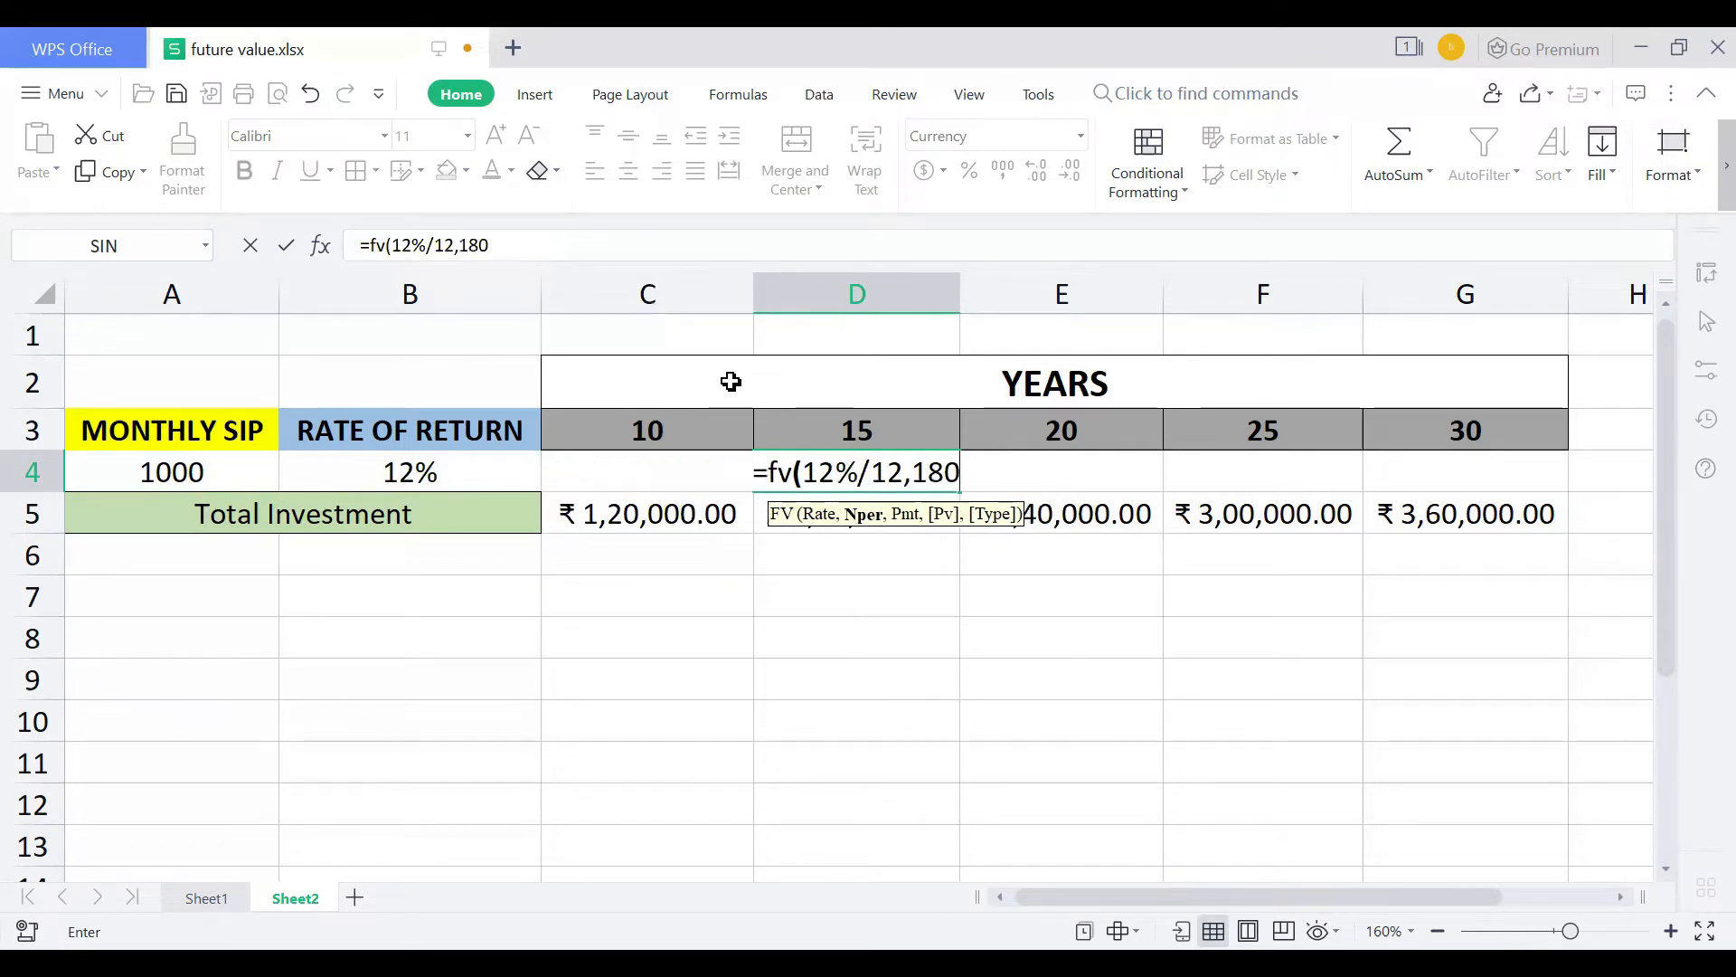
type(",")
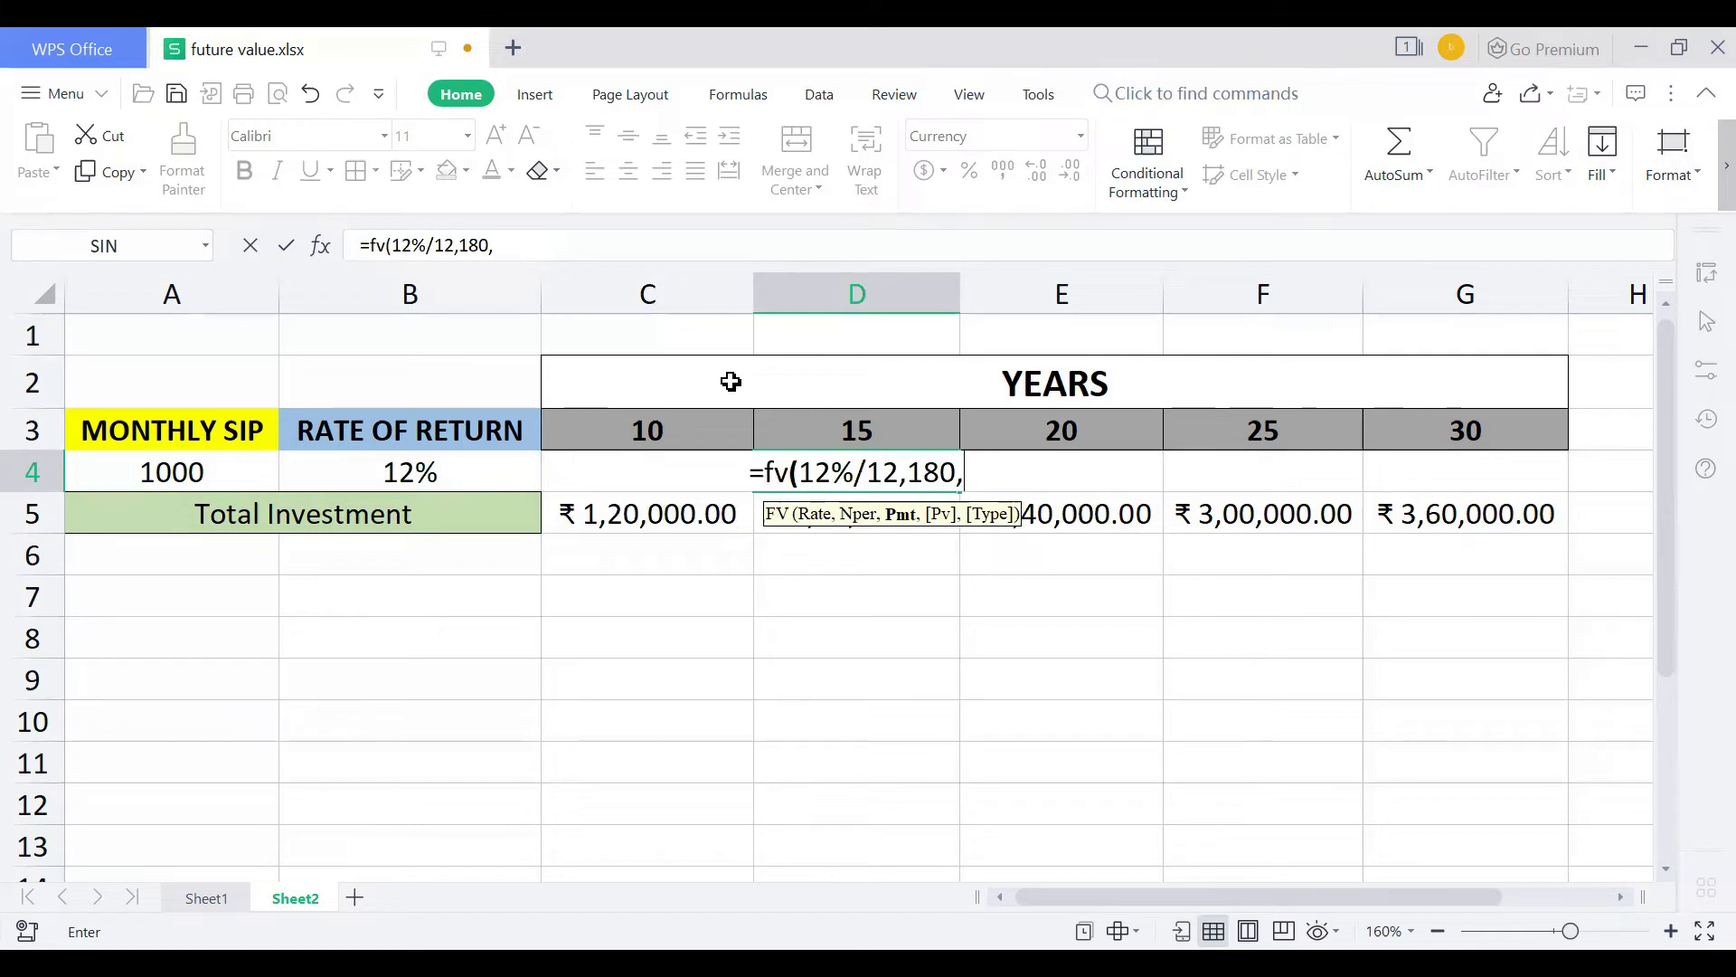
type("-1000")
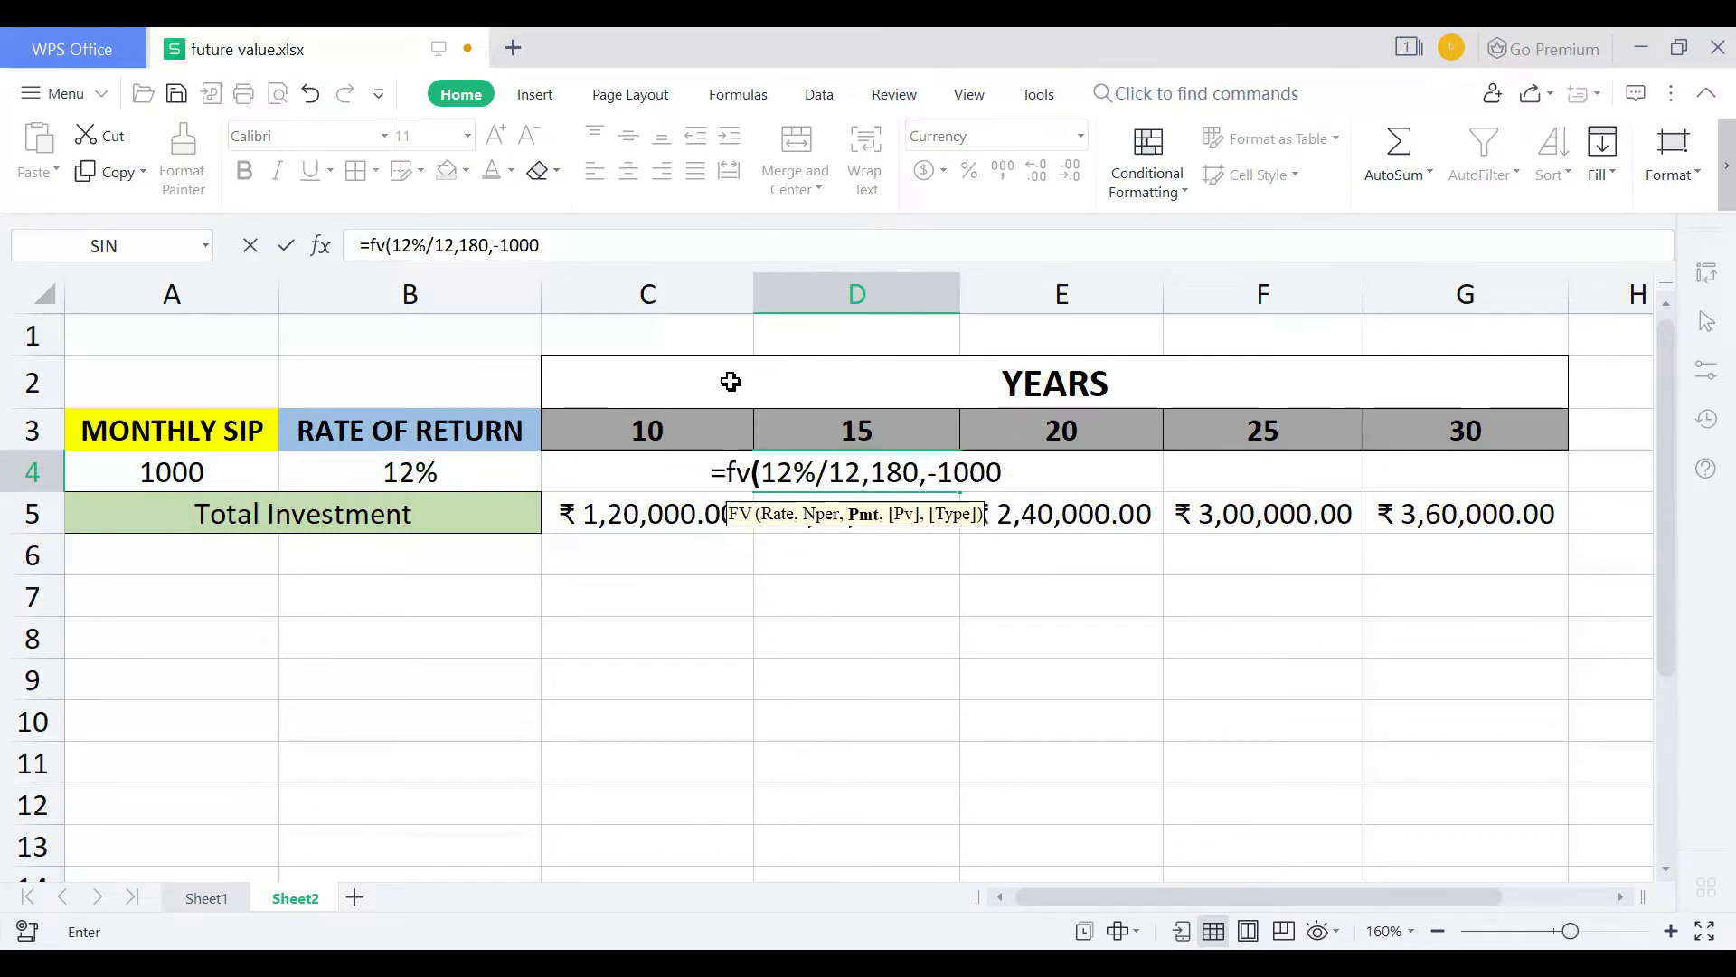
type(",")
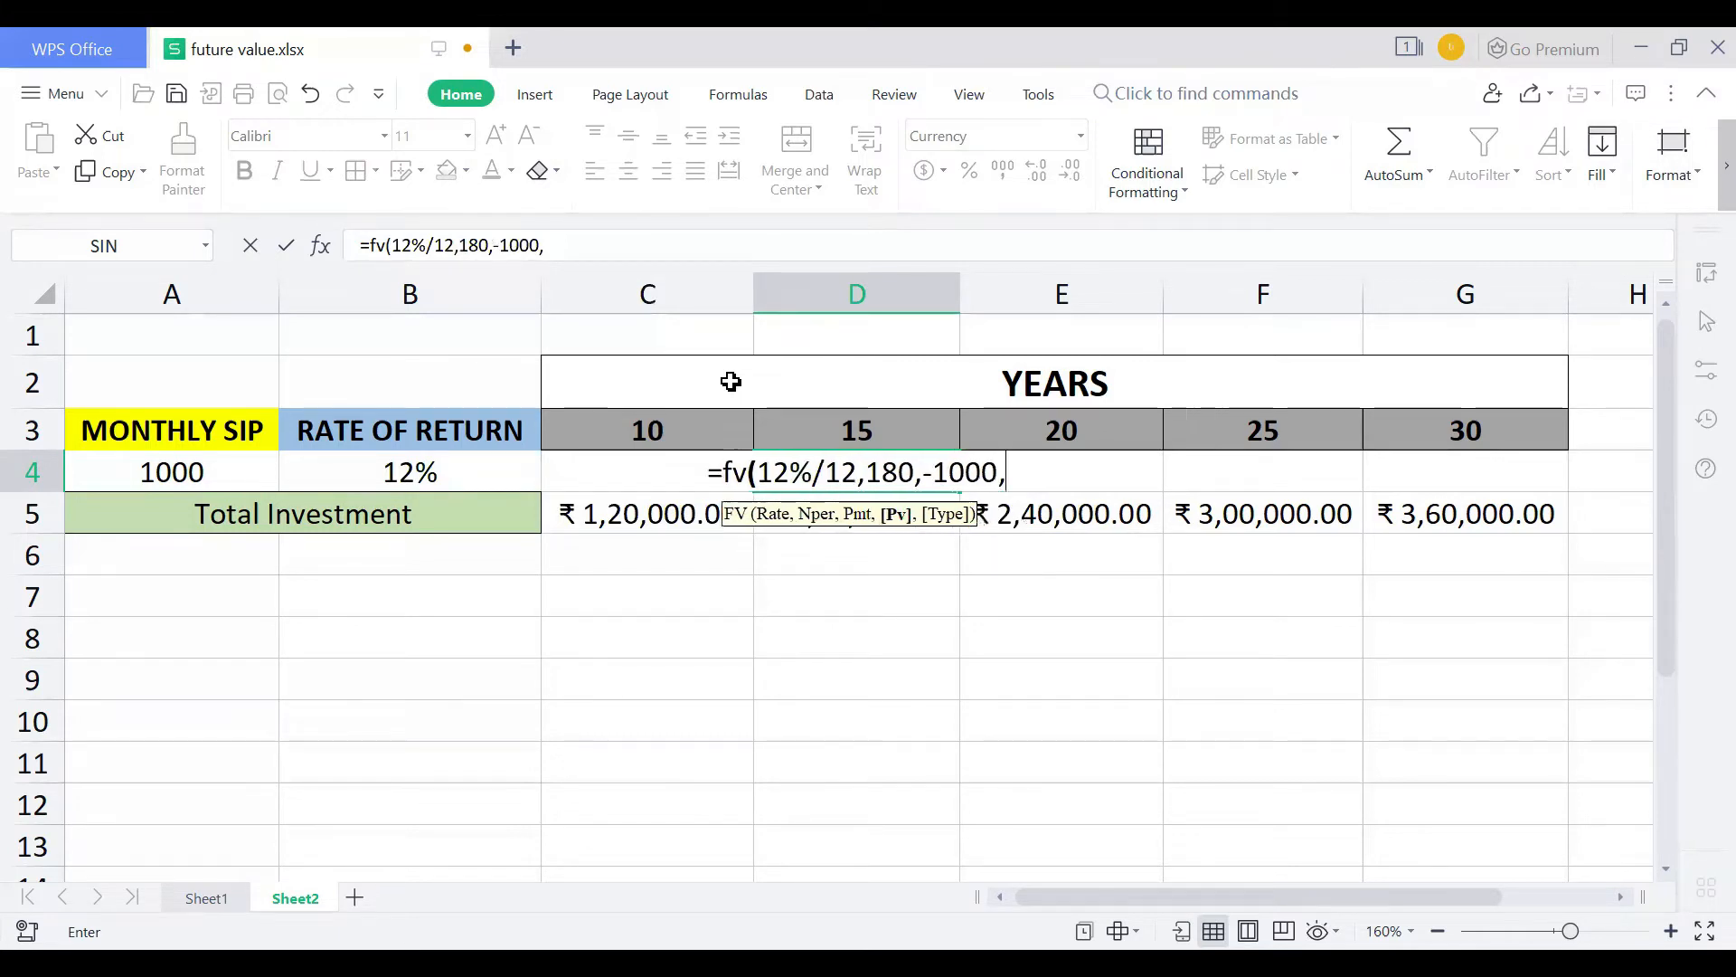
type("0")
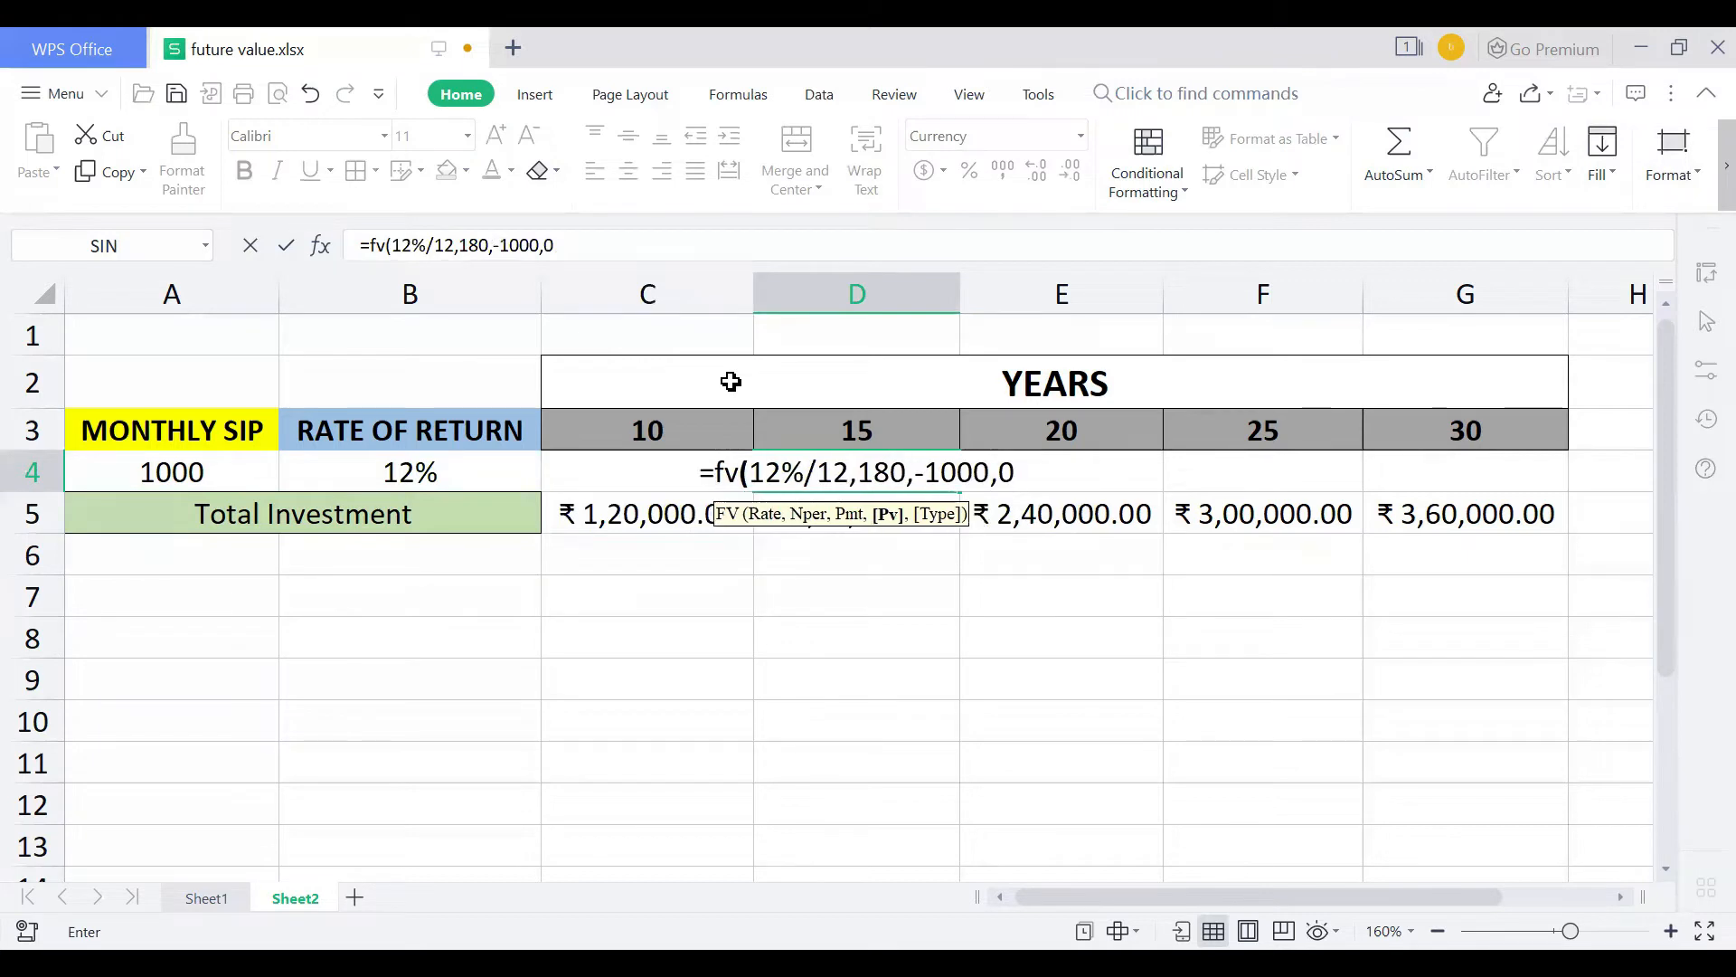
type(",0)")
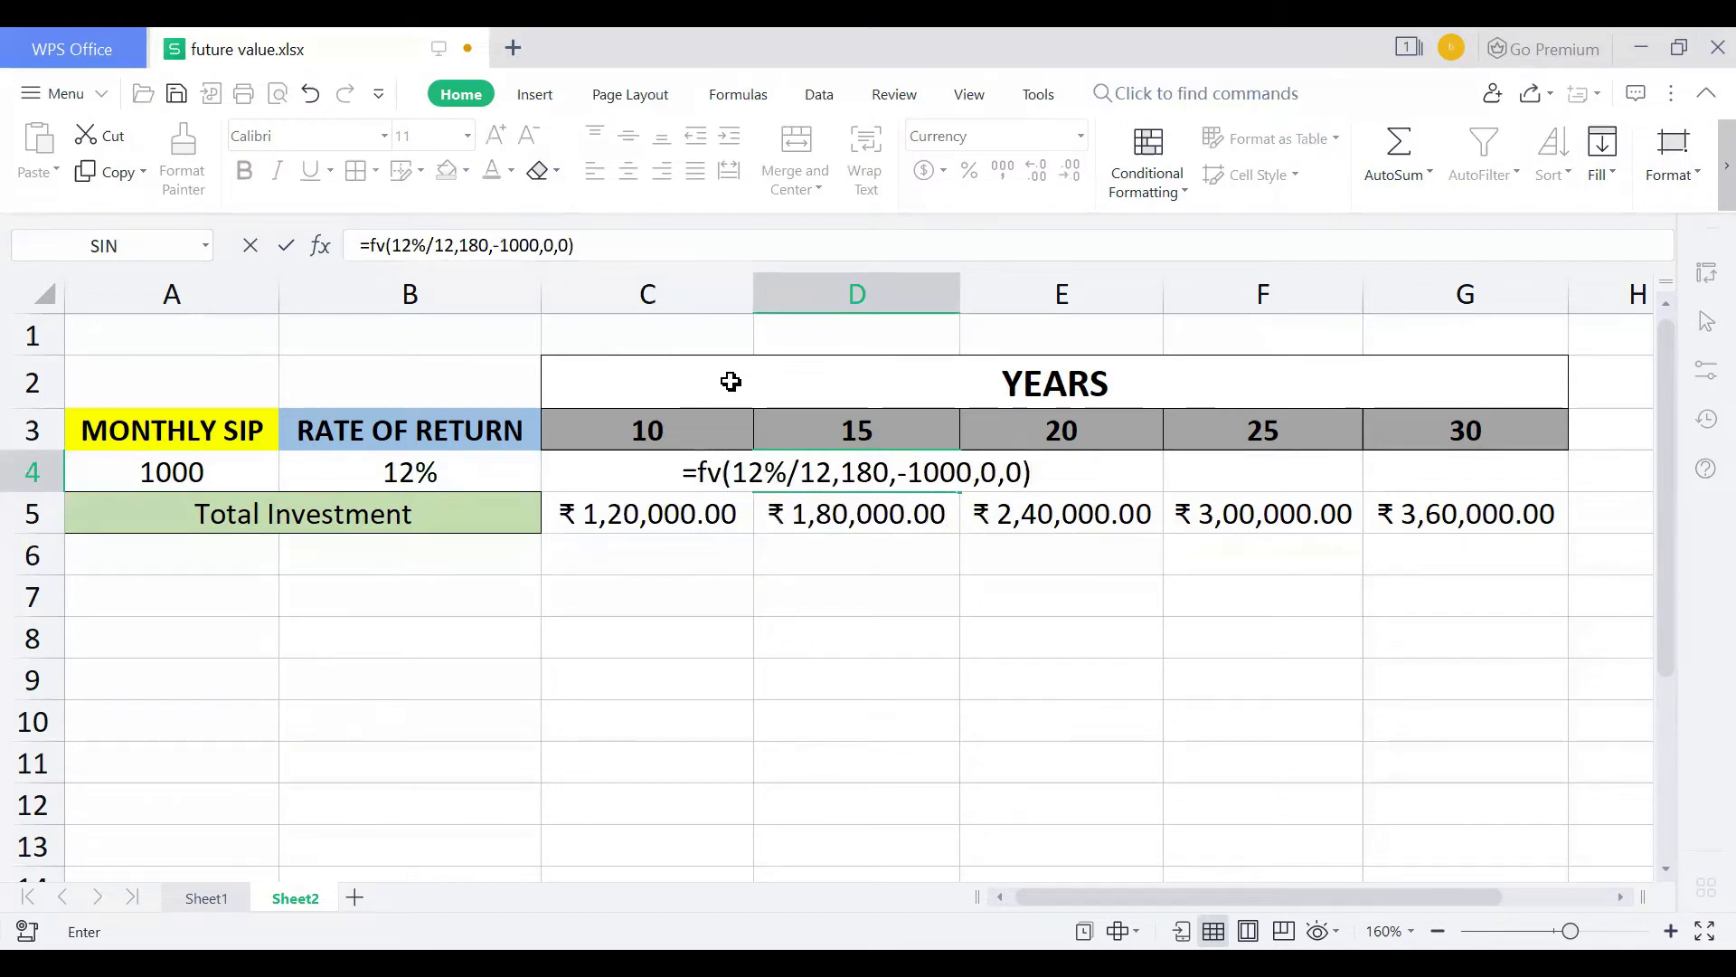
key("Return")
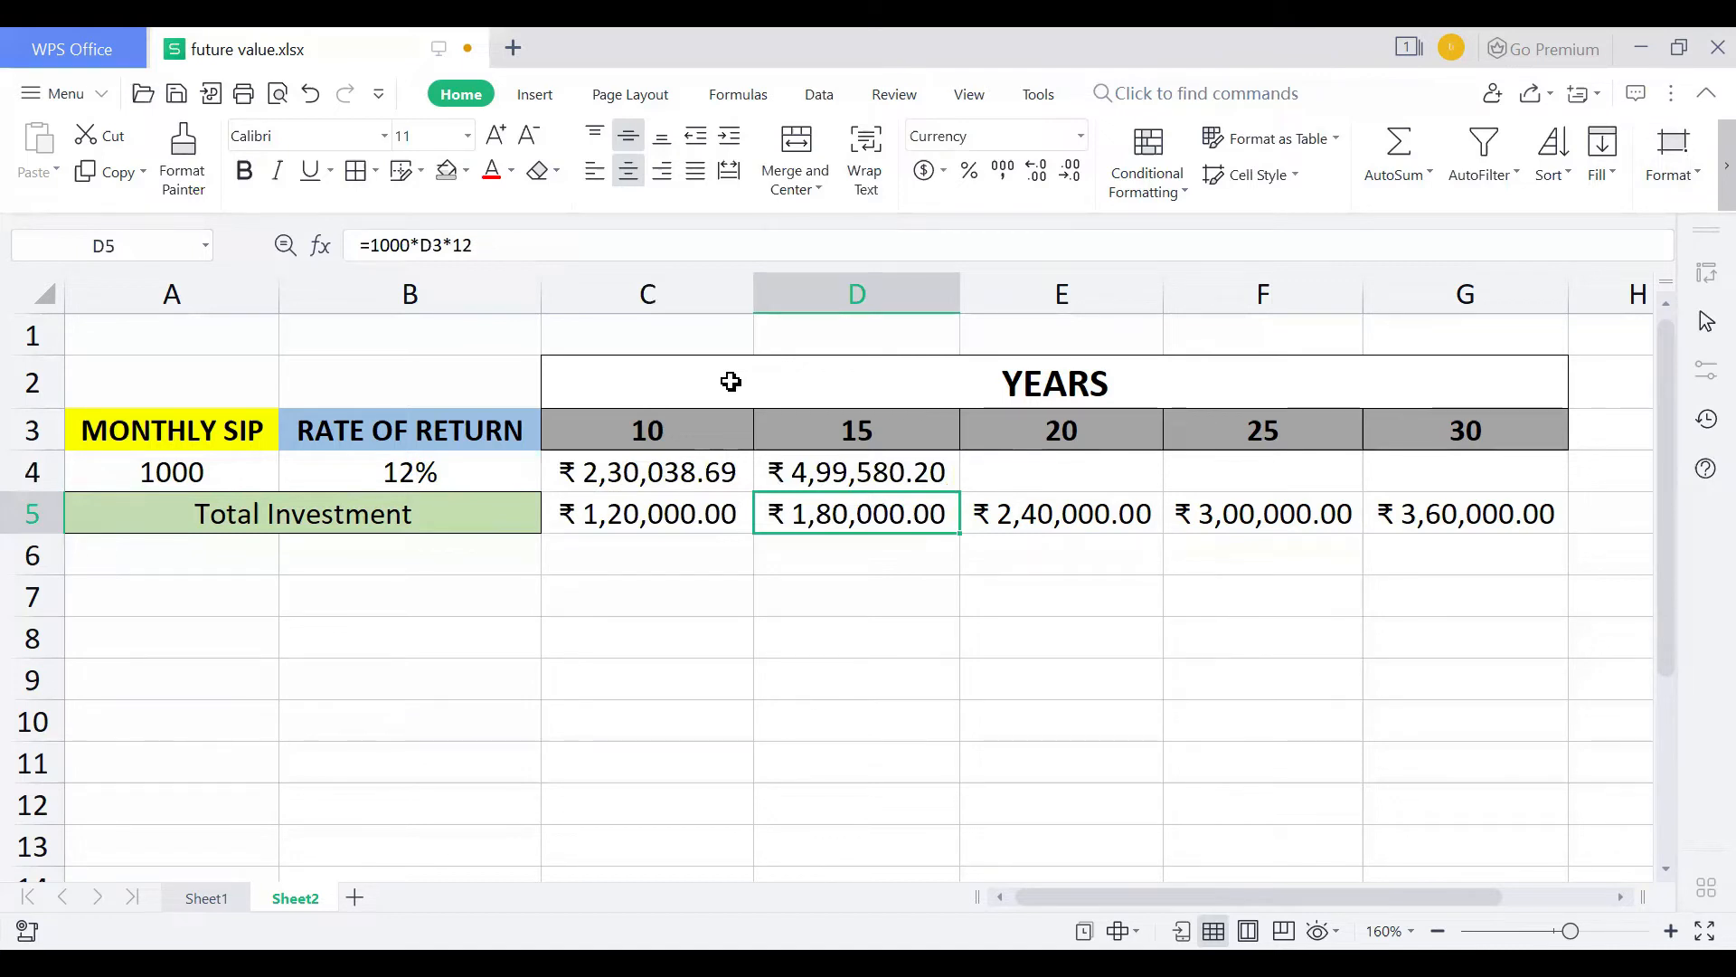
Step: Fill the 15-year future value formula from D4 across to G4
key("Right")
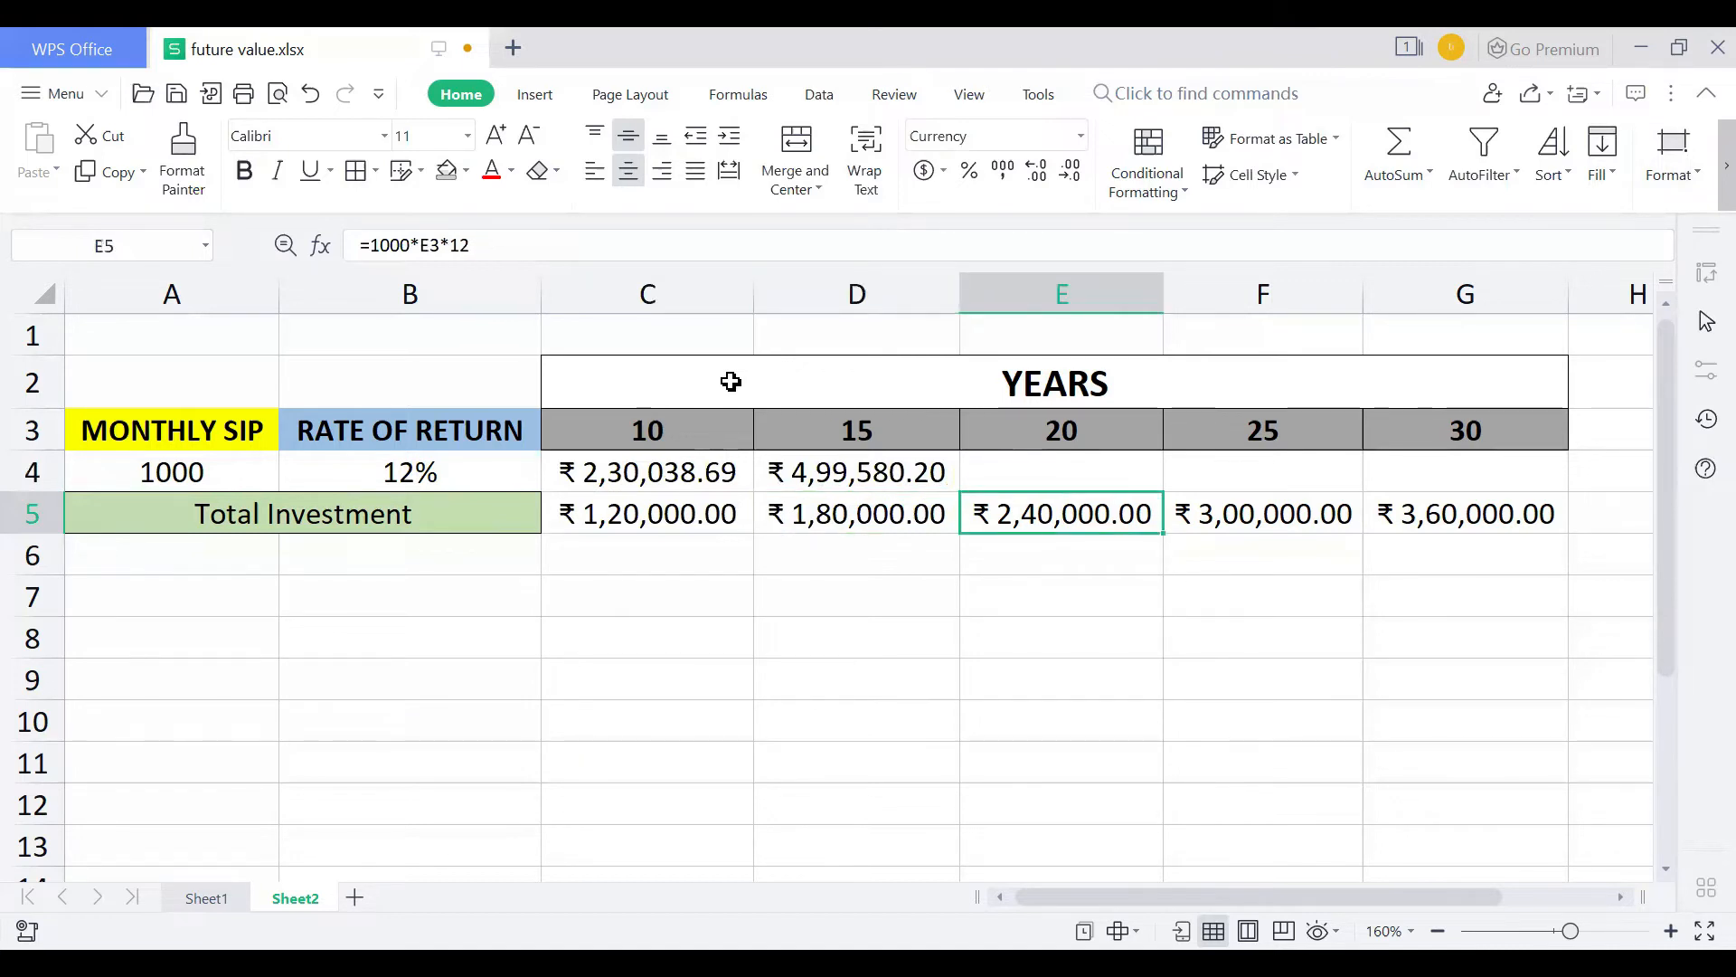
key("Up")
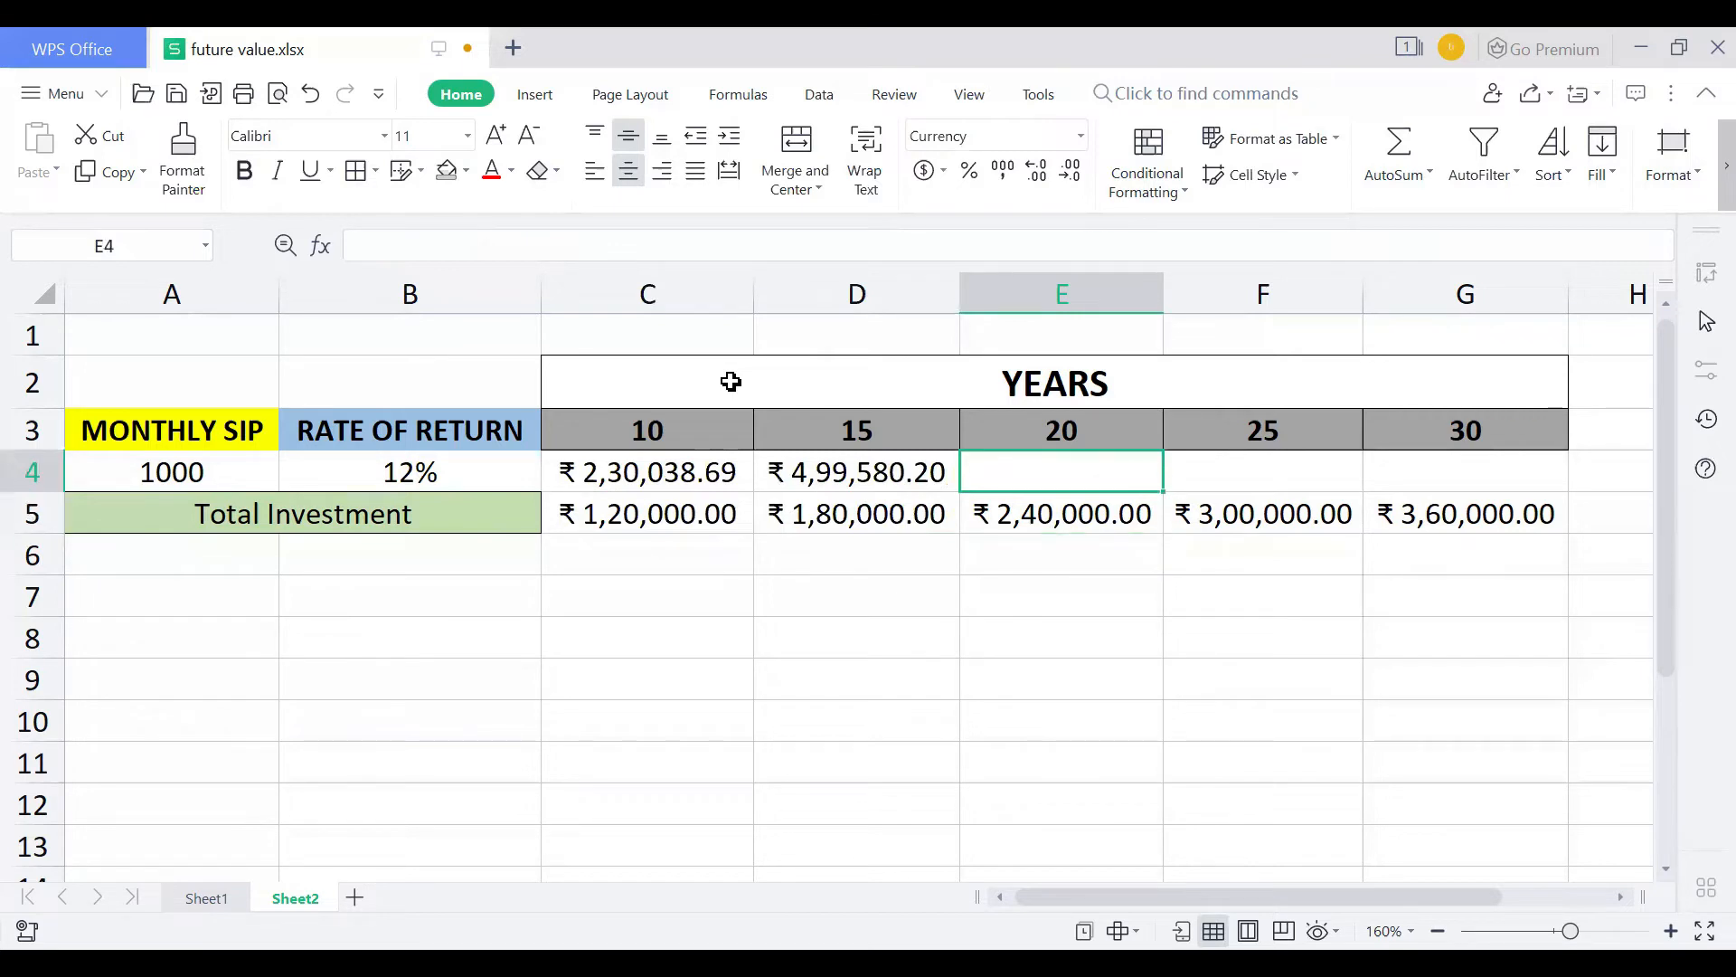
key("Left")
key("ctrl+c")
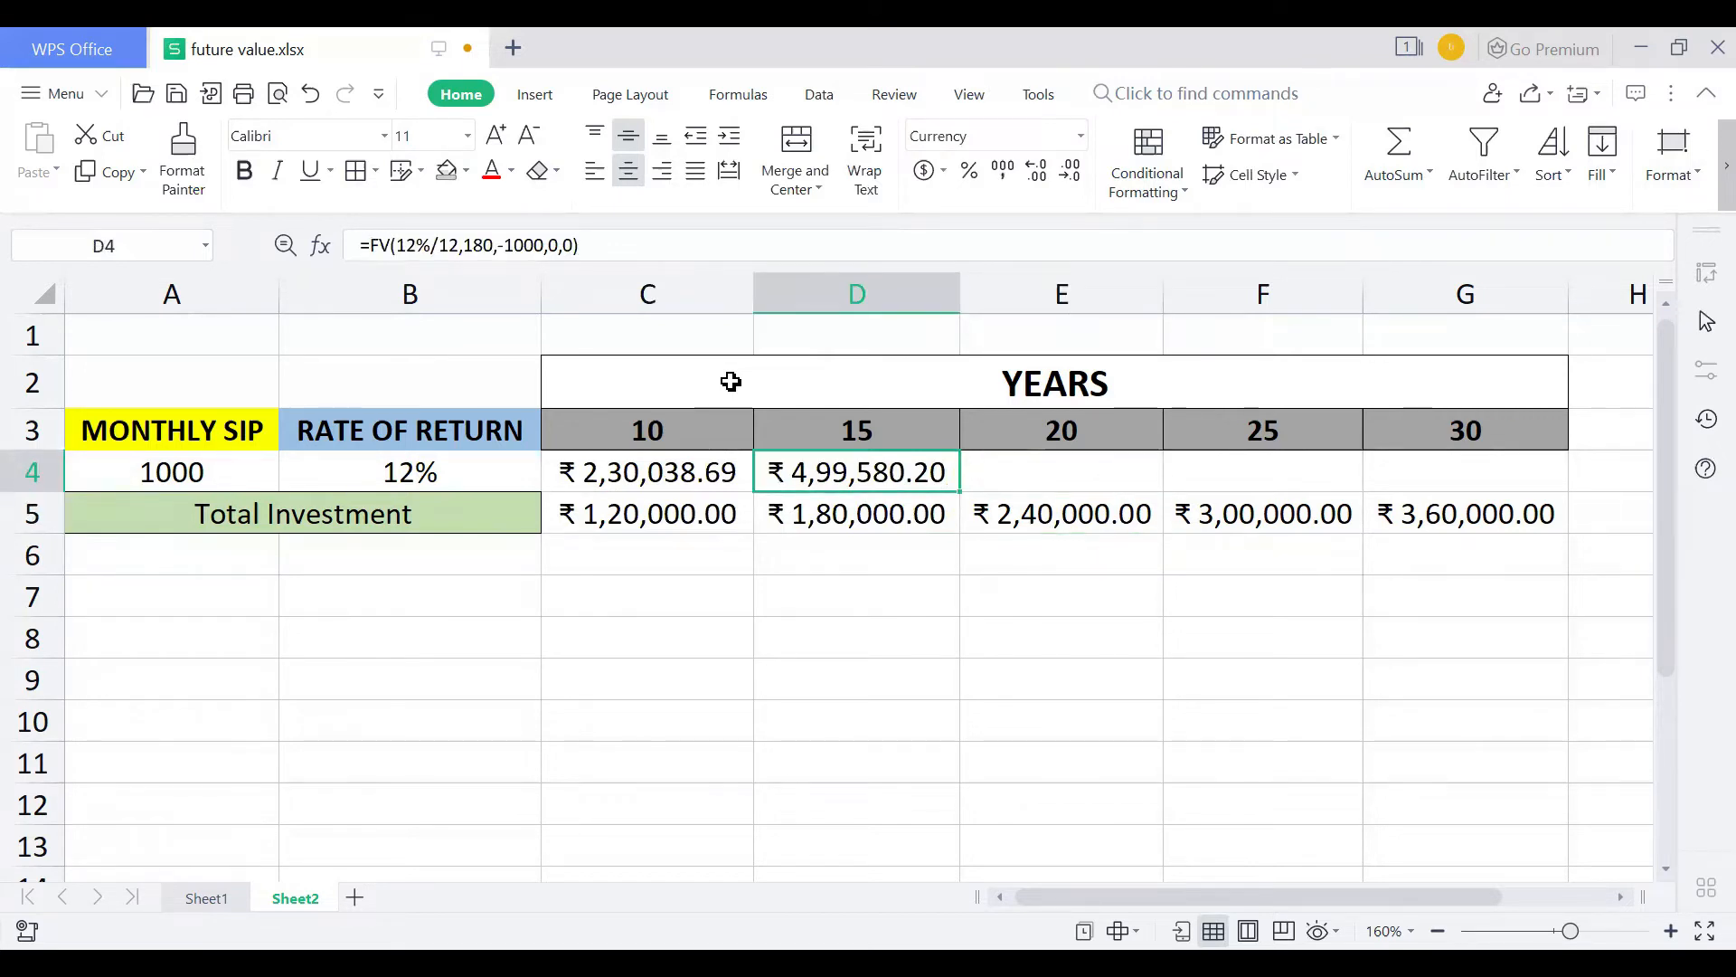
left_click(730, 382, "shift")
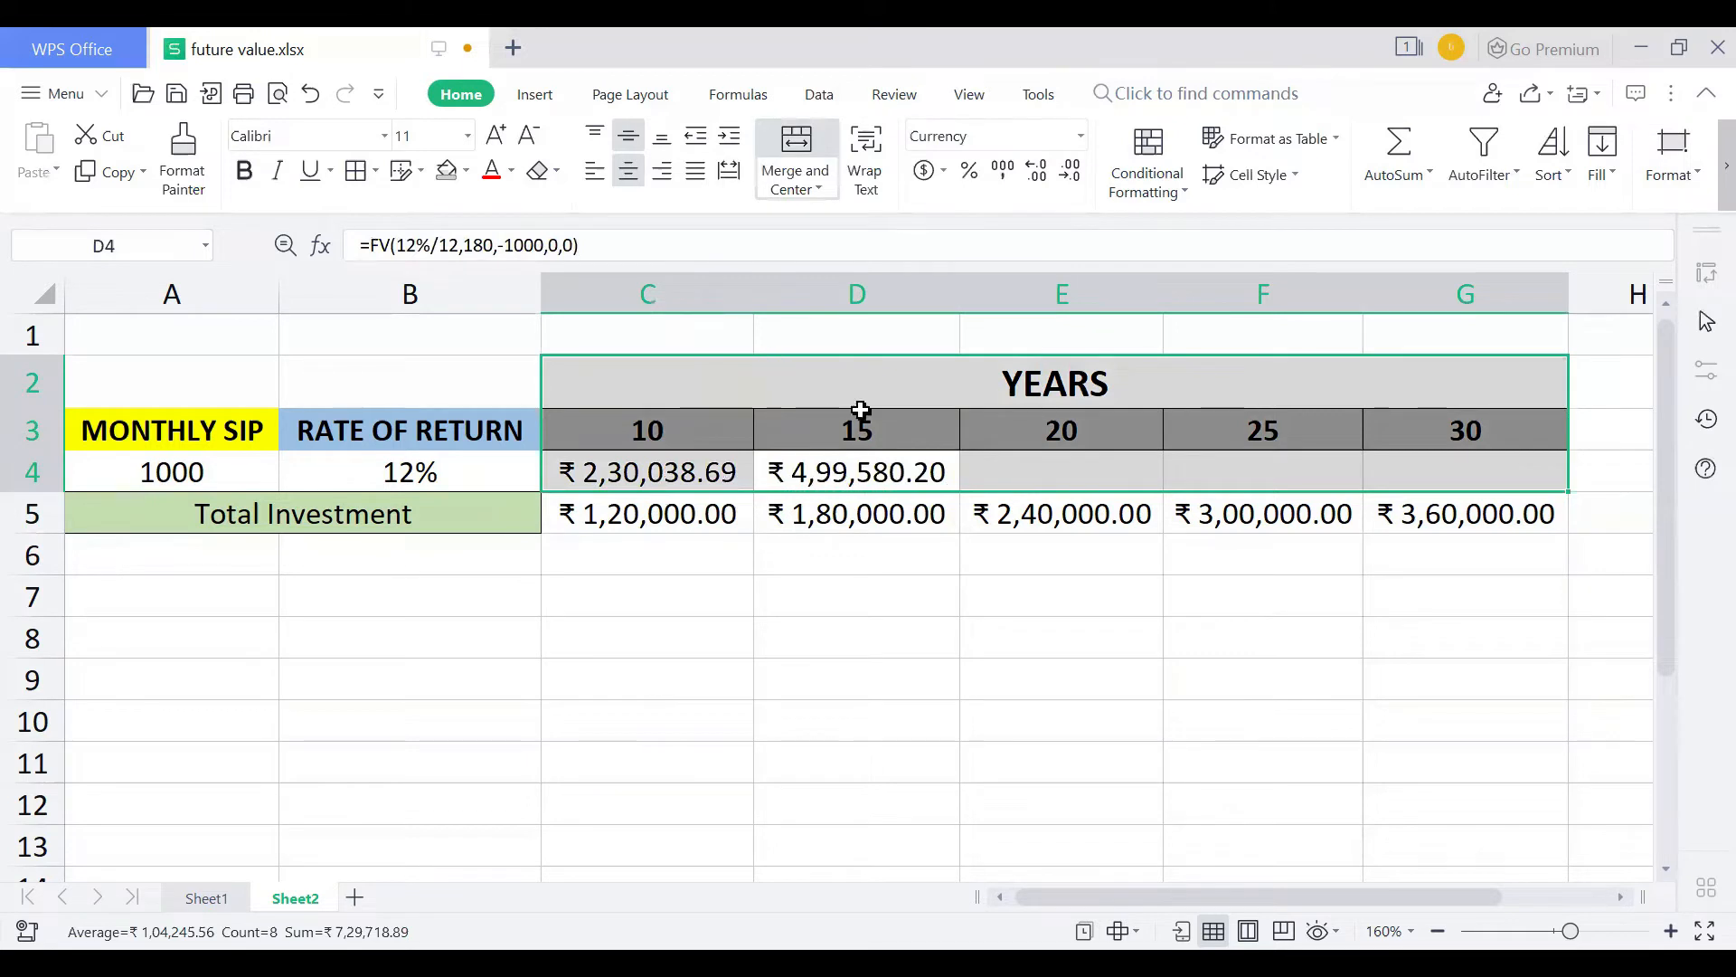
left_click(927, 477)
left_click_drag(960, 490, 1447, 479)
Step: Set the number of periods in E4's future value formula to 240 for 20 years and check the edited formula
left_click(1074, 481)
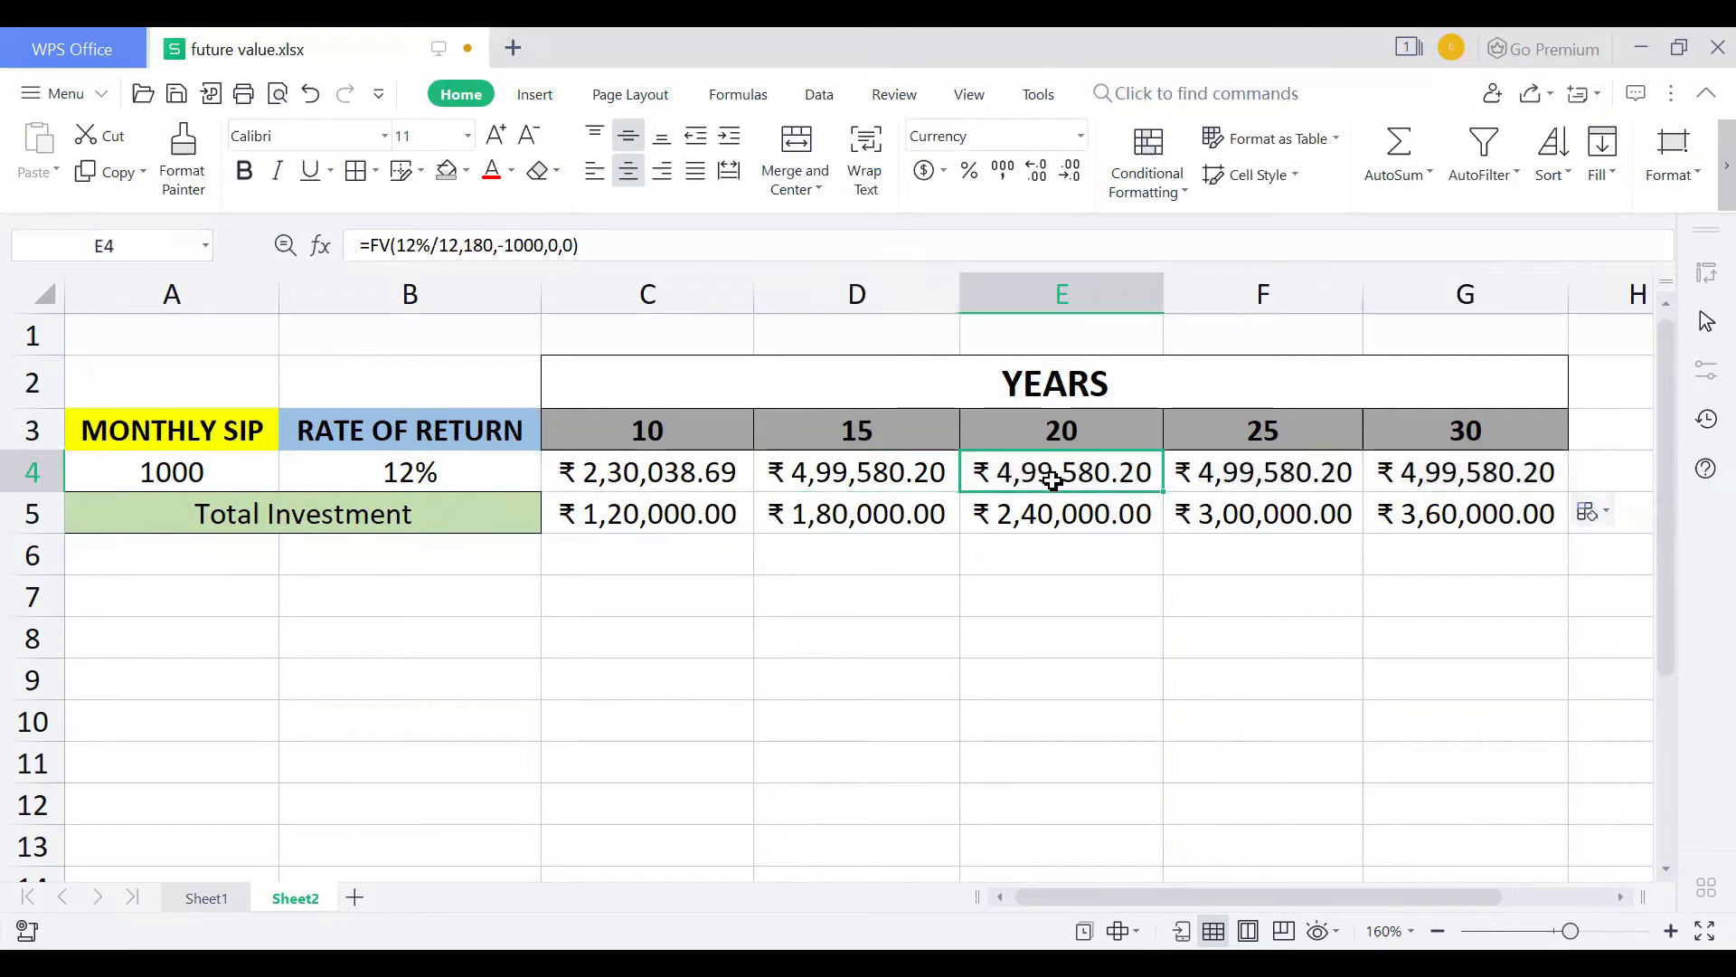
double_click(1065, 484)
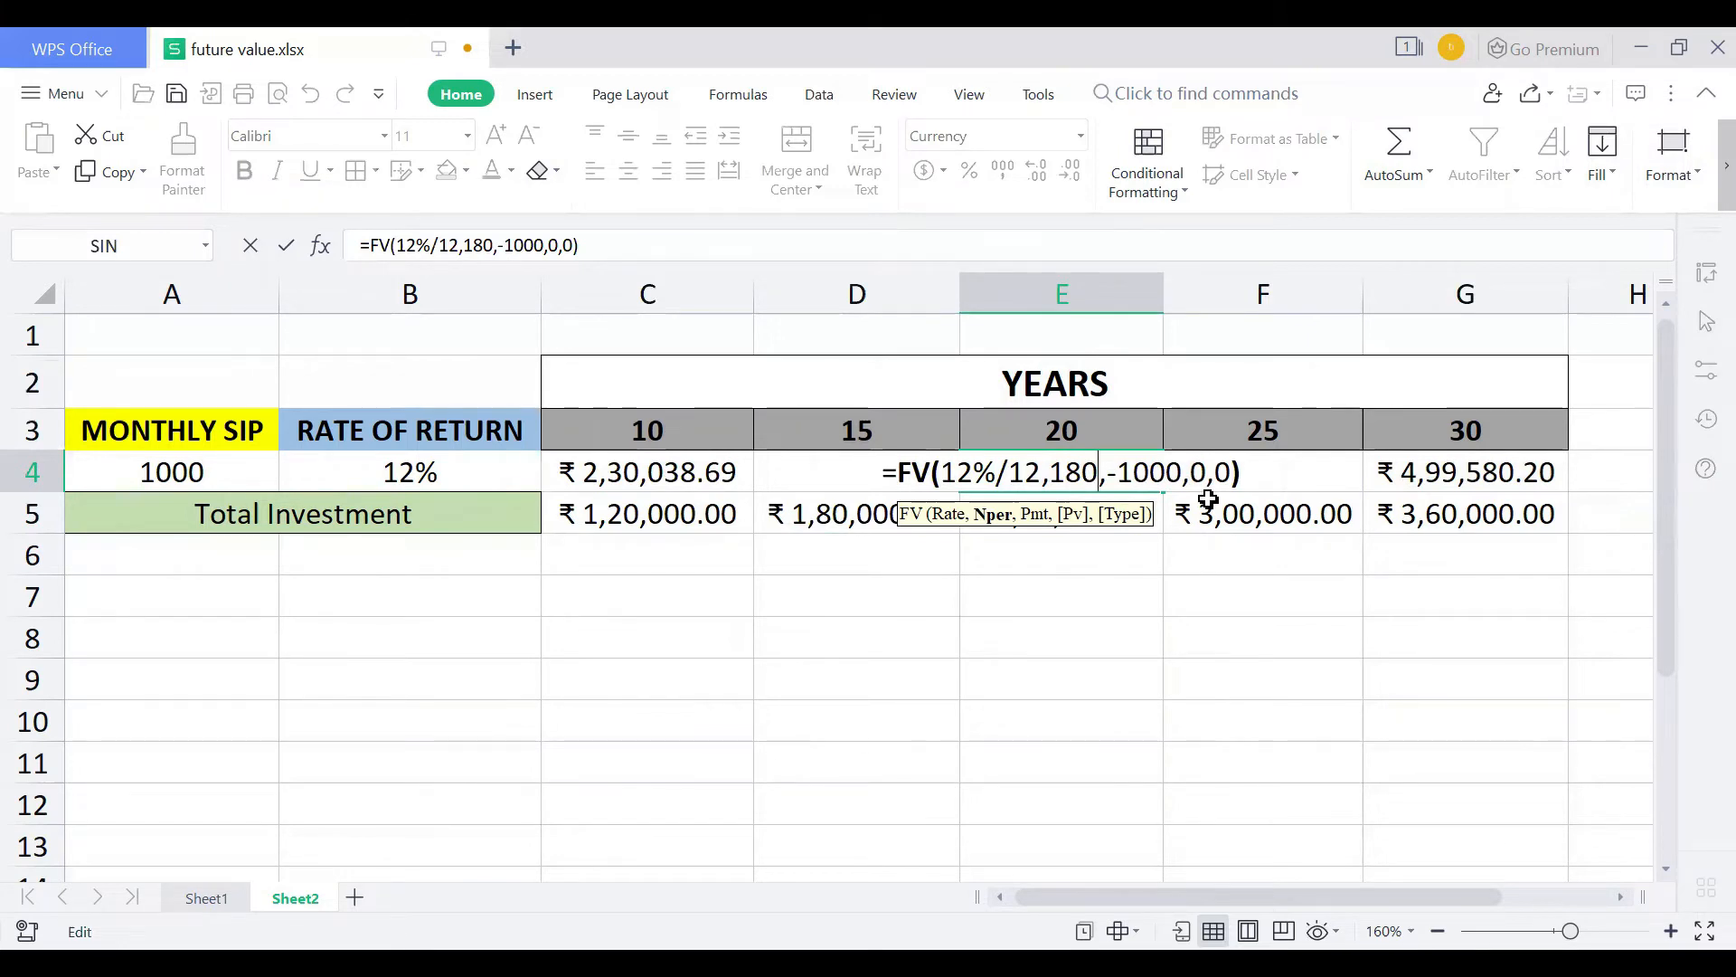
key("BackSpace")
key("BackSpace")
key("BackSpace")
type("240")
key("Return")
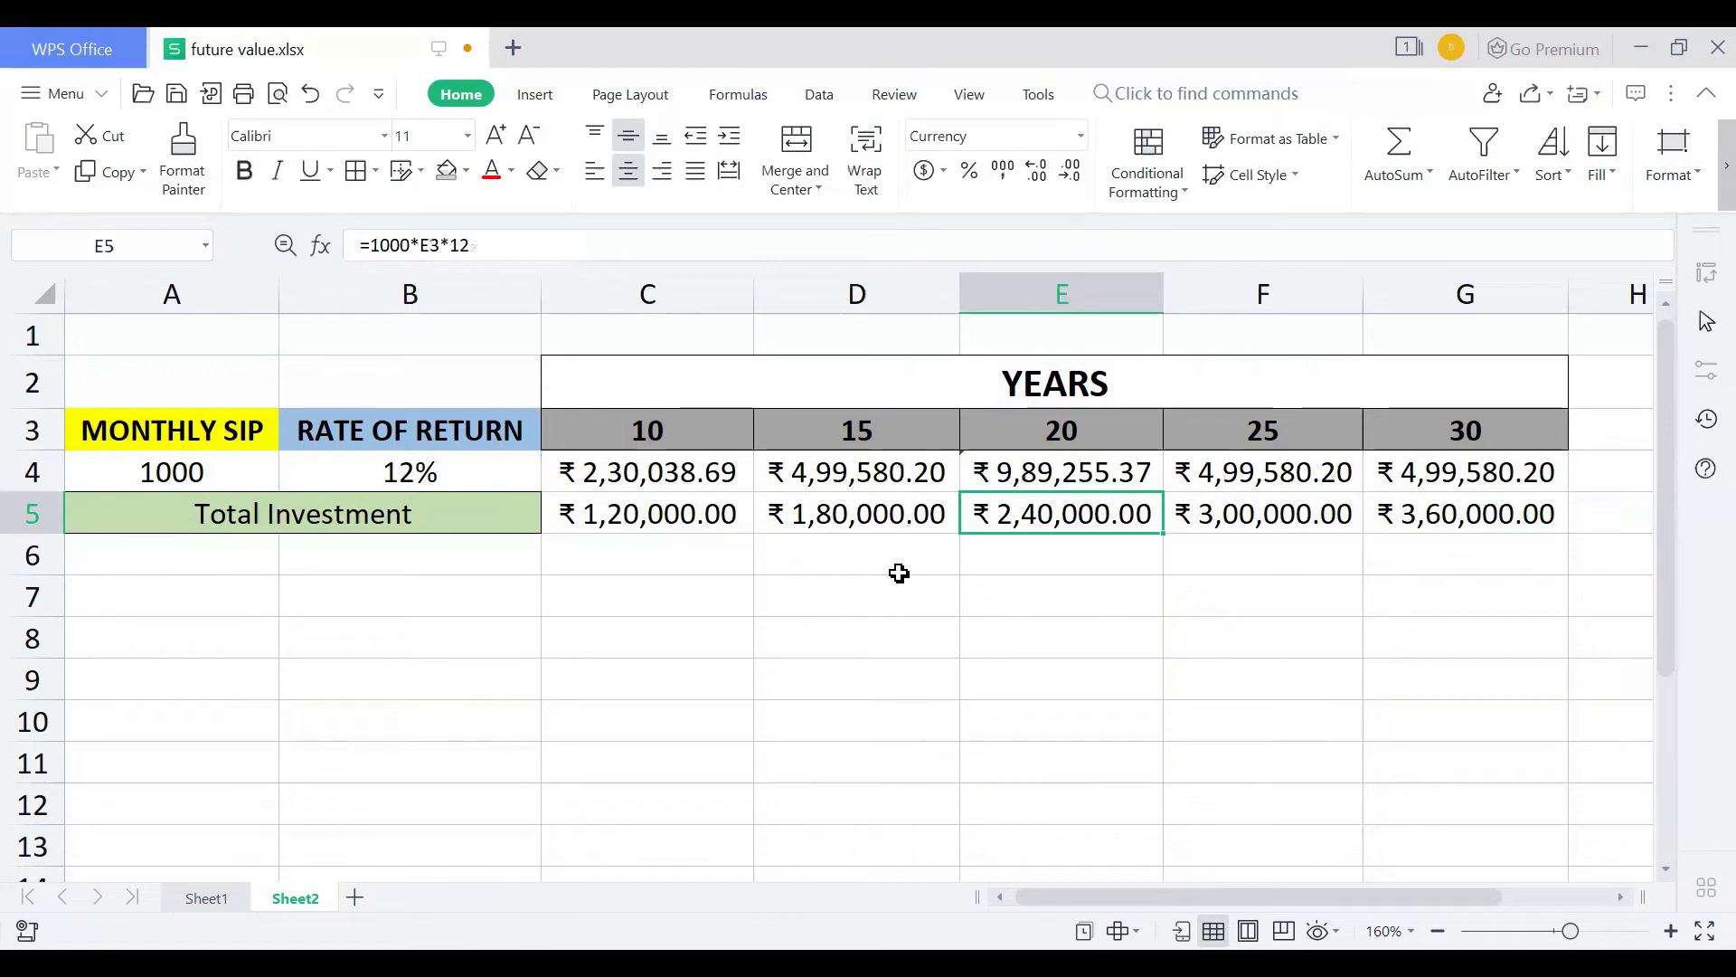
left_click(1110, 459)
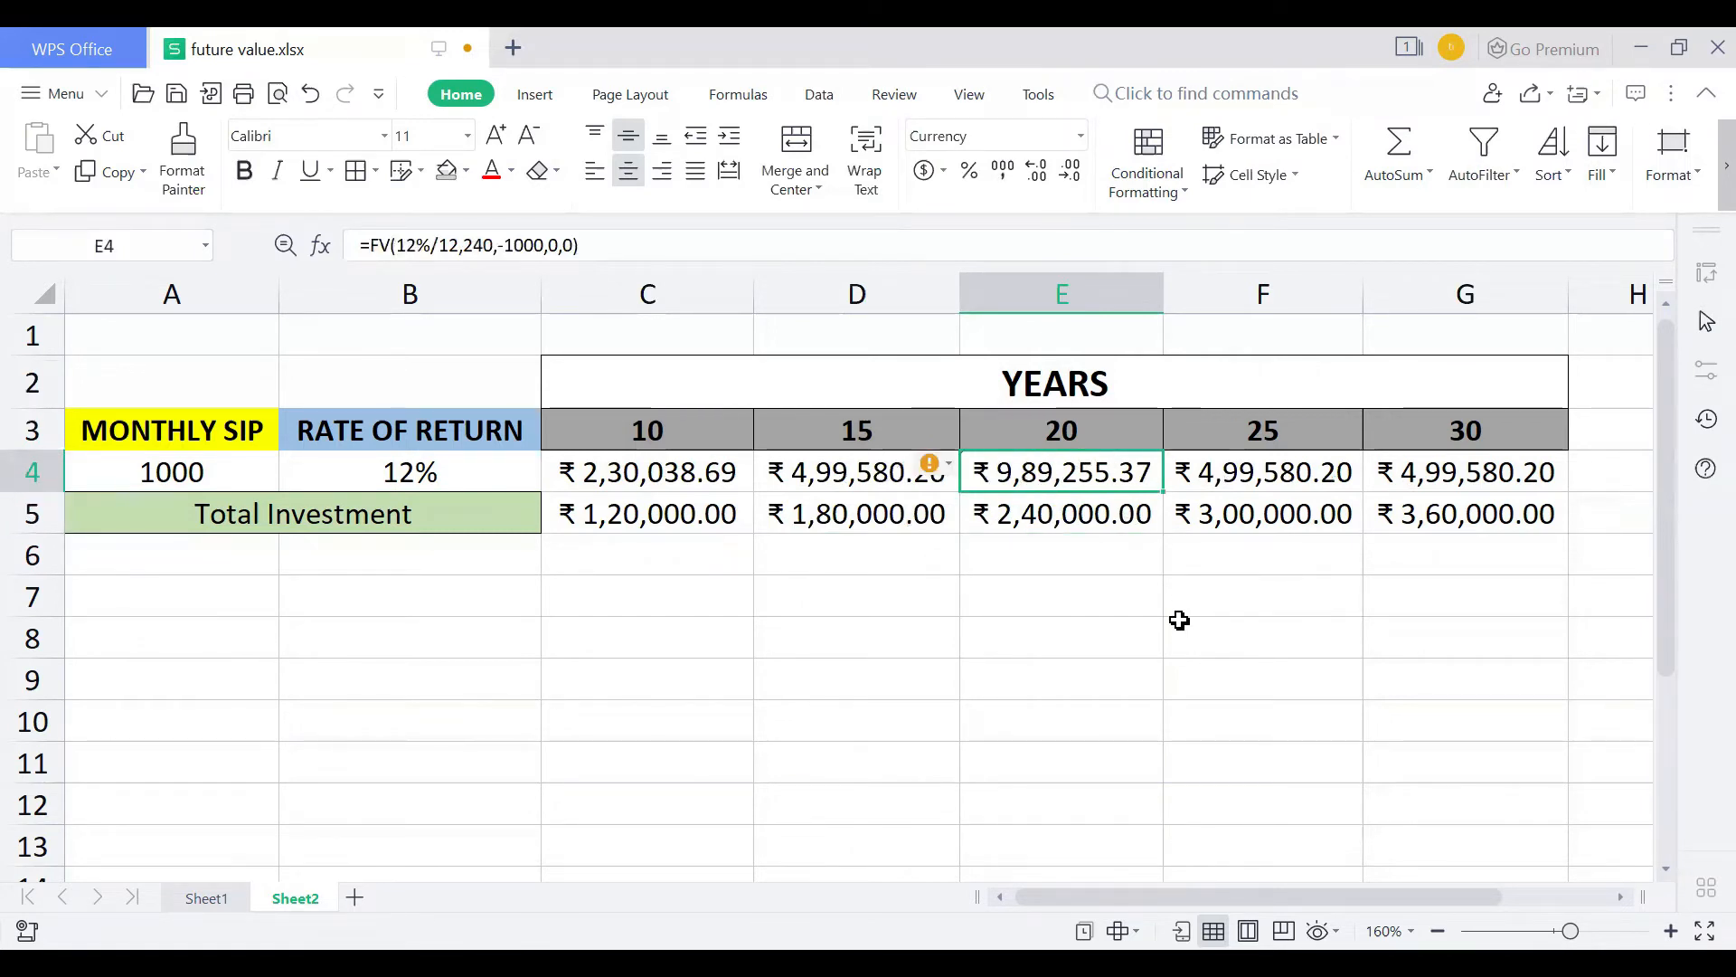
Step: Set the number of periods in F4's future value formula to 300 for 25 years
left_click(1282, 463)
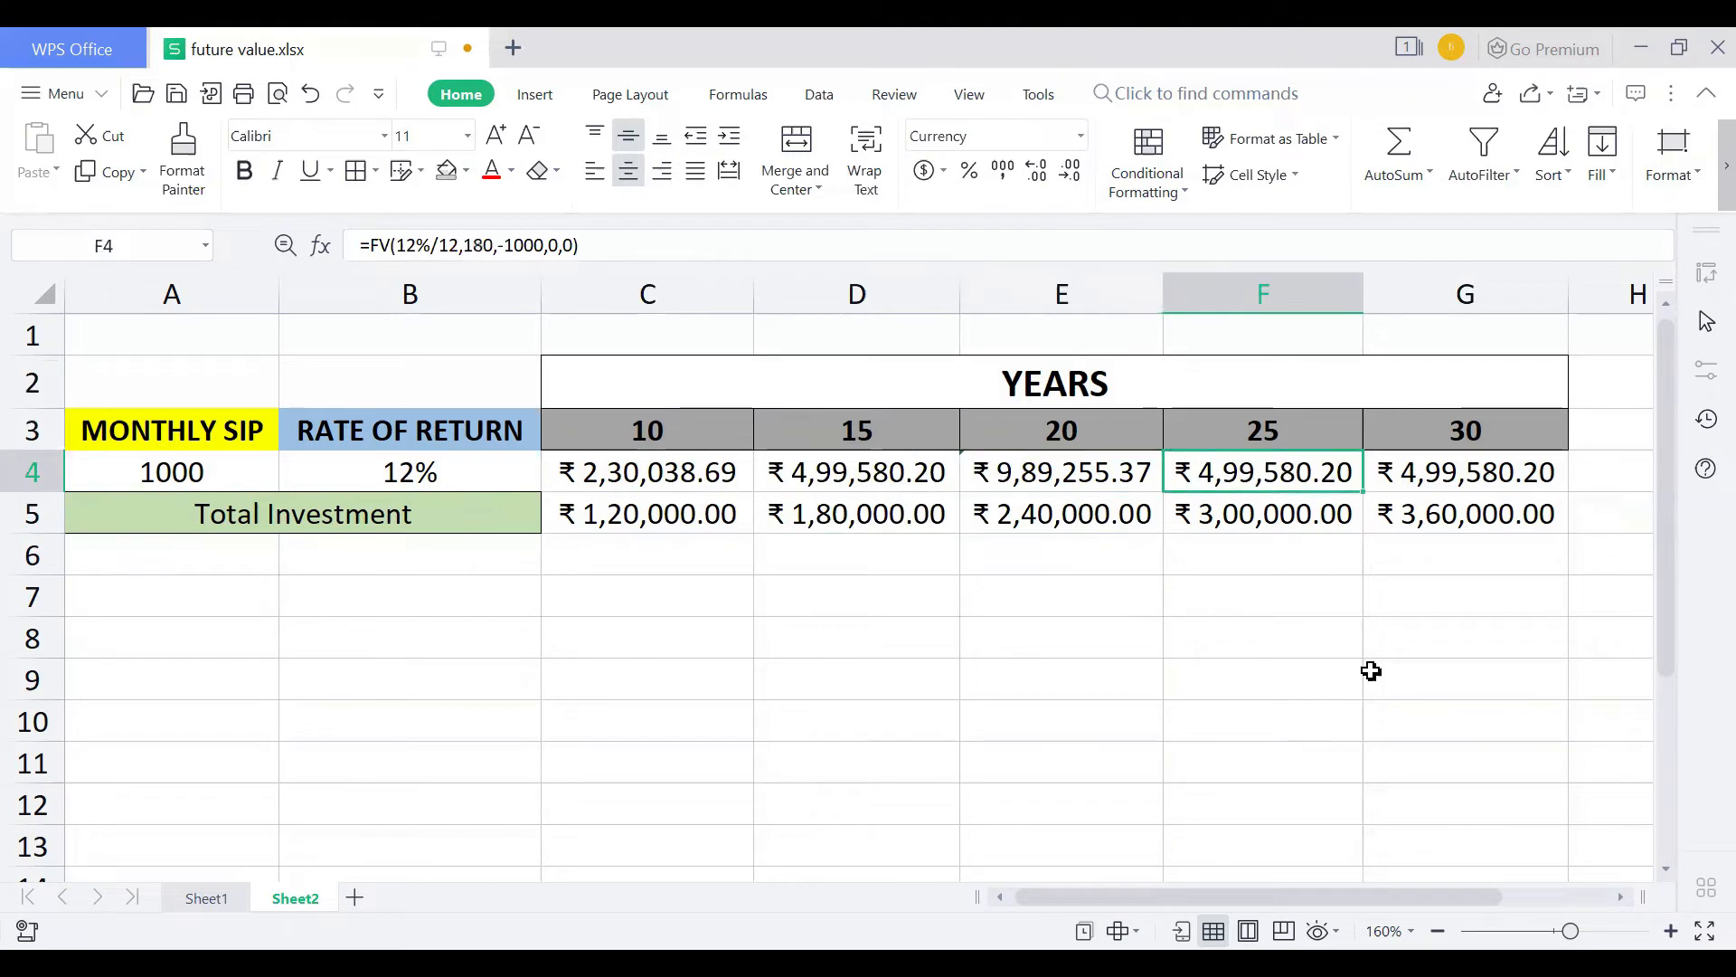
double_click(1278, 464)
left_click(1305, 471)
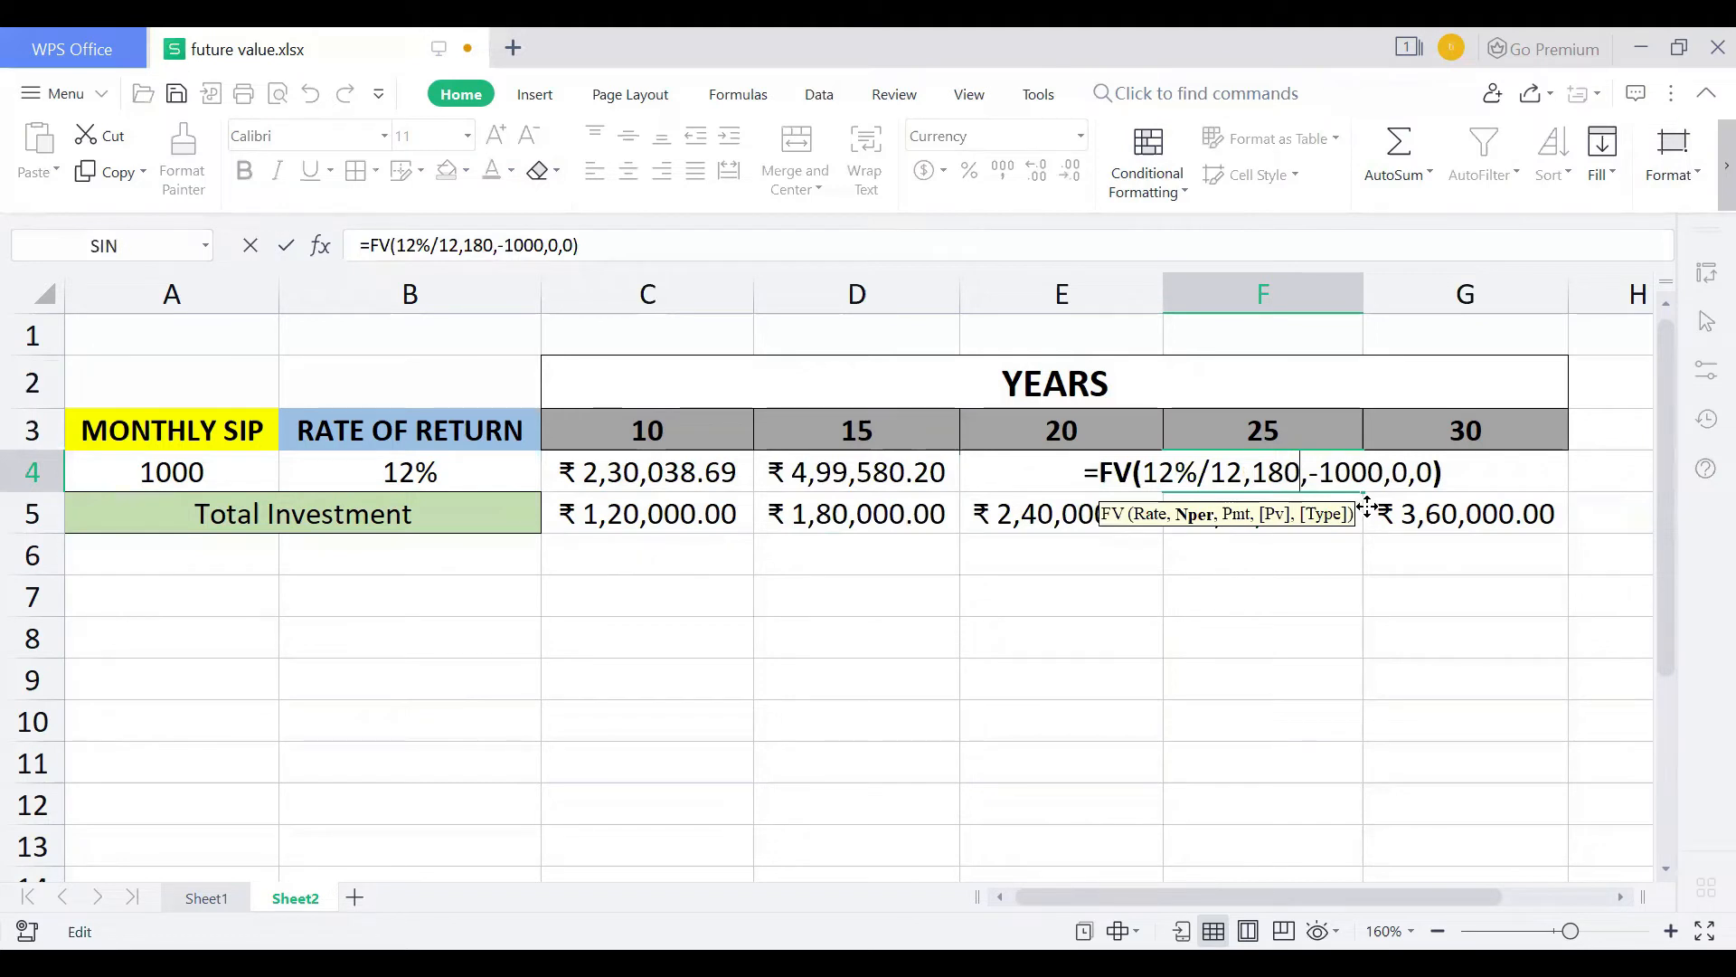
key("BackSpace")
key("BackSpace")
key("BackSpace")
type("300")
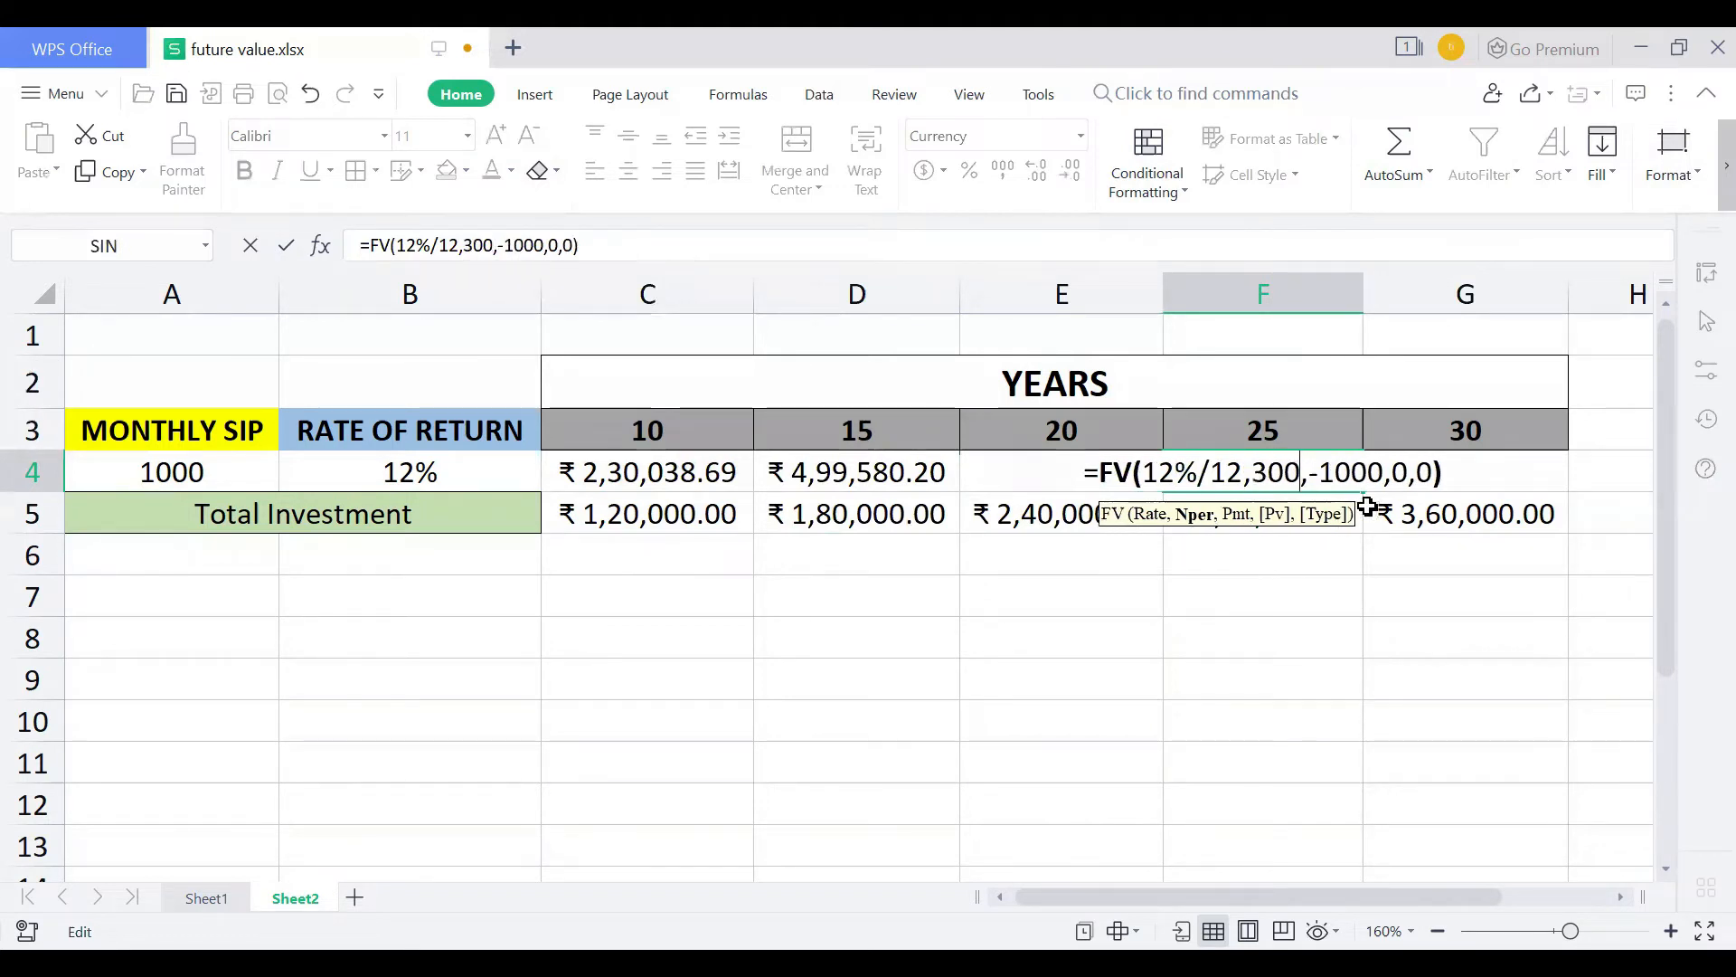
key("Return")
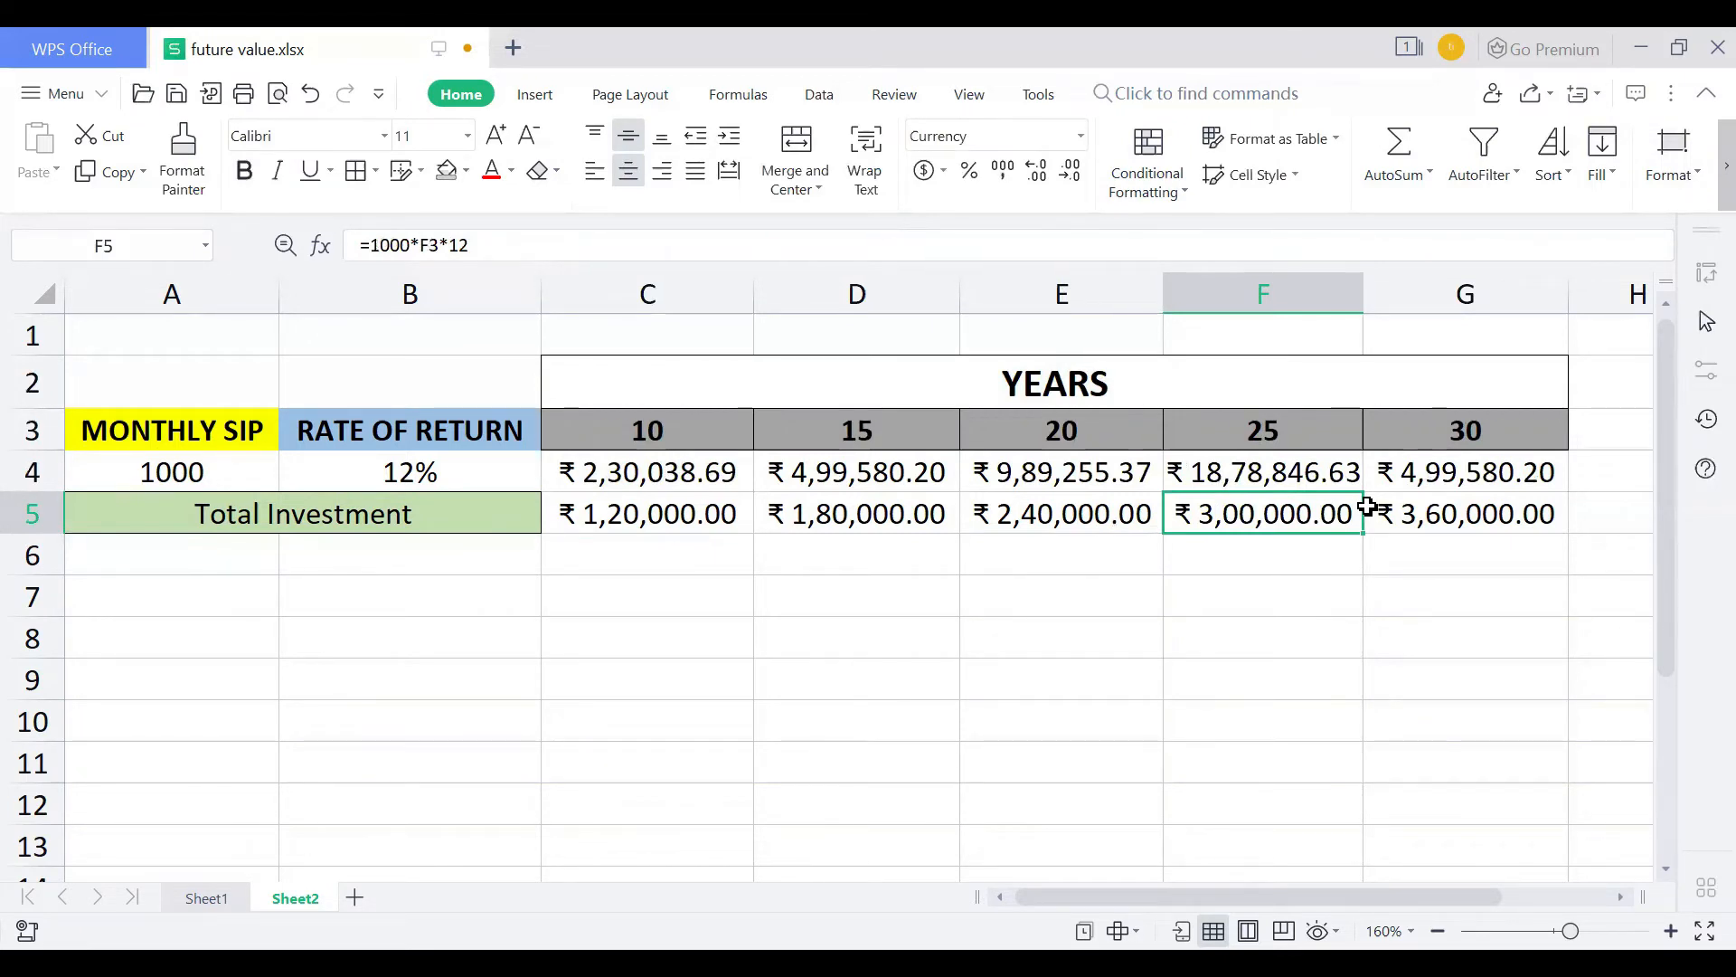
Step: Change the number of periods in G4's future value formula to 360 for the 30-year column
left_click(1484, 471)
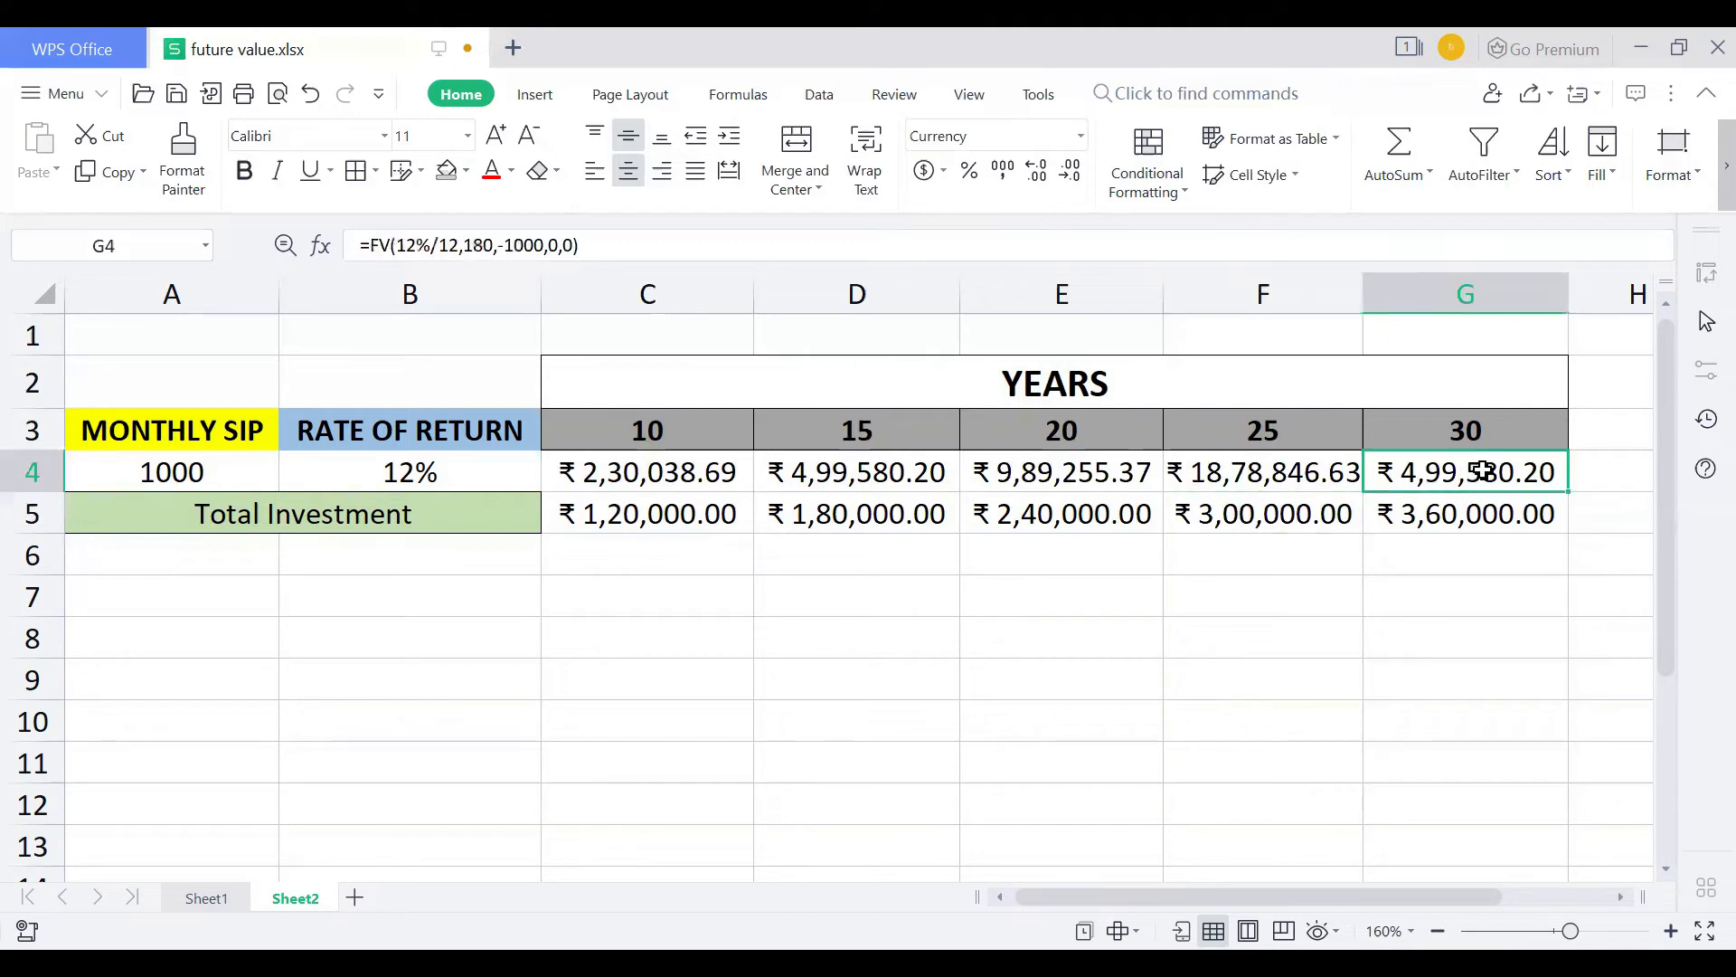
double_click(1484, 471)
left_click(1497, 471)
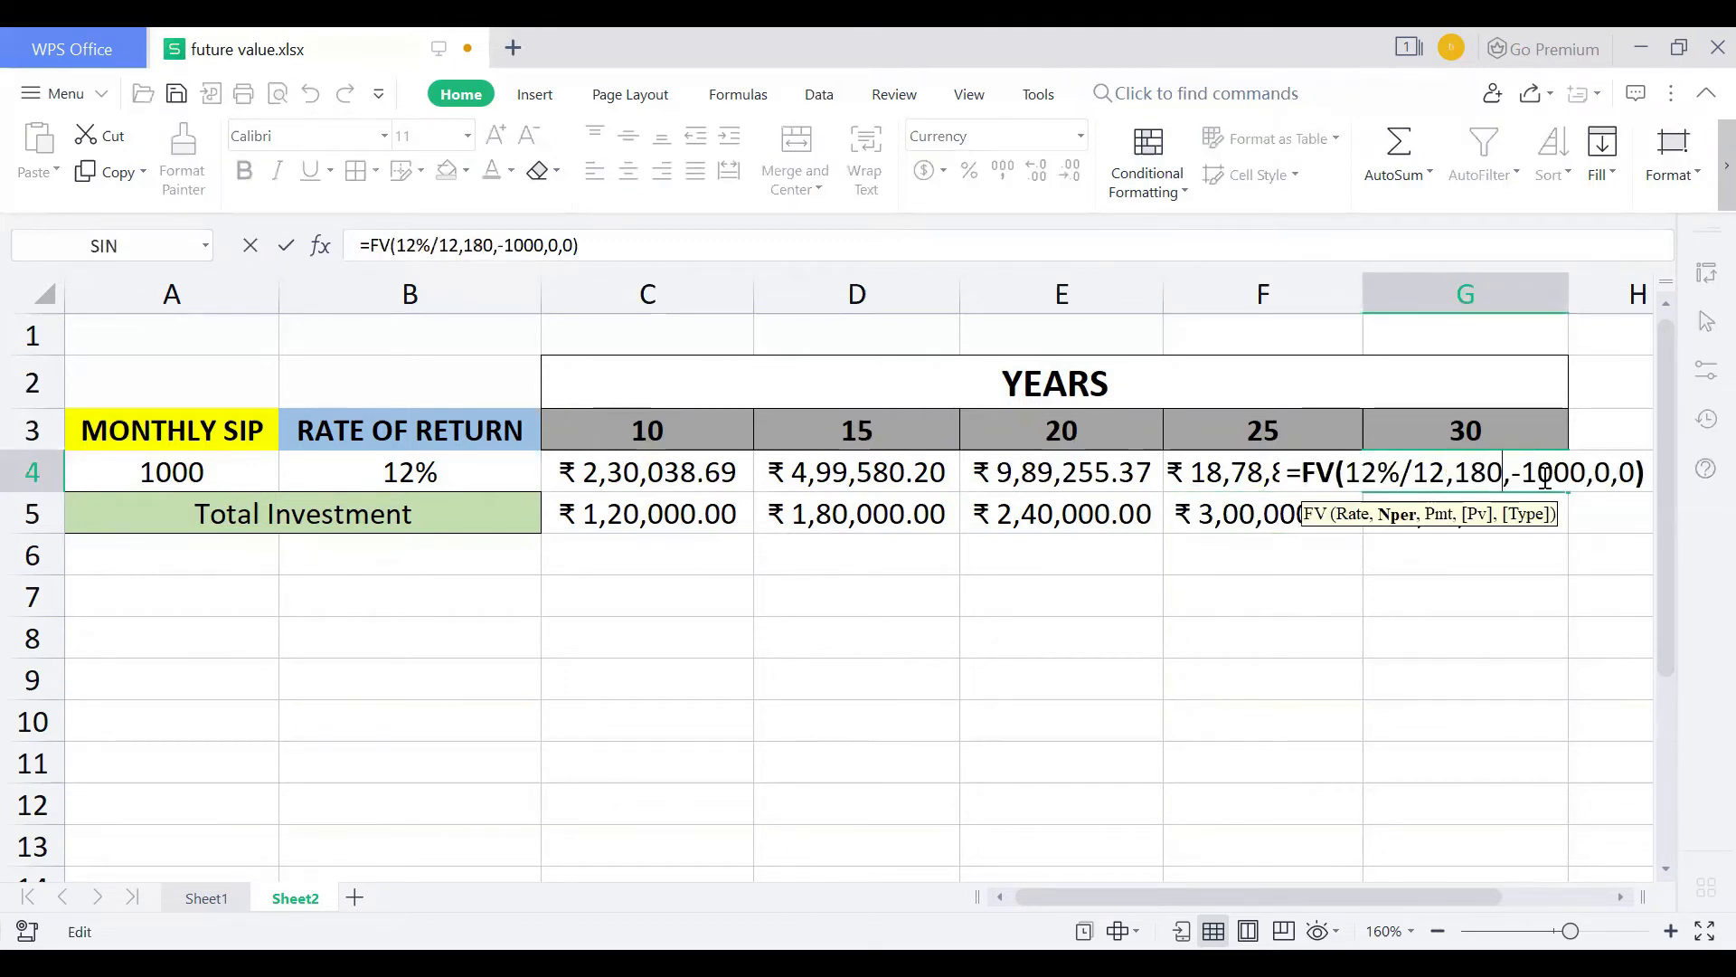
key("BackSpace")
key("BackSpace")
key("BackSpace")
type("360")
key("Return")
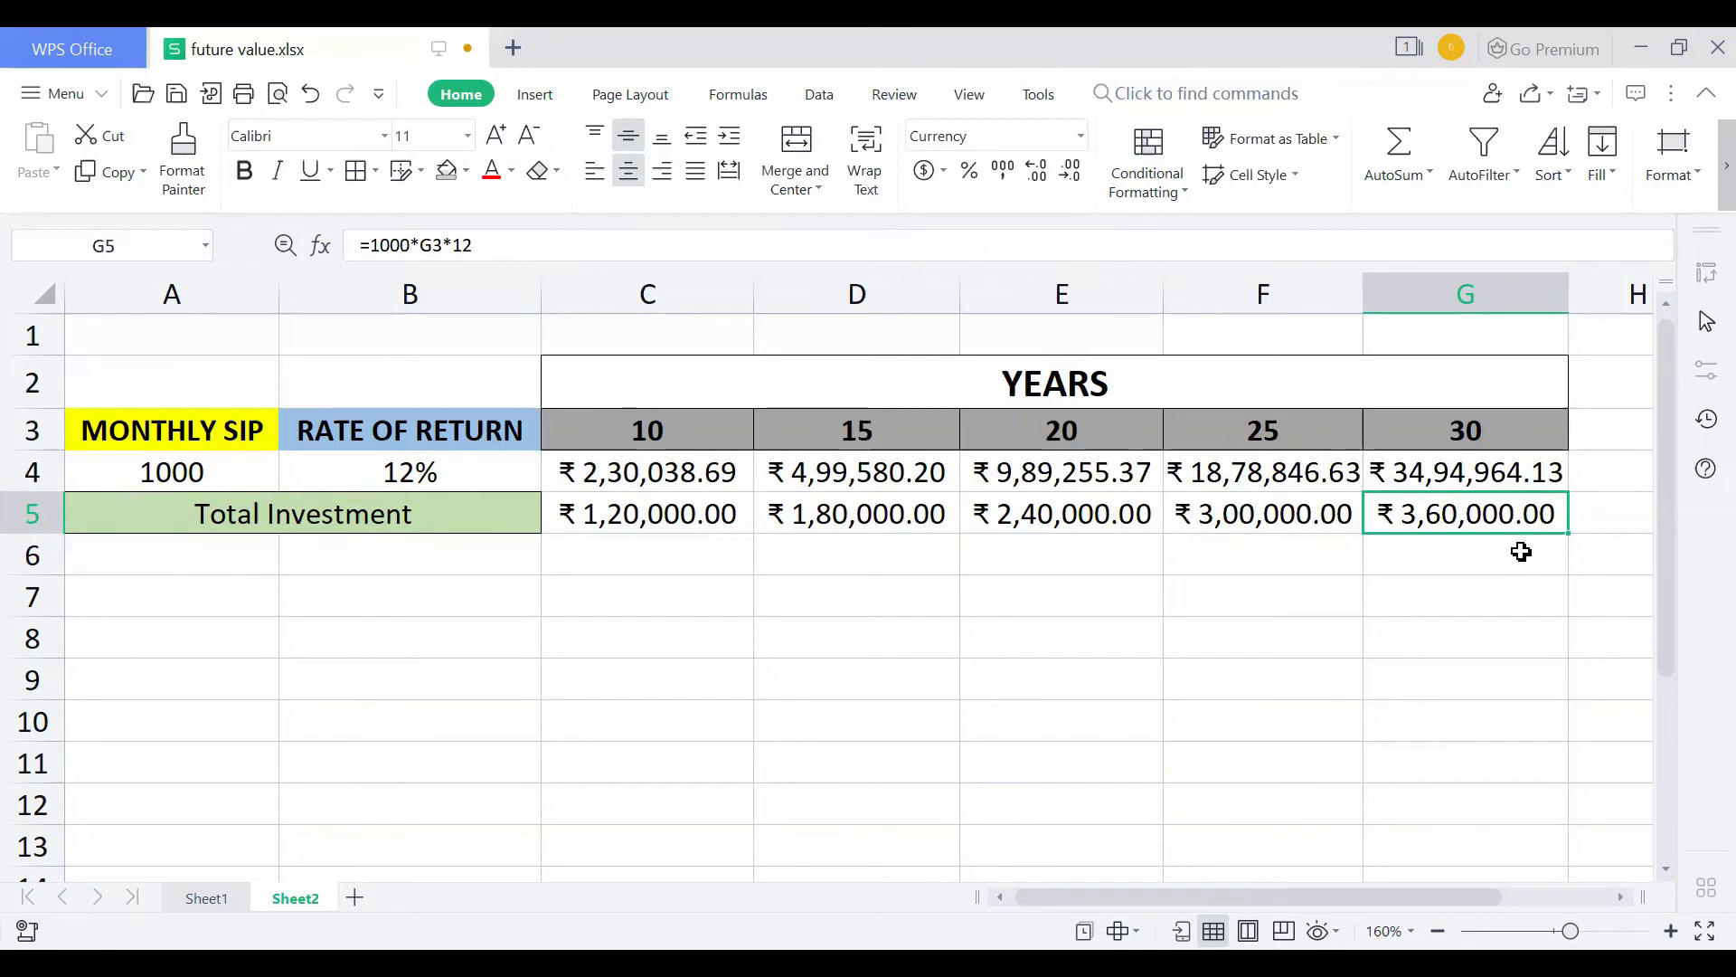
Step: Enter "power of compounding" in B8 and enlarge the font of A8:C8 to size 20
left_click(472, 642)
type("p")
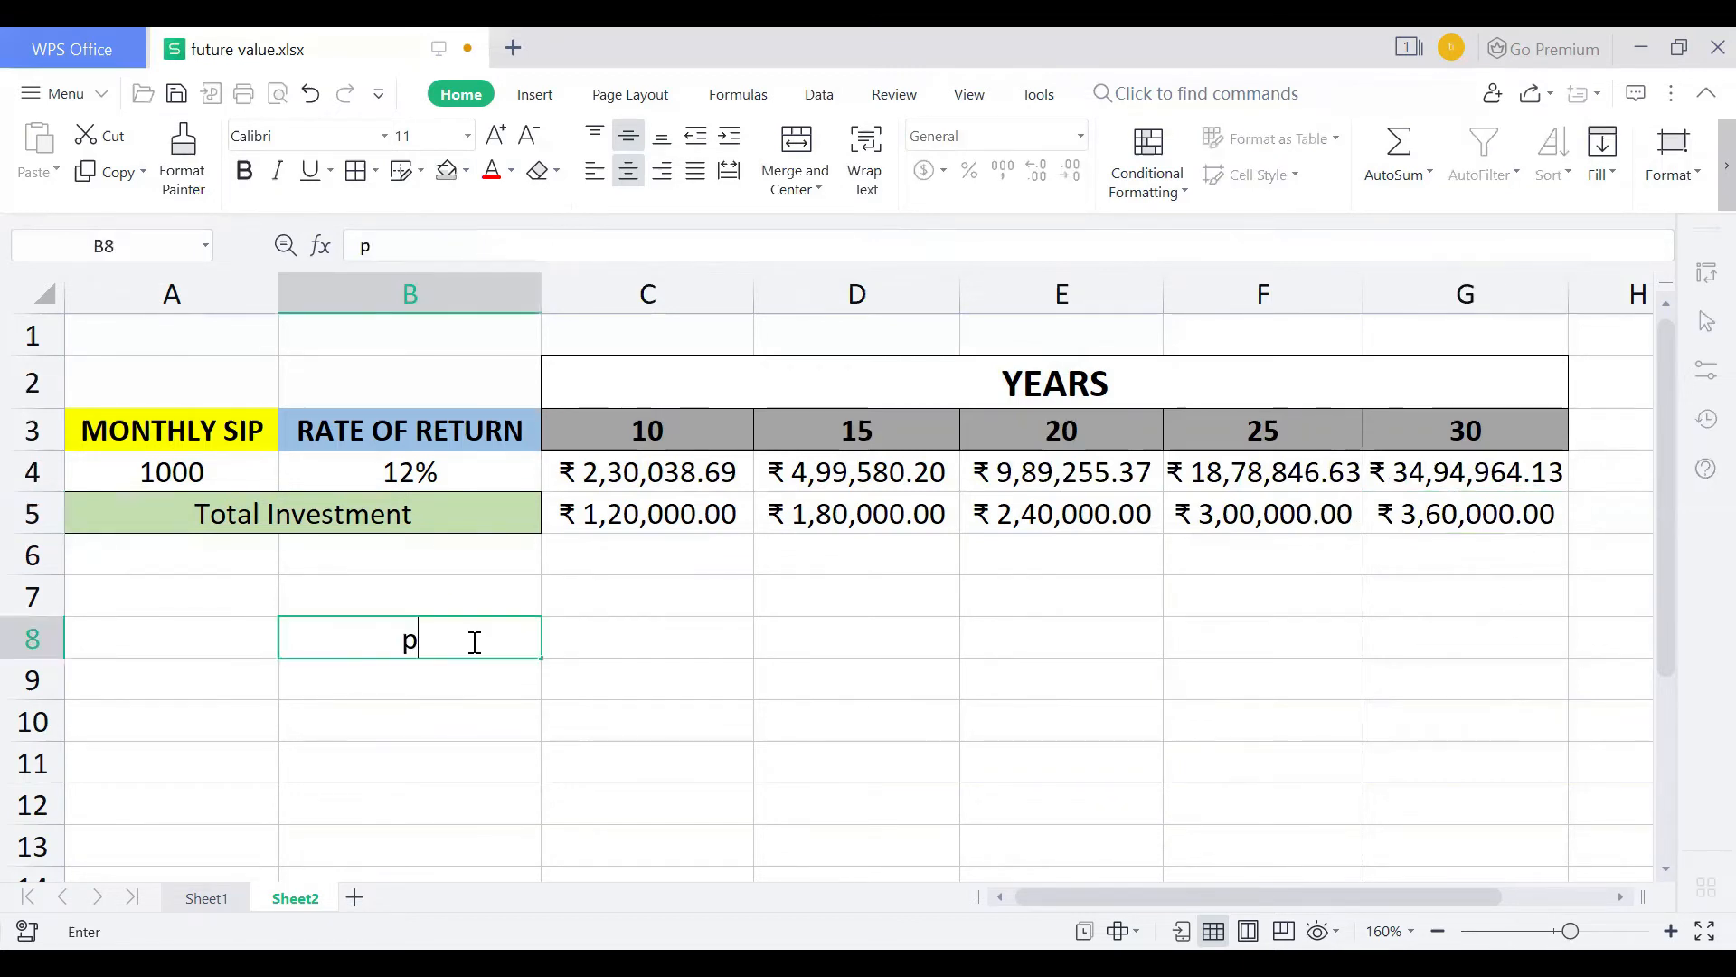
type("ower of compounding")
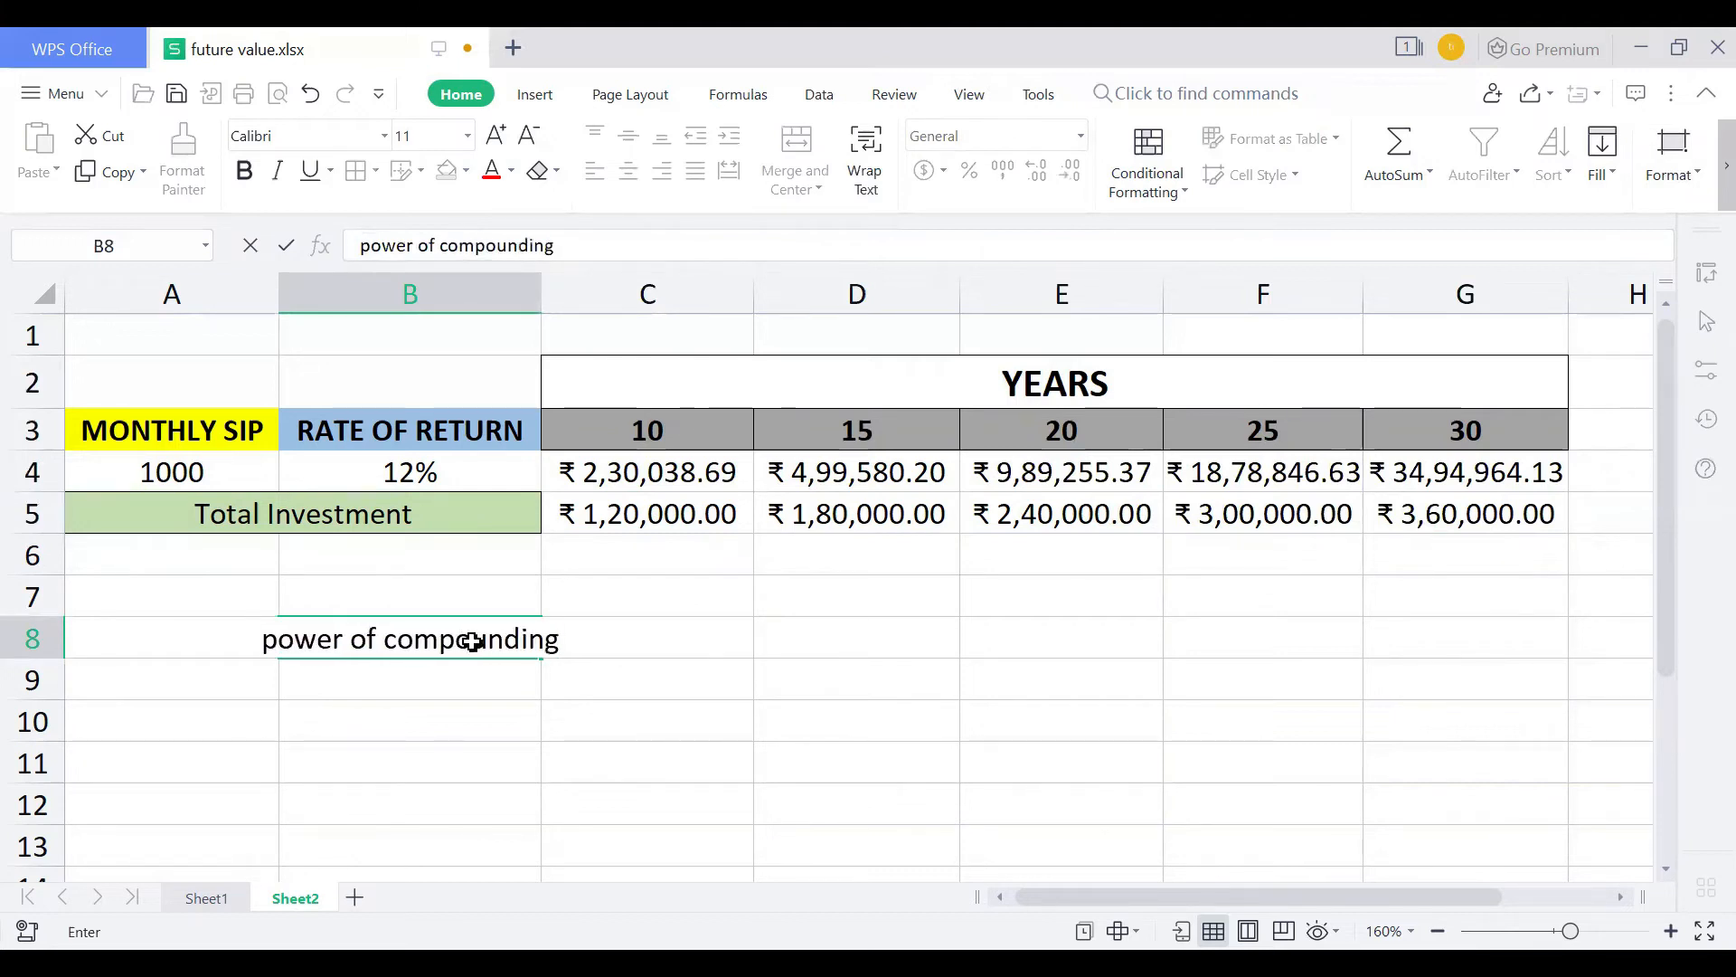
key("Return")
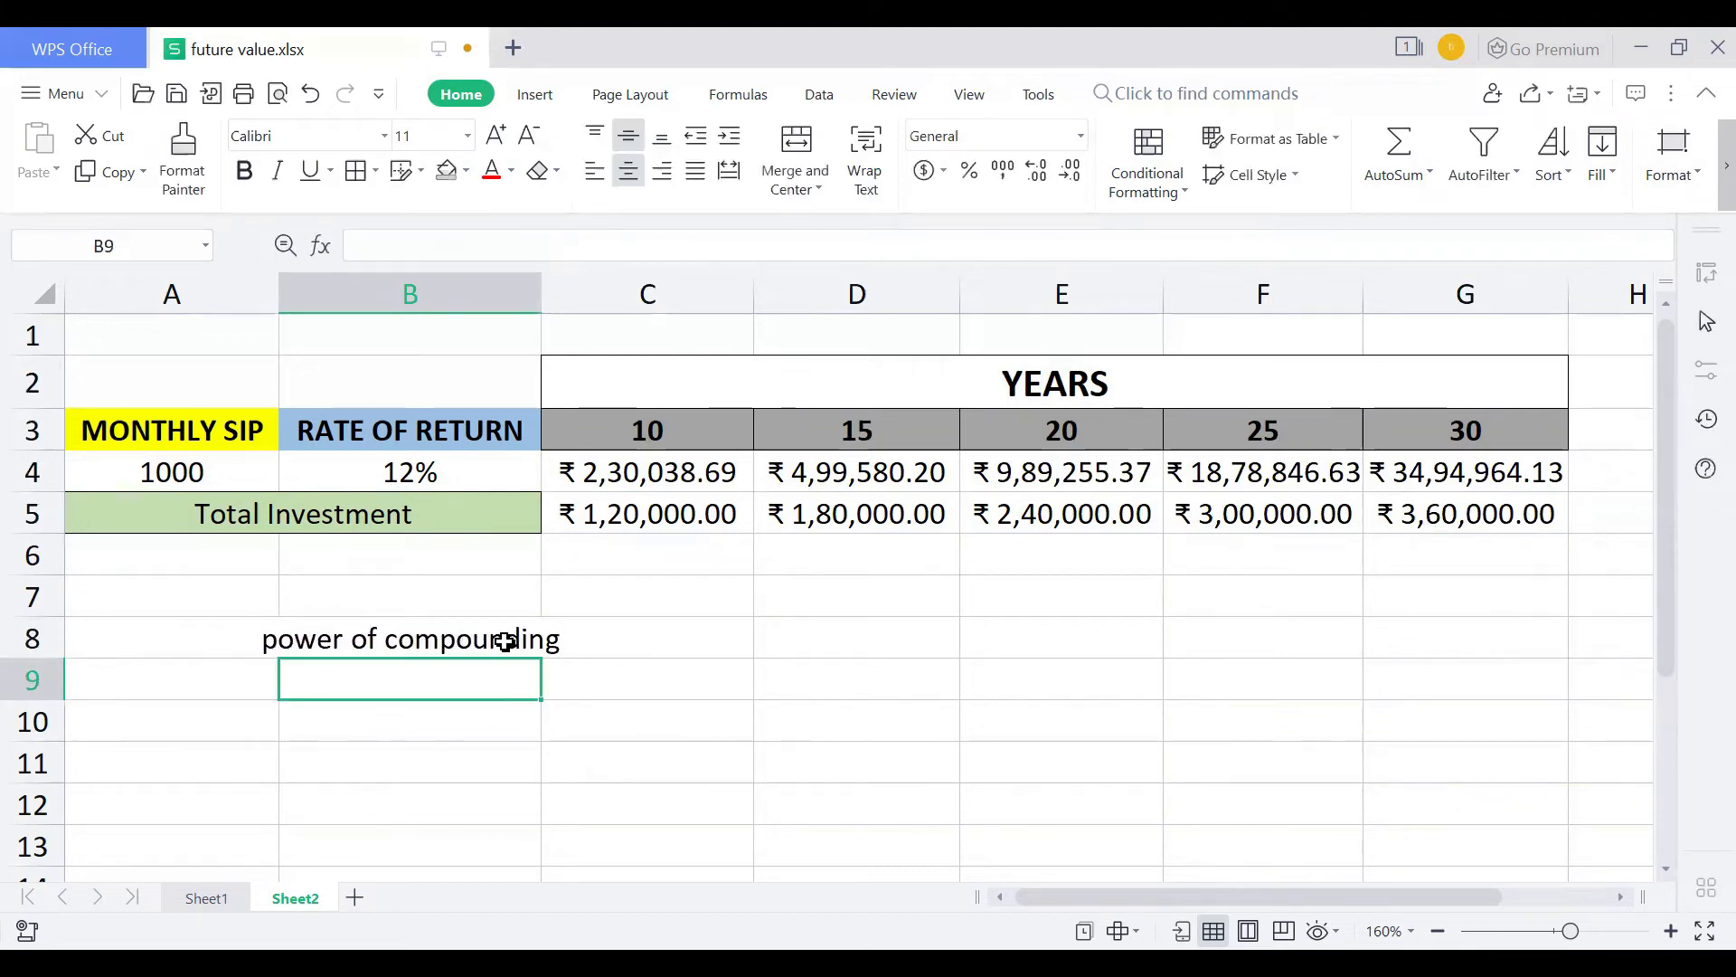
left_click_drag(244, 641, 574, 642)
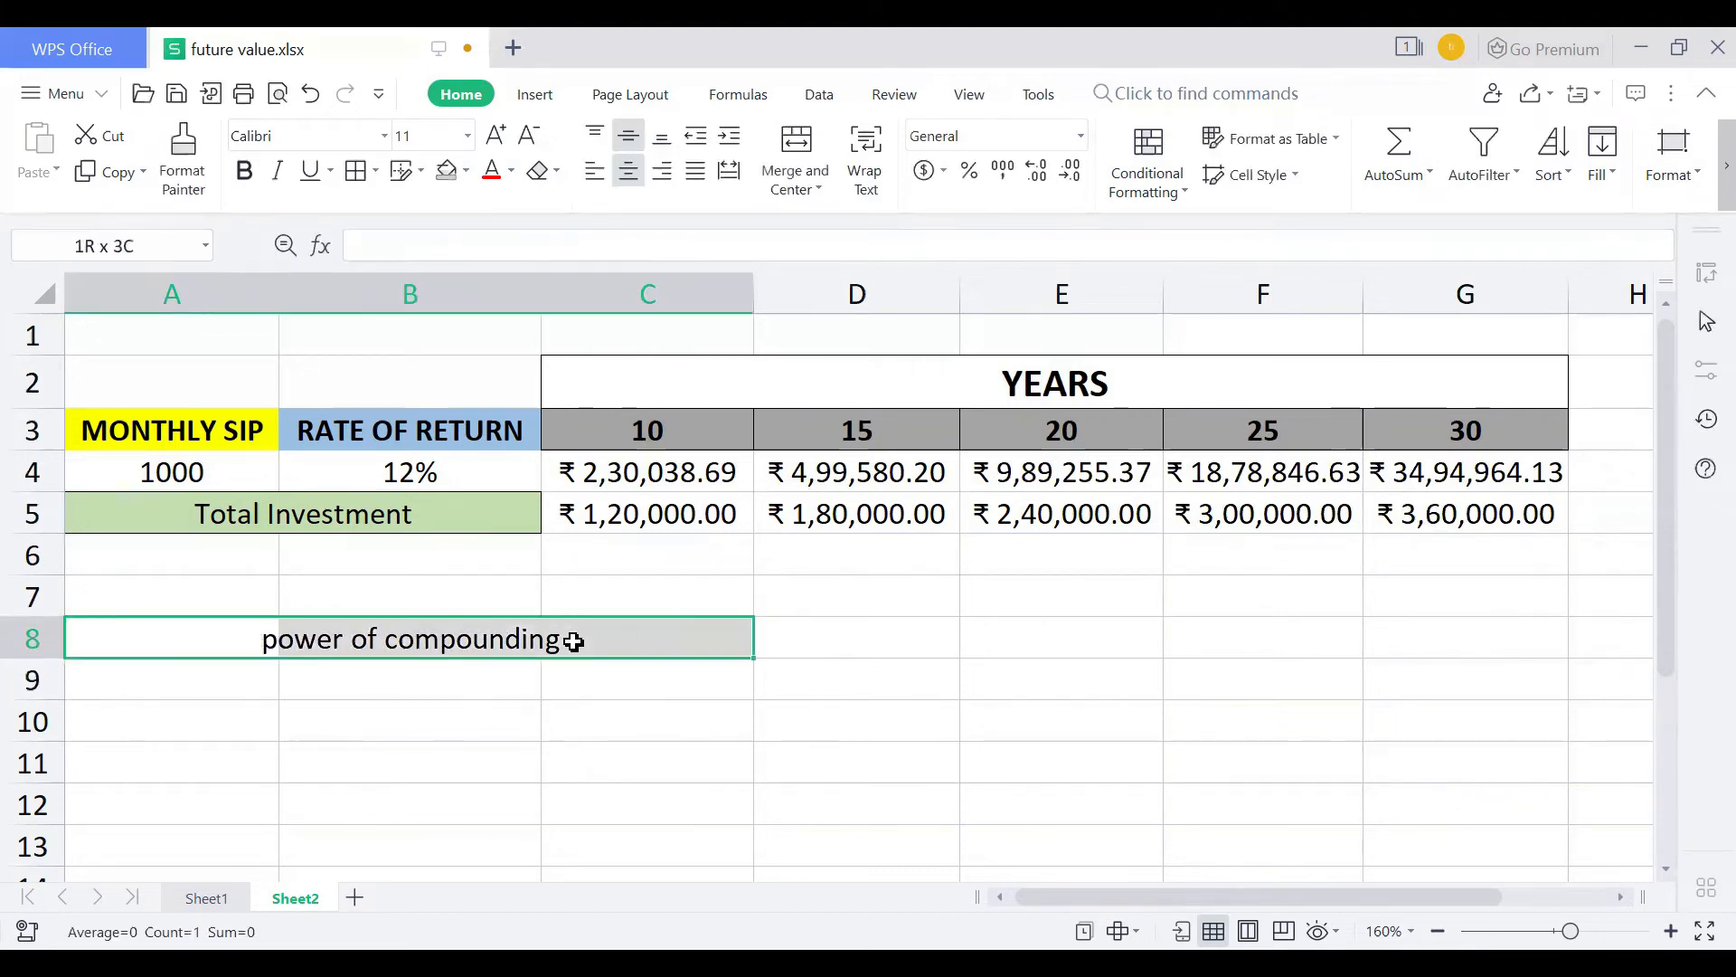
left_click(448, 222)
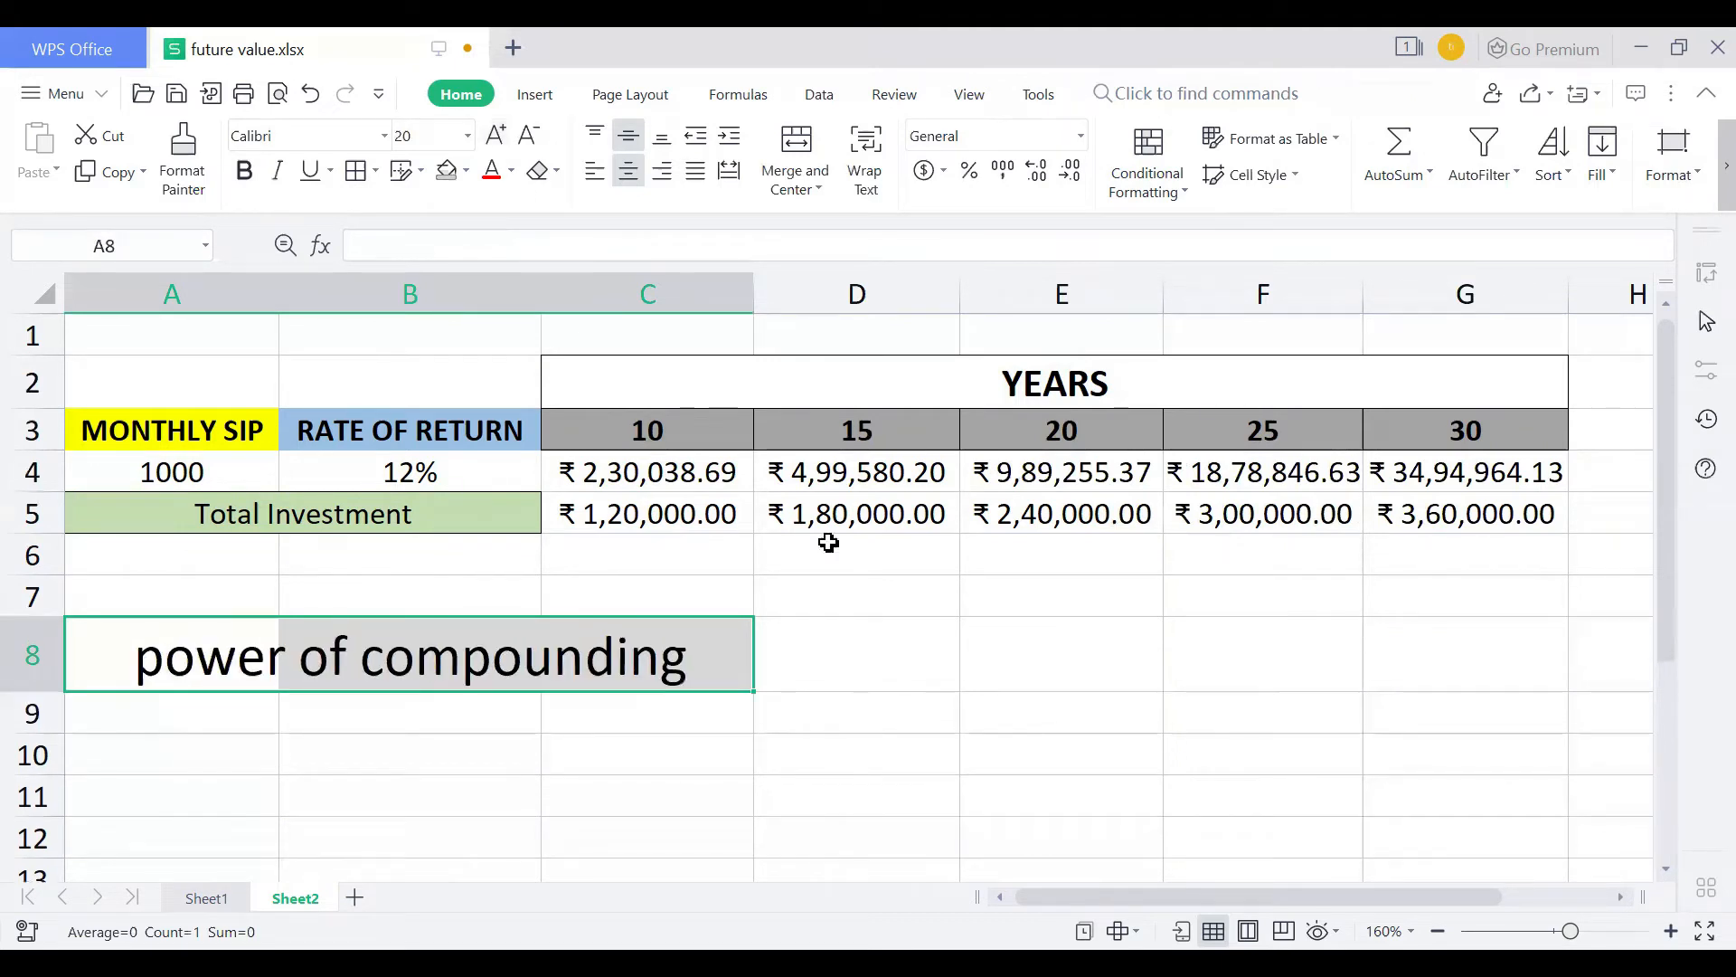
left_click(866, 654)
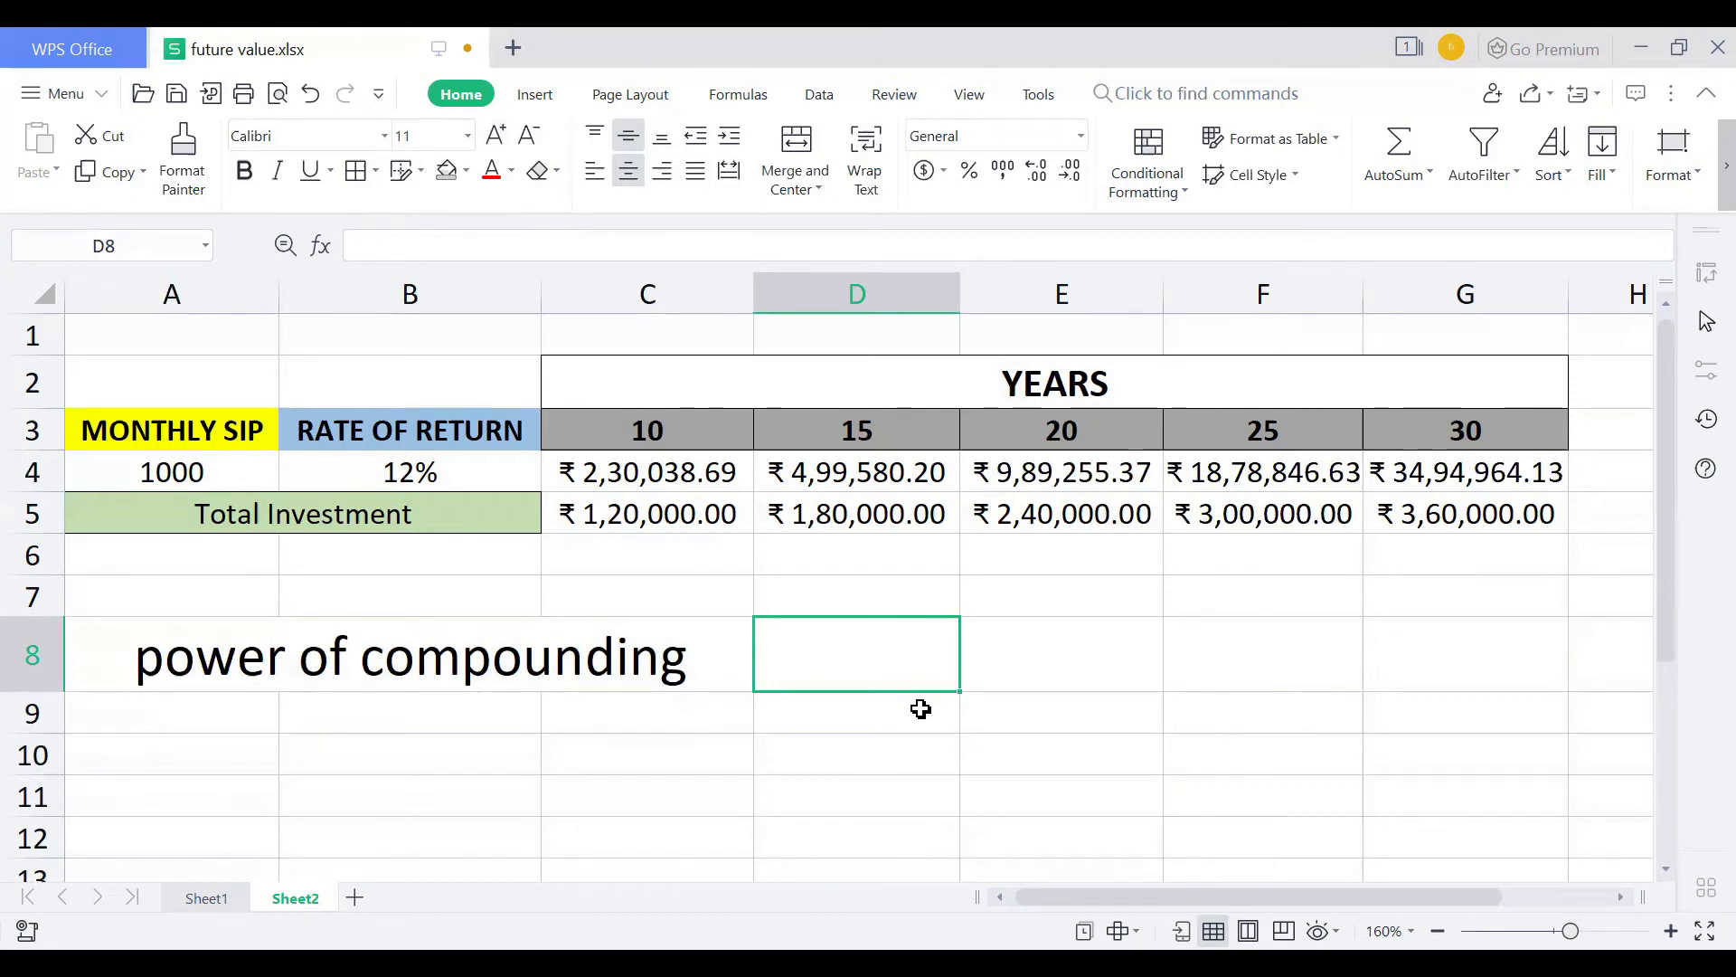
Step: List "1. consistent" in C9 and "2. long term" in C10 beneath the power of compounding heading
left_click(593, 718)
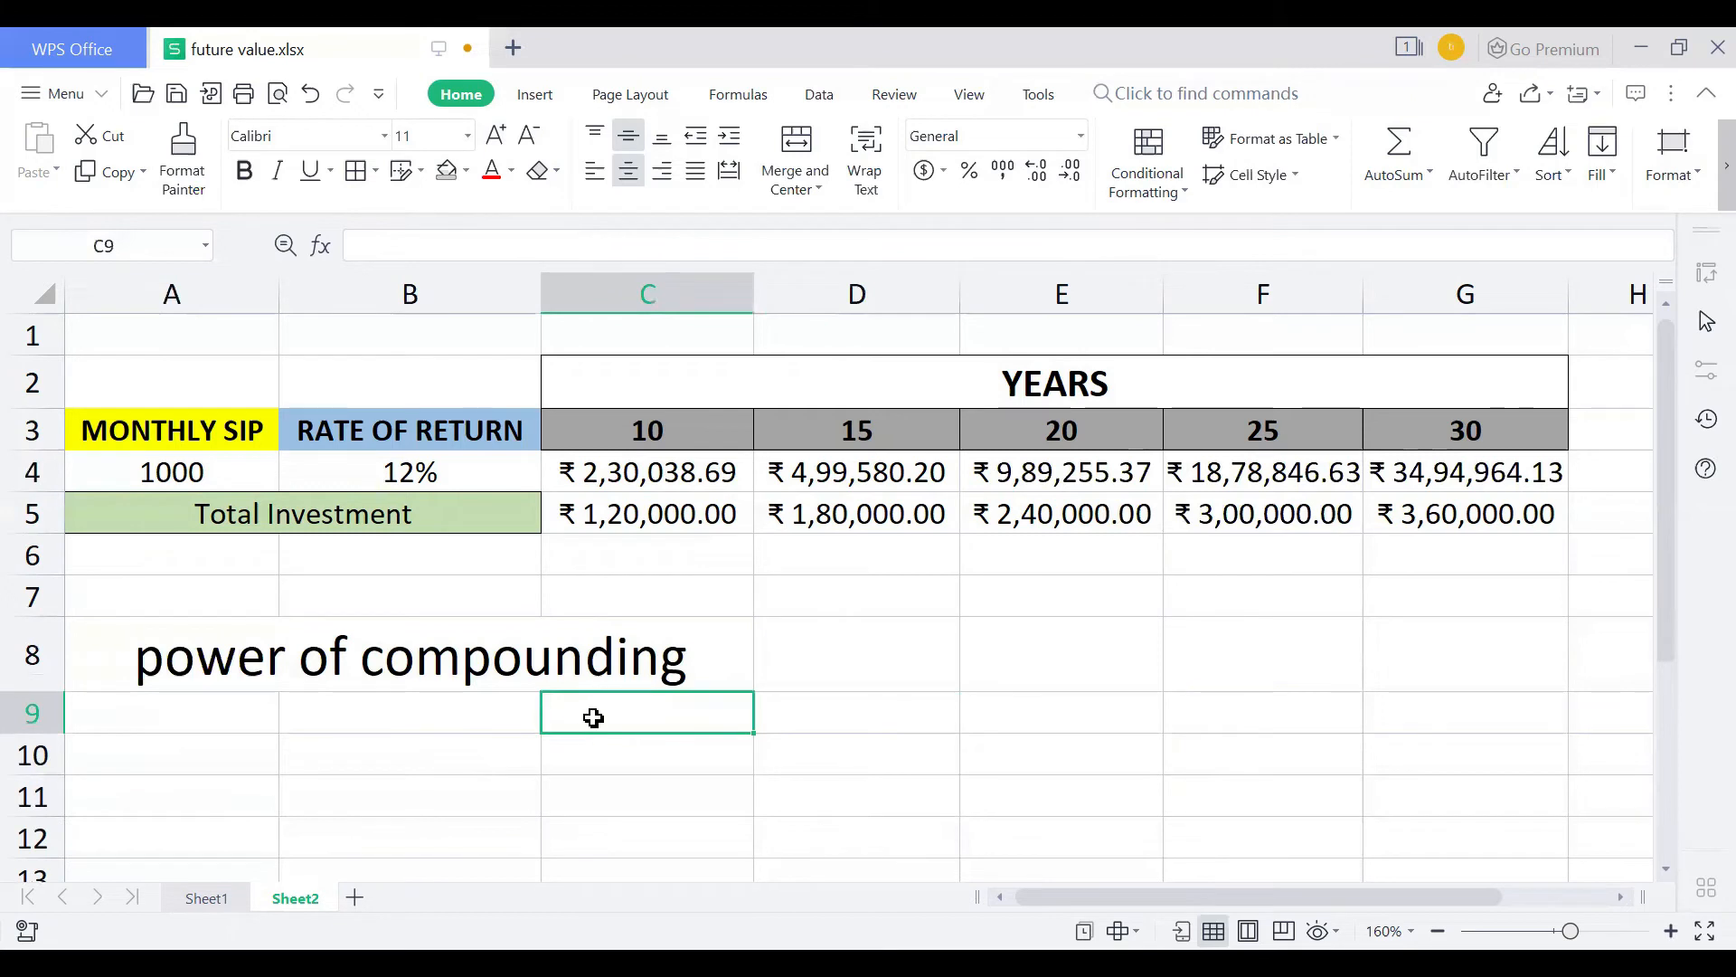
type("1")
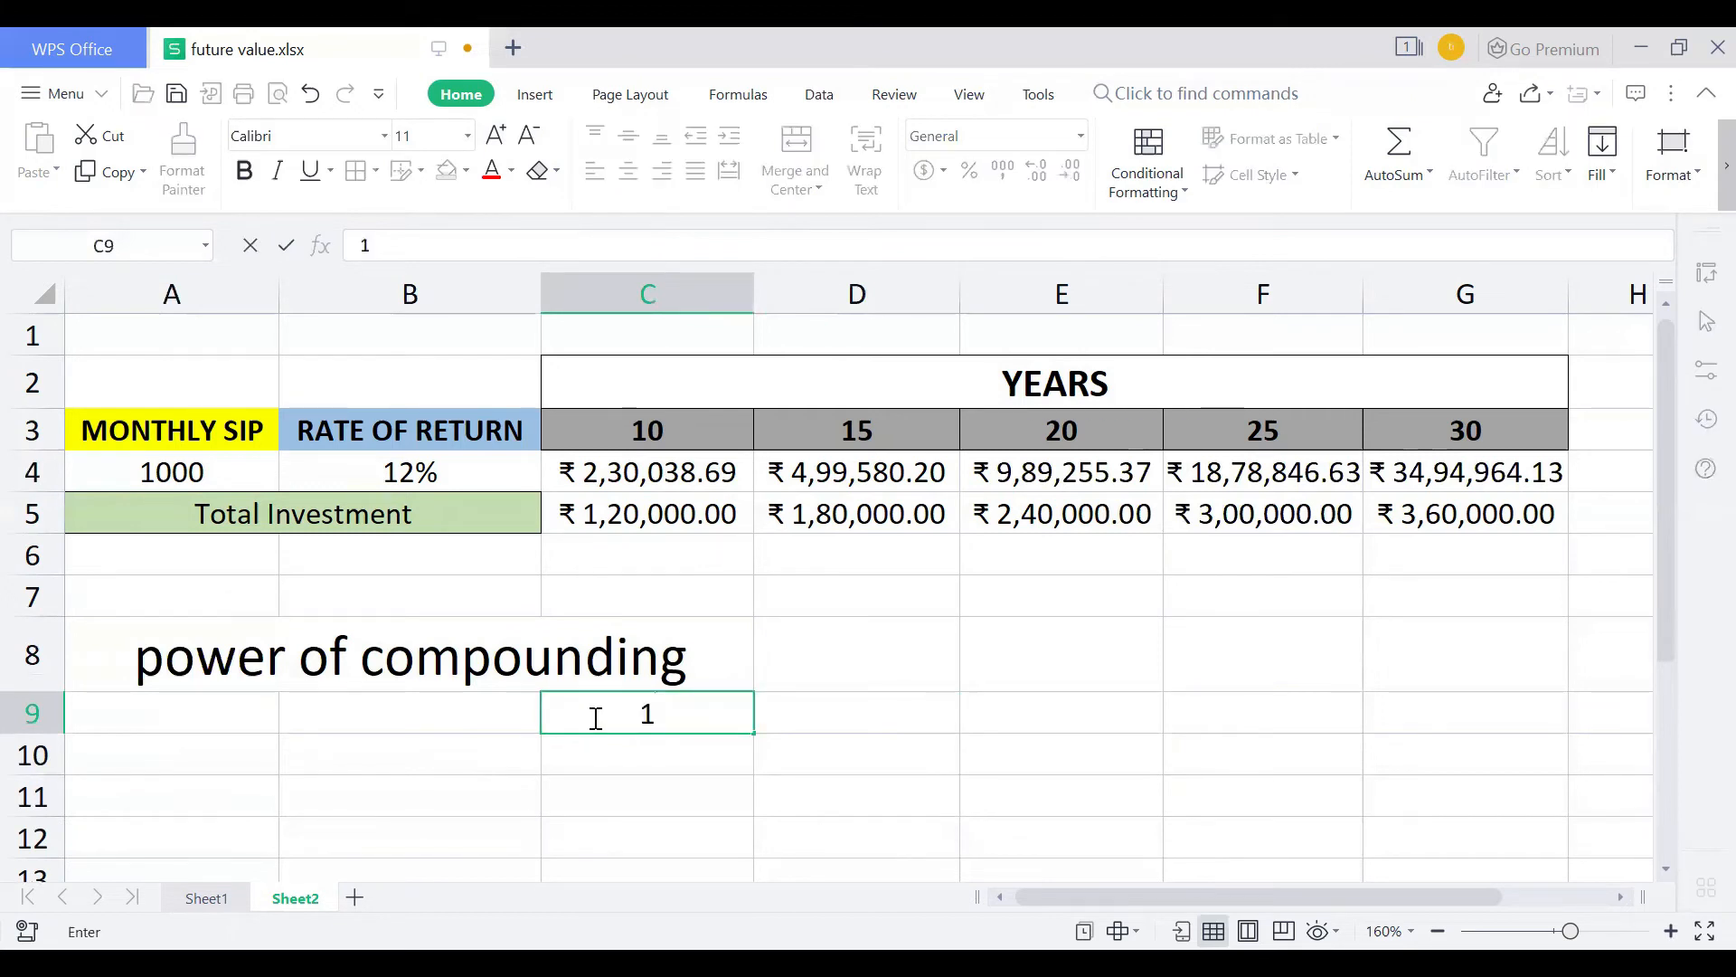
type(". consistent")
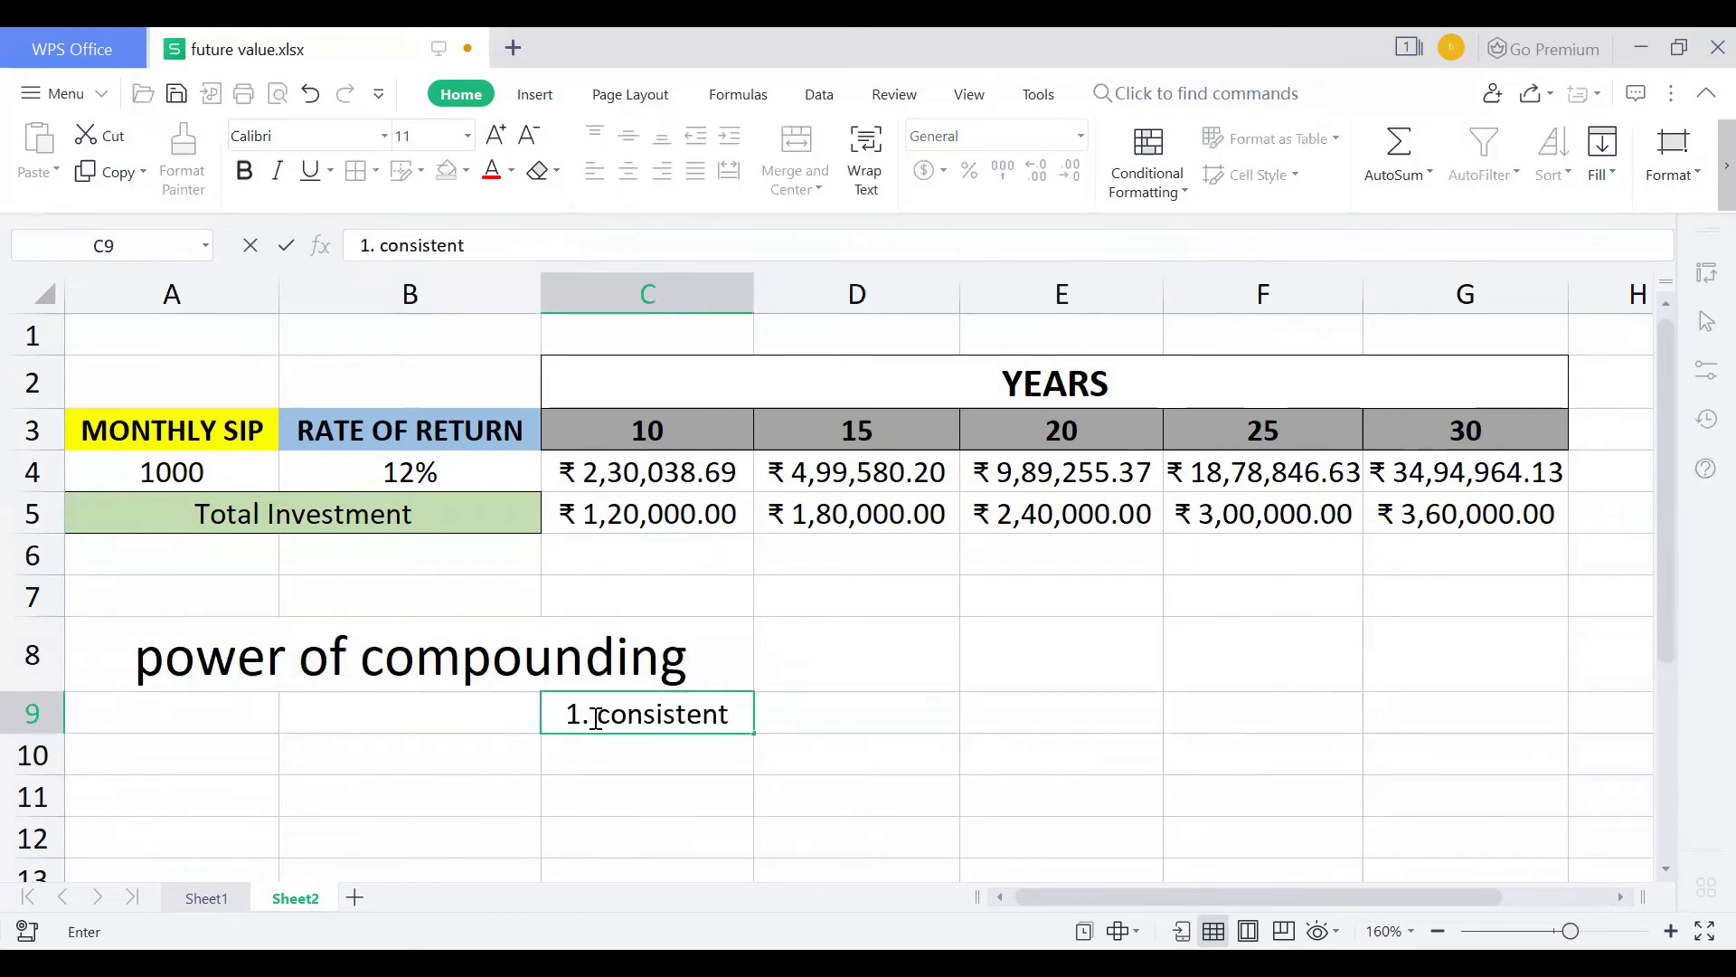
key("Return")
type("2.")
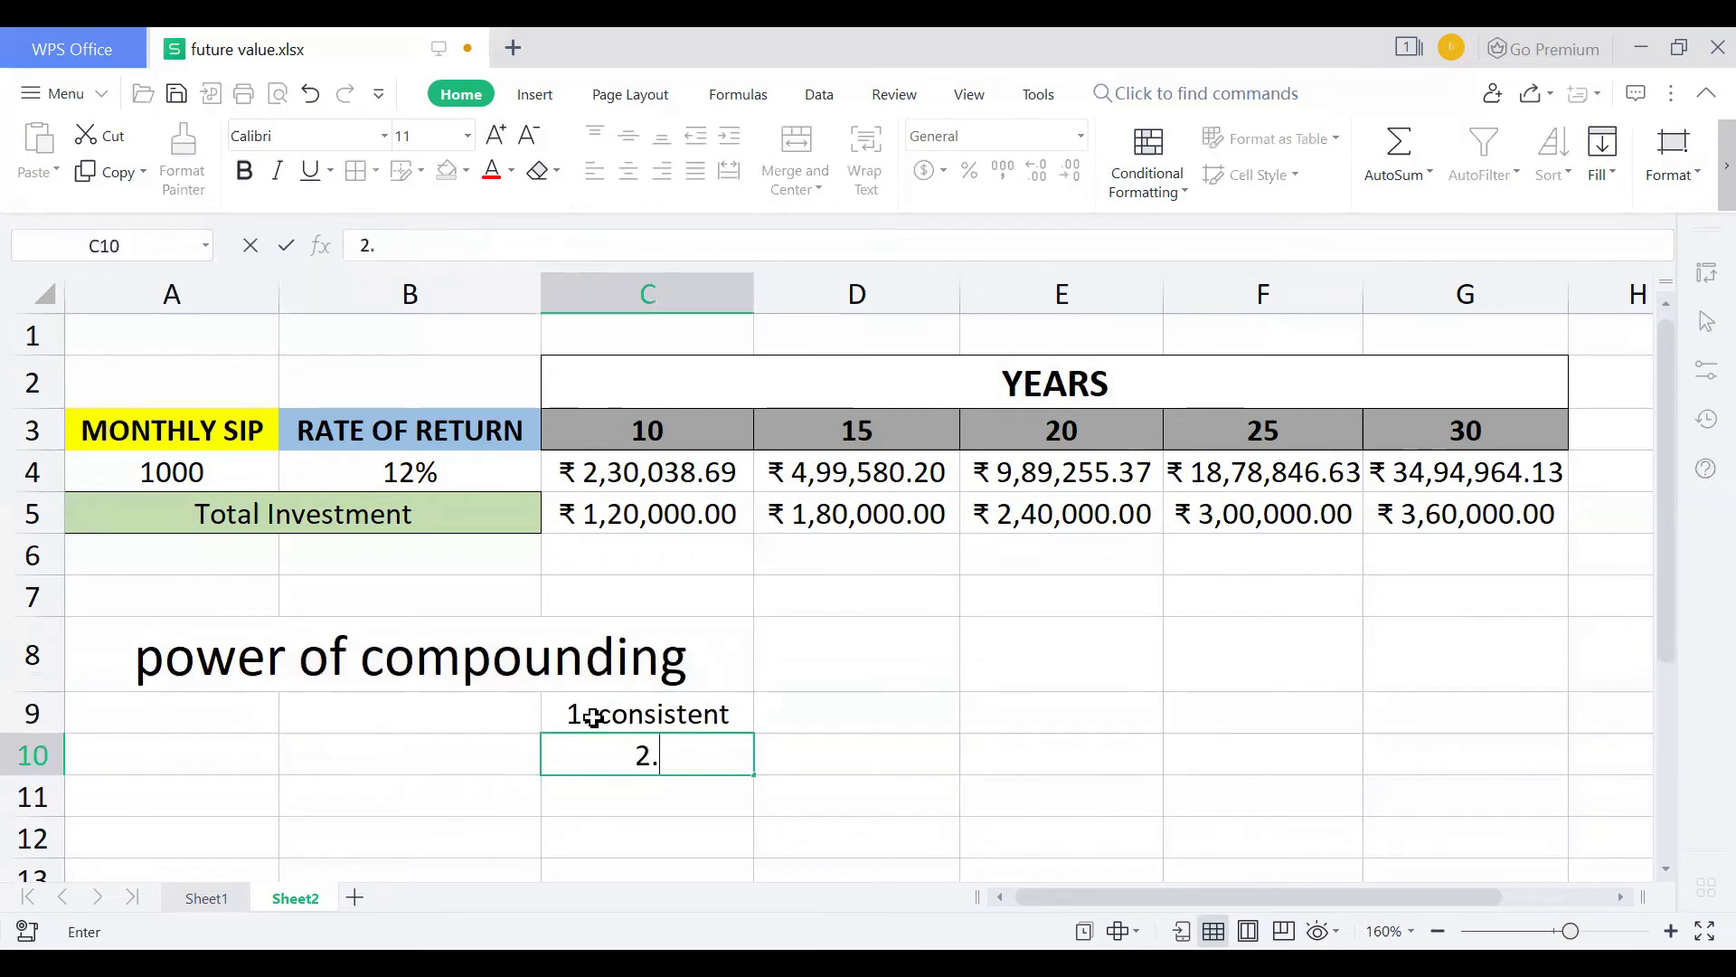
type(" long term")
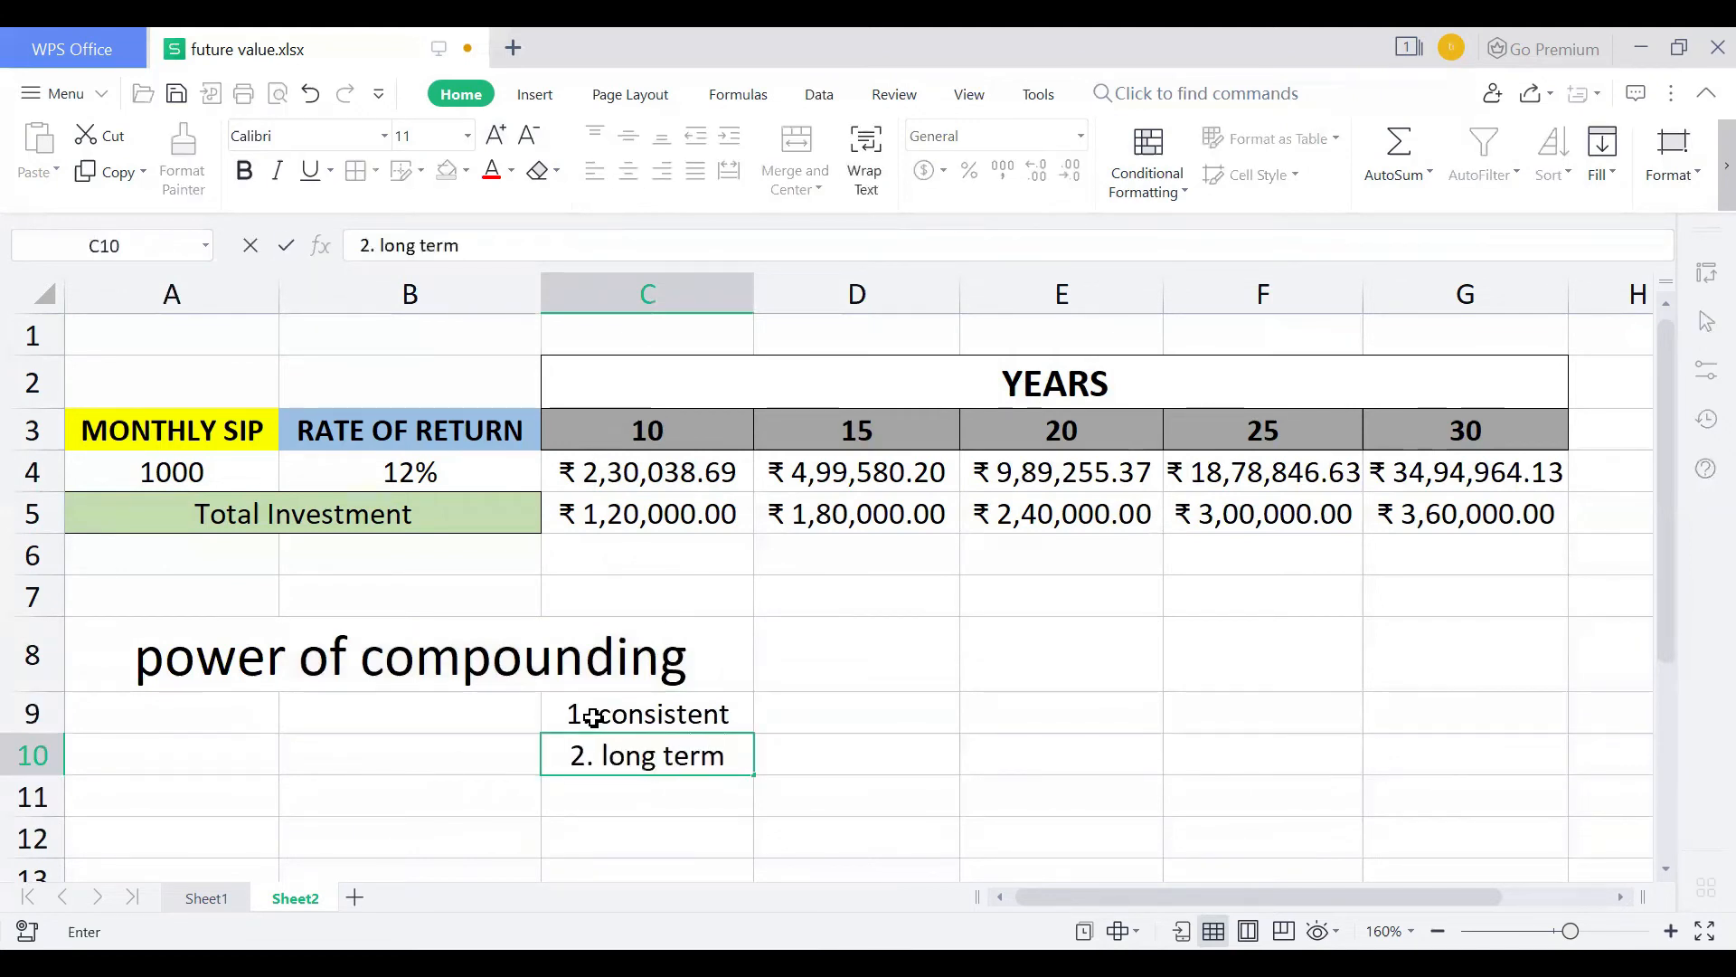
key("Return")
left_click(683, 757)
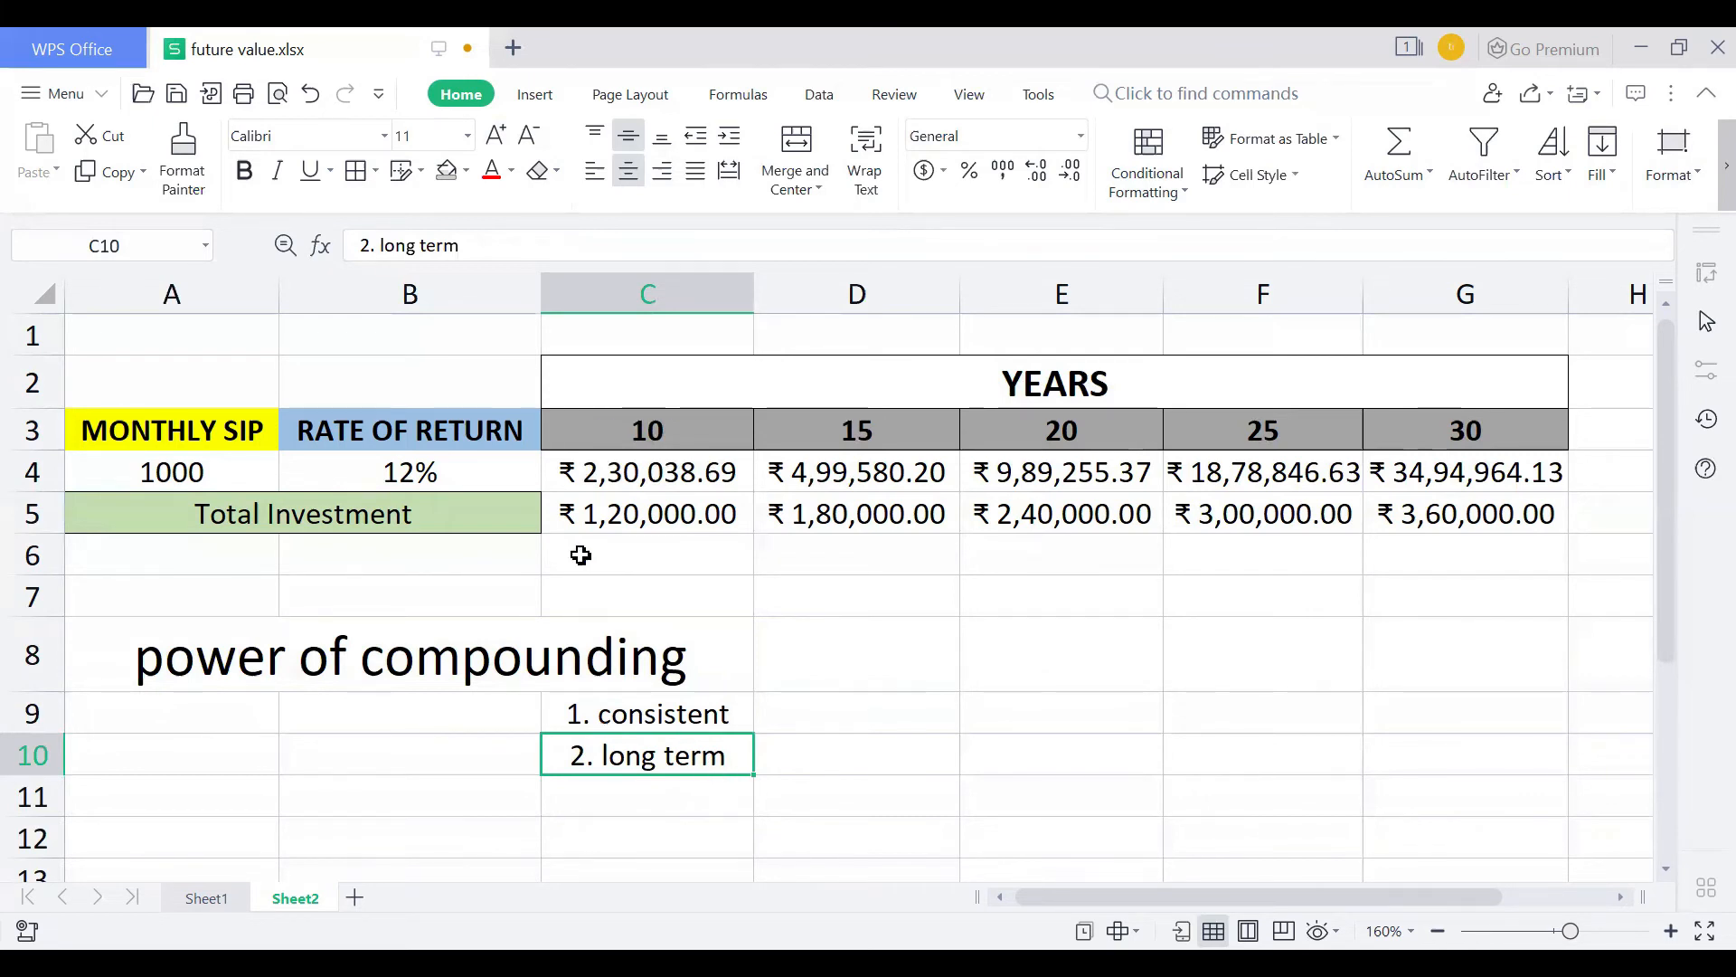
Step: Change the monthly SIP amount in A4 to 2000
left_click(633, 503)
left_click(228, 483)
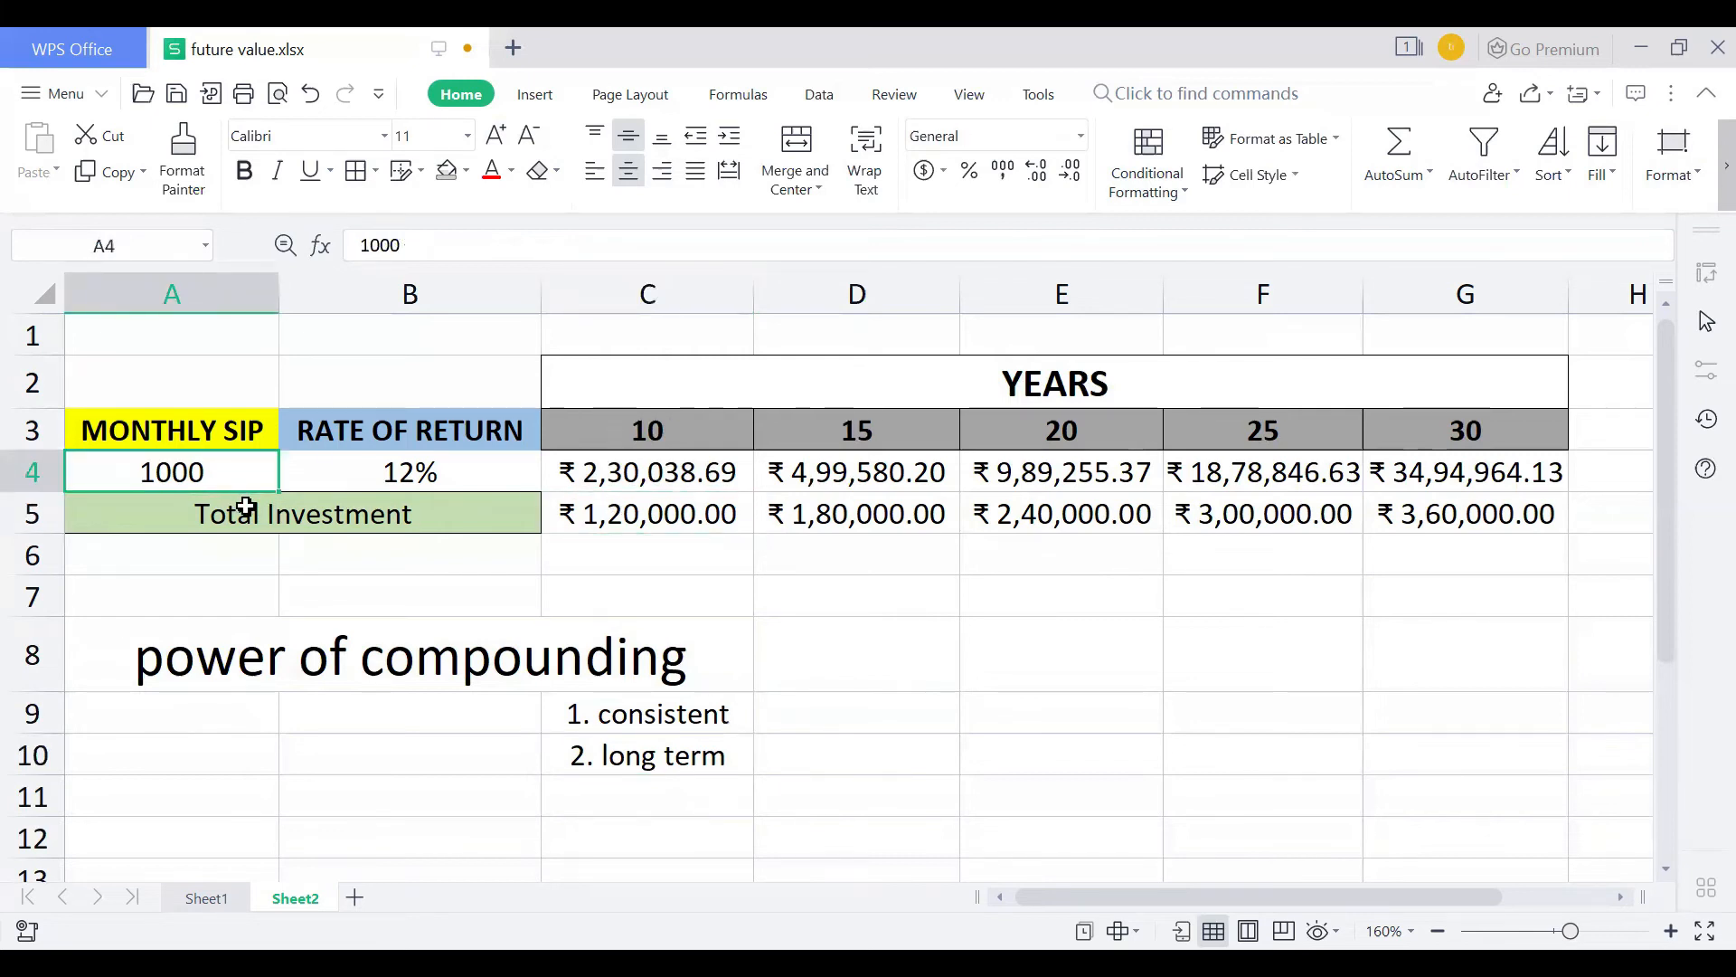
double_click(149, 470)
key("BackSpace")
type("2")
key("Return")
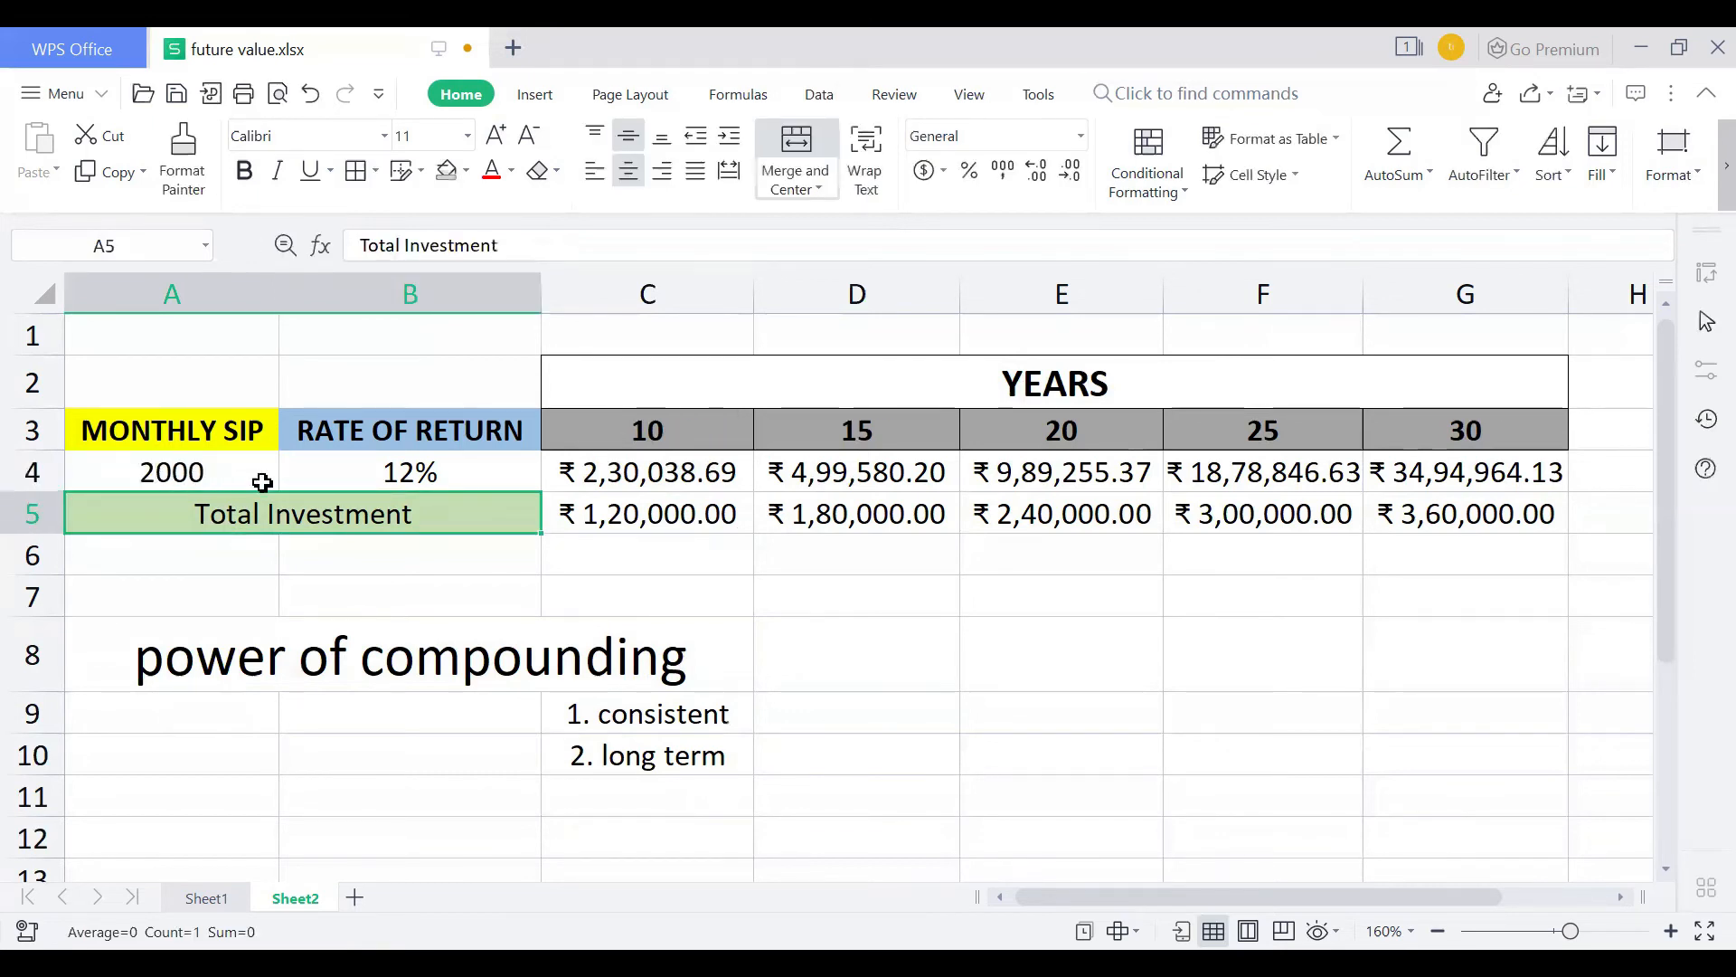
Step: Set the payment in C4's 10-year future value formula to -2000
double_click(678, 472)
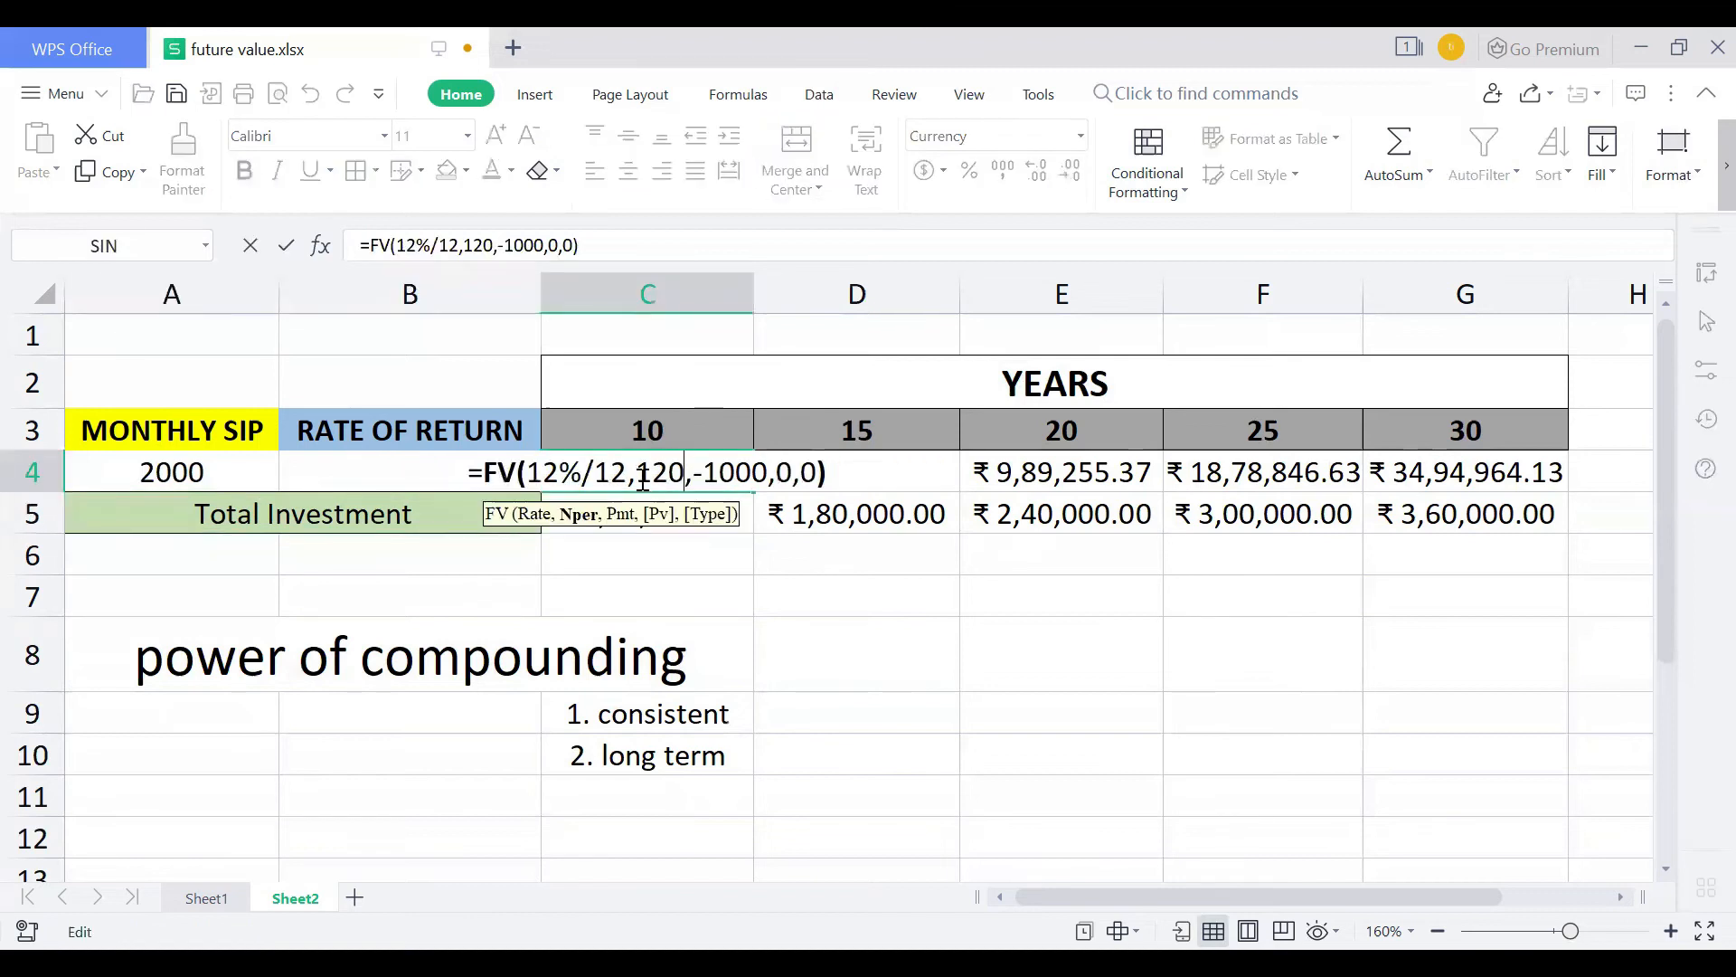
left_click(728, 474)
key("Return")
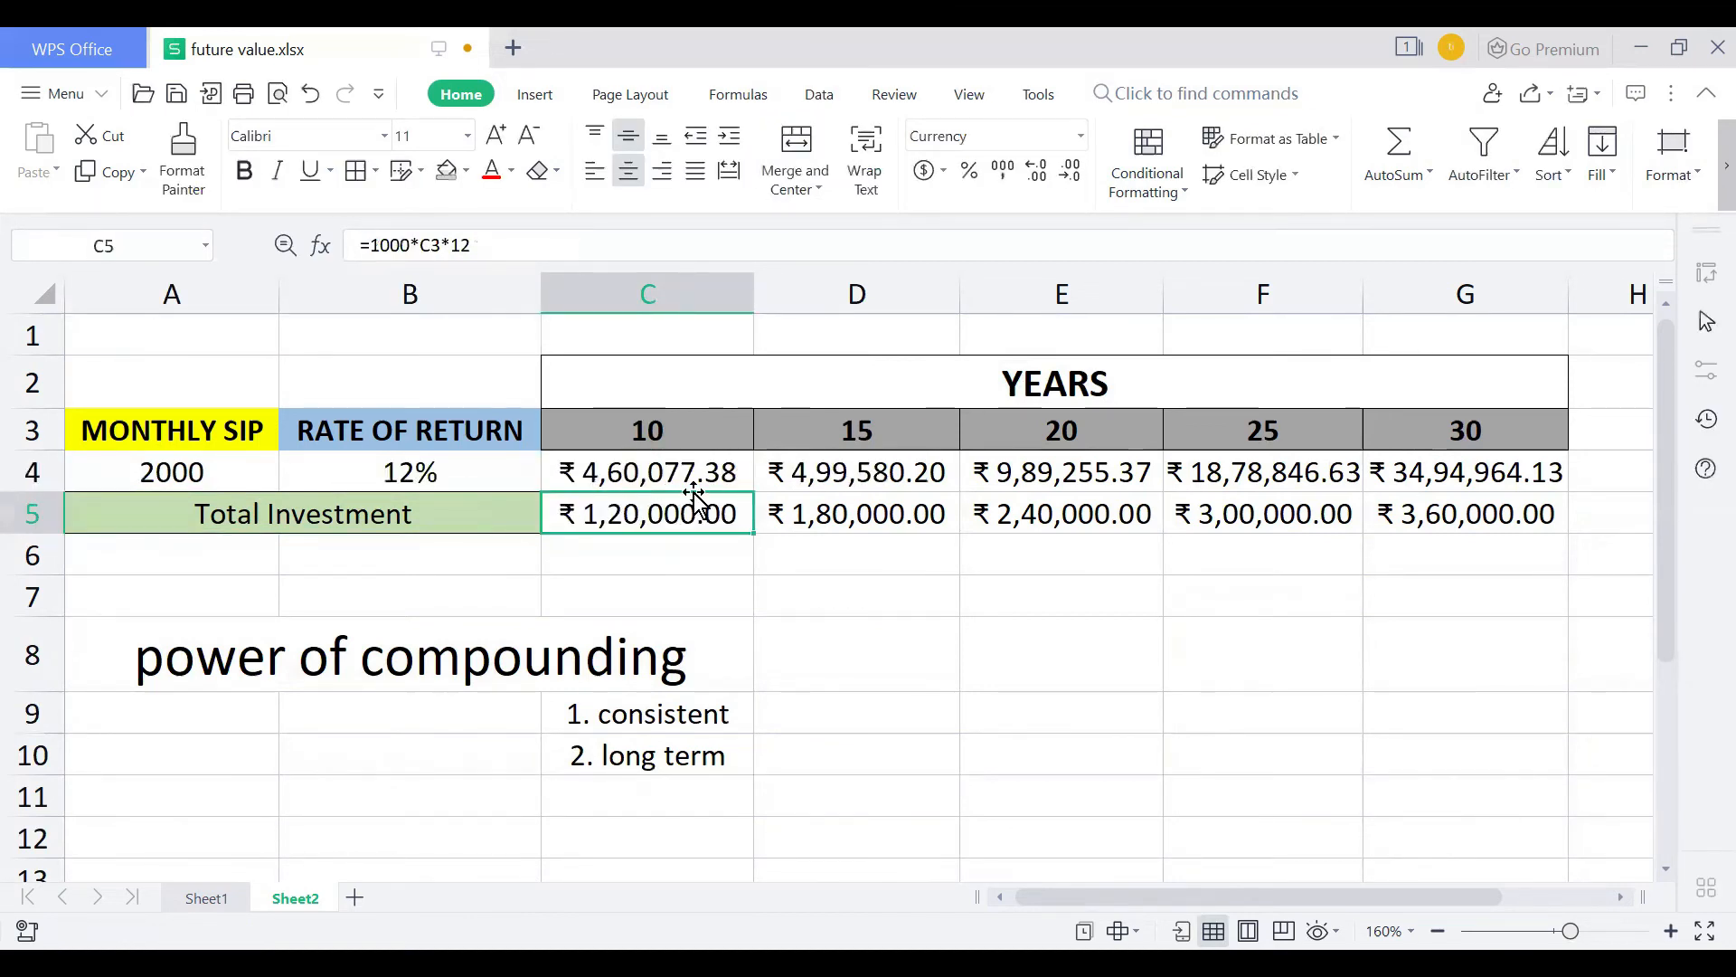
Step: Change the total investment formula in C5 to =2000*C3*12 and fill it across to G5
double_click(601, 512)
left_click(581, 514)
key("BackSpace")
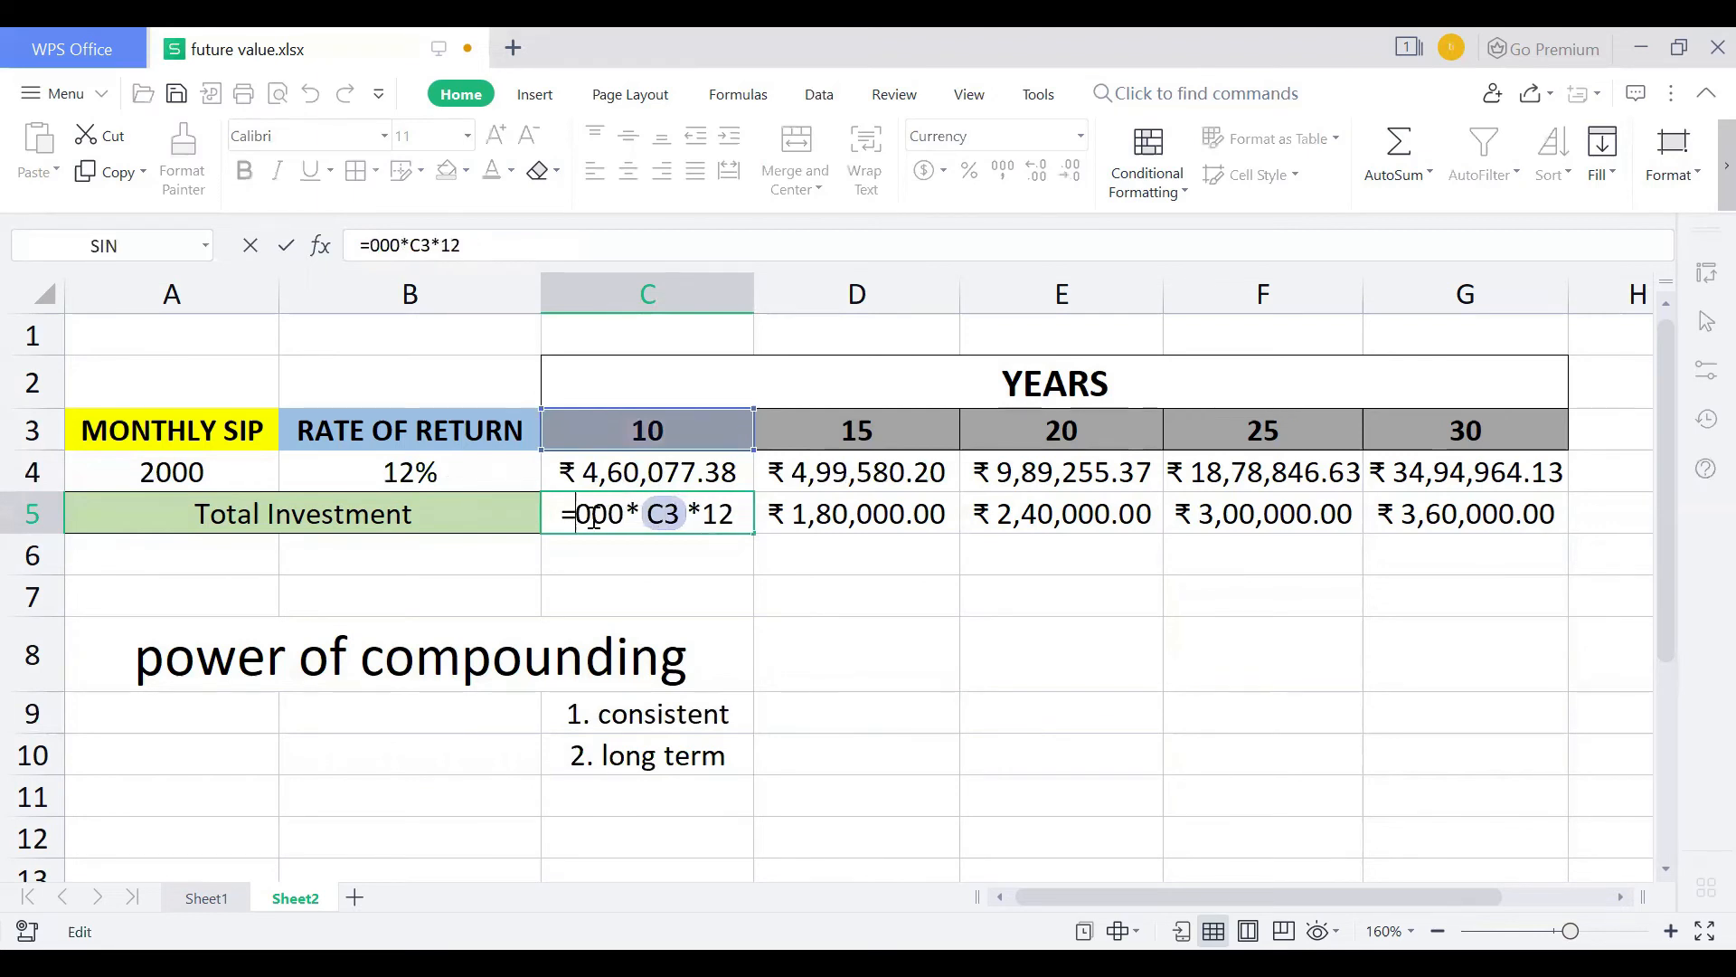
type("2")
key("Return")
left_click(719, 513)
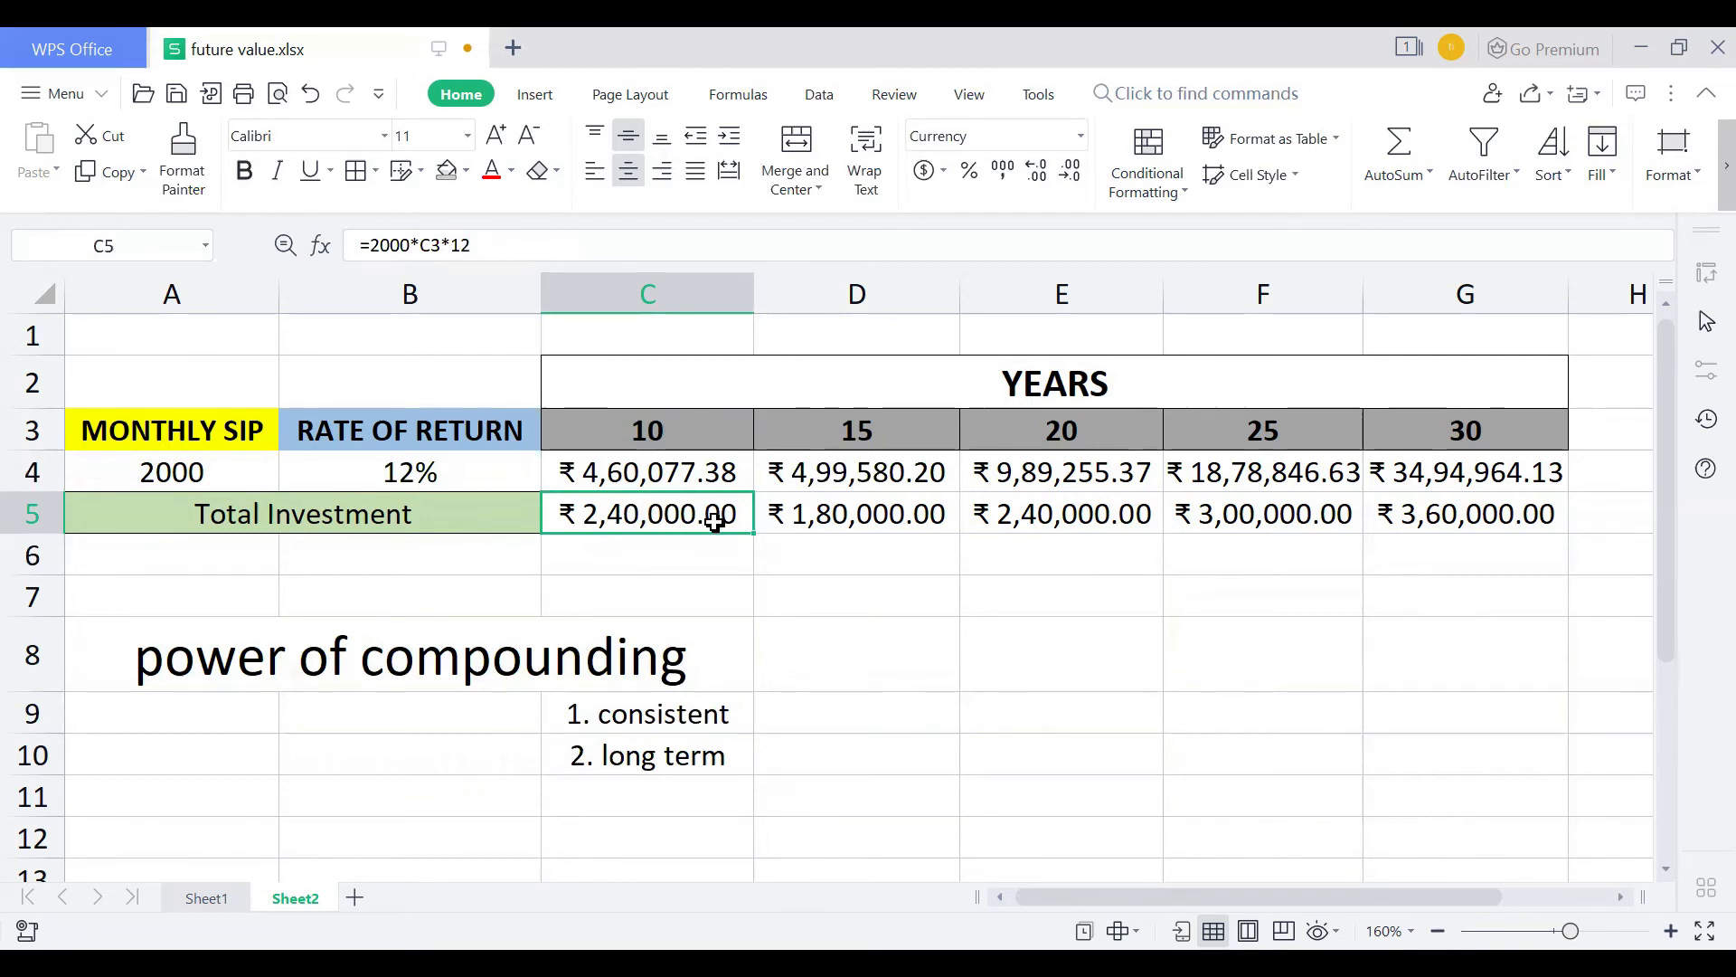
left_click_drag(754, 532, 1494, 514)
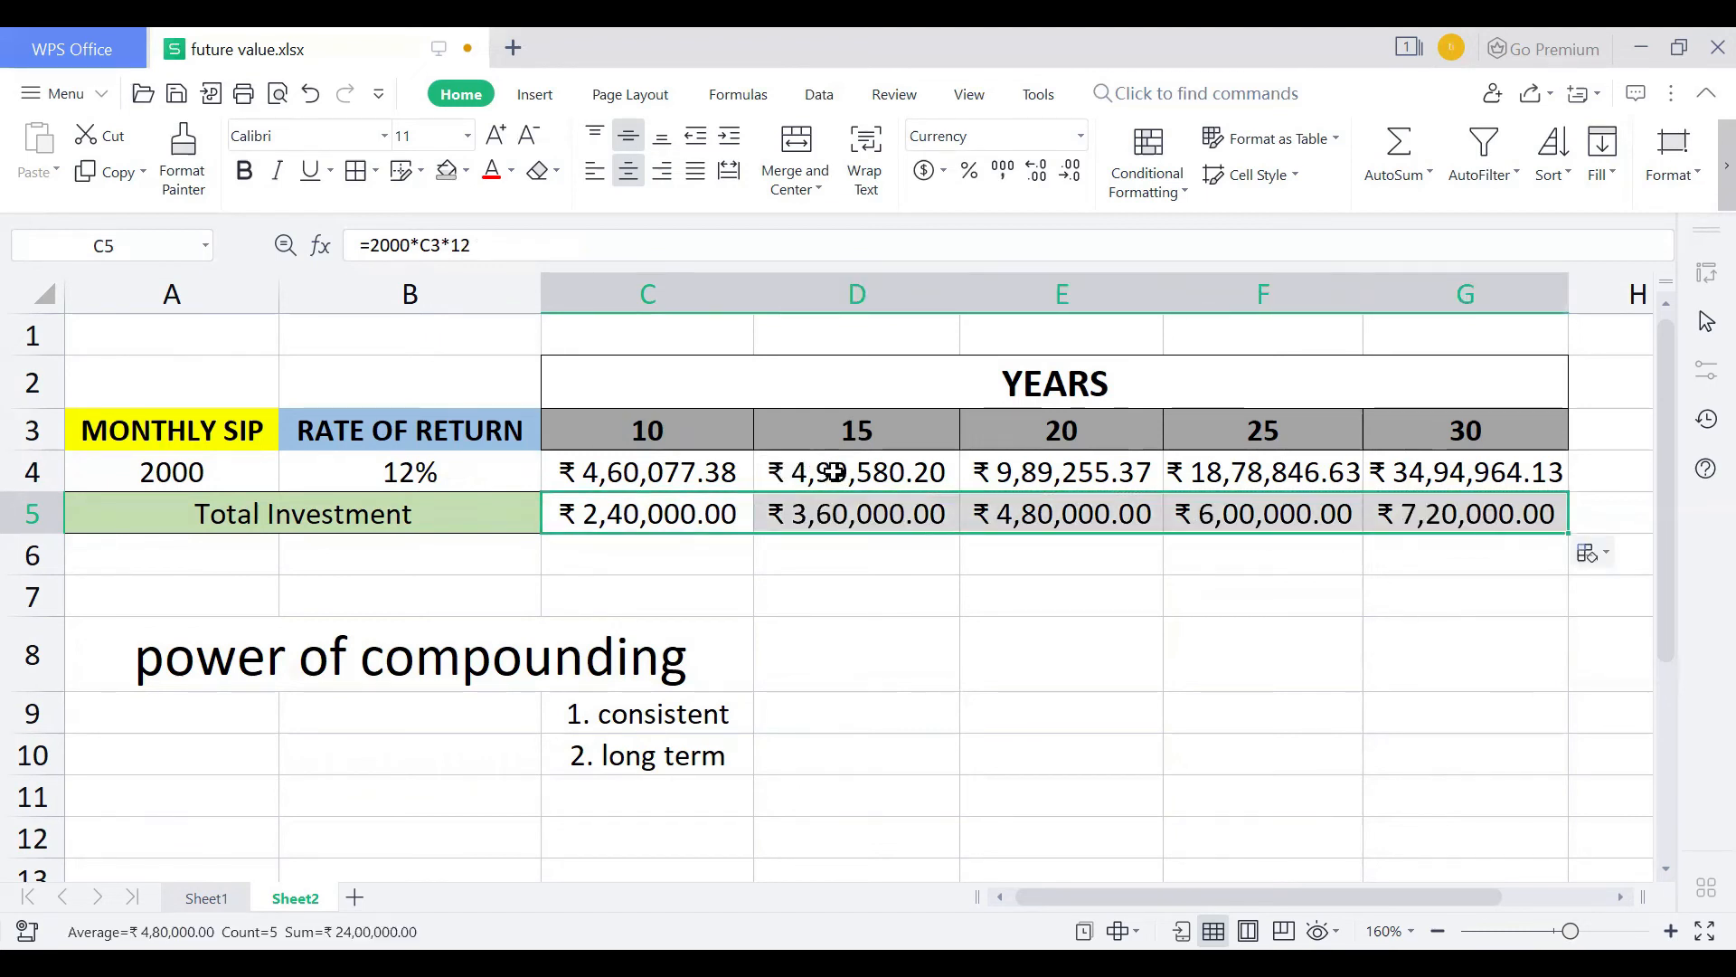
Step: Update D4's 15-year future value formula to use a payment of -2000
left_click(700, 474)
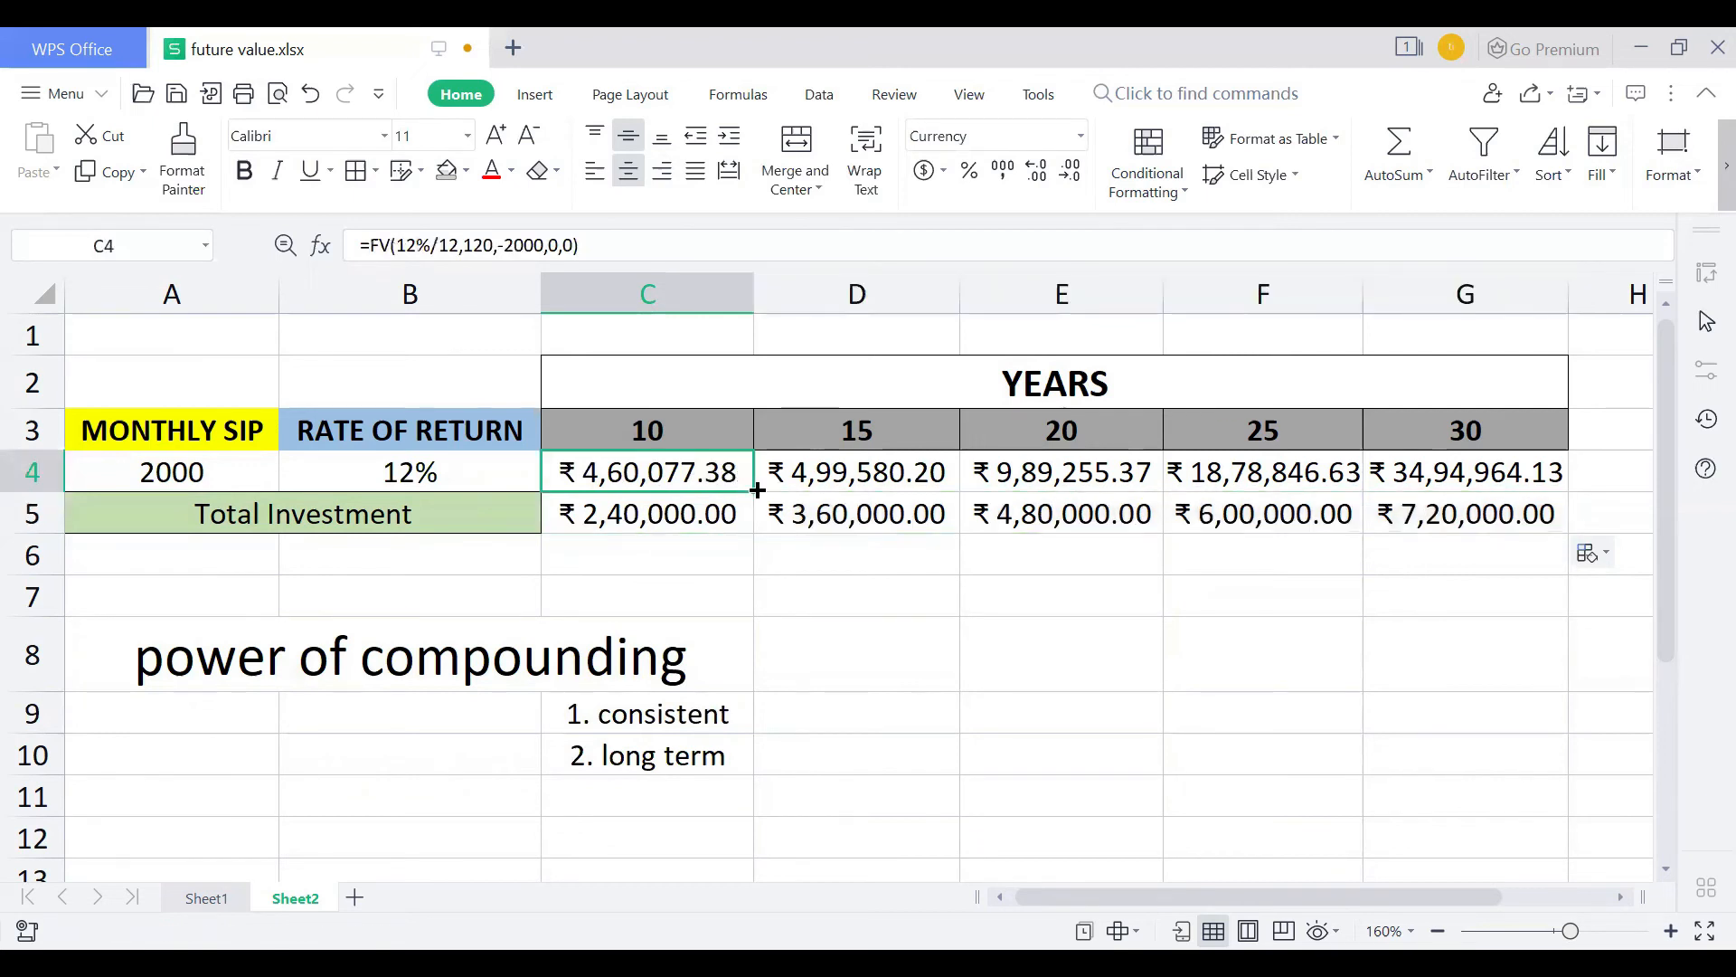
left_click(819, 473)
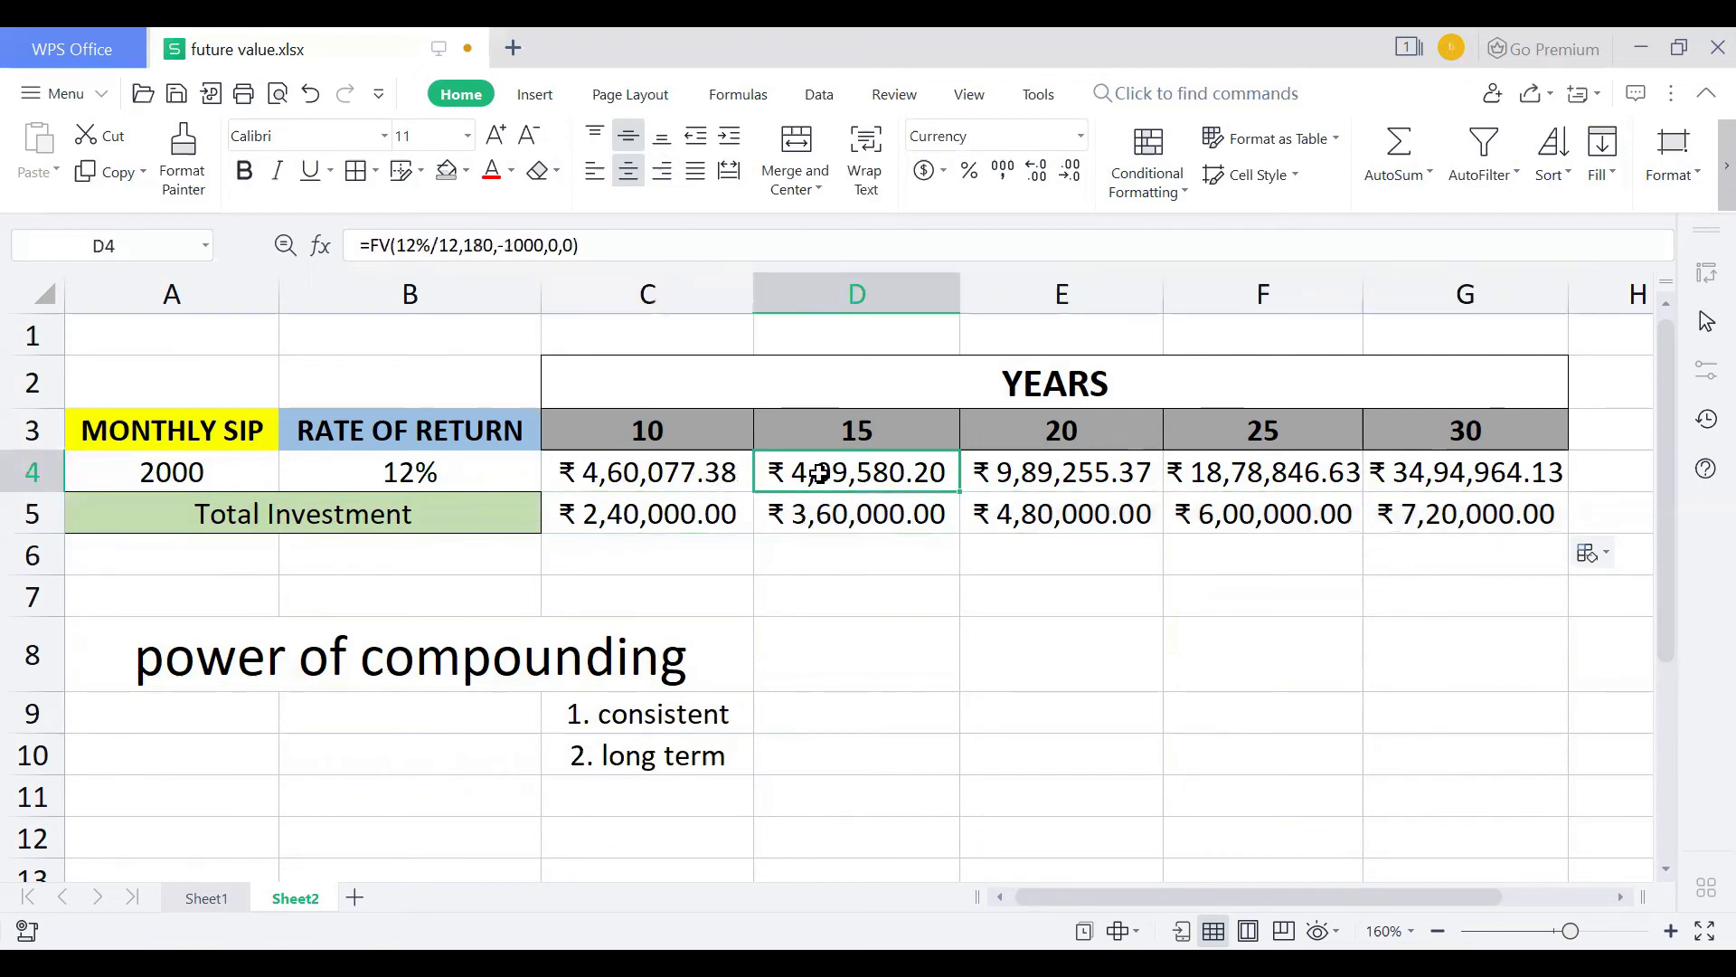
double_click(819, 473)
left_click(927, 474)
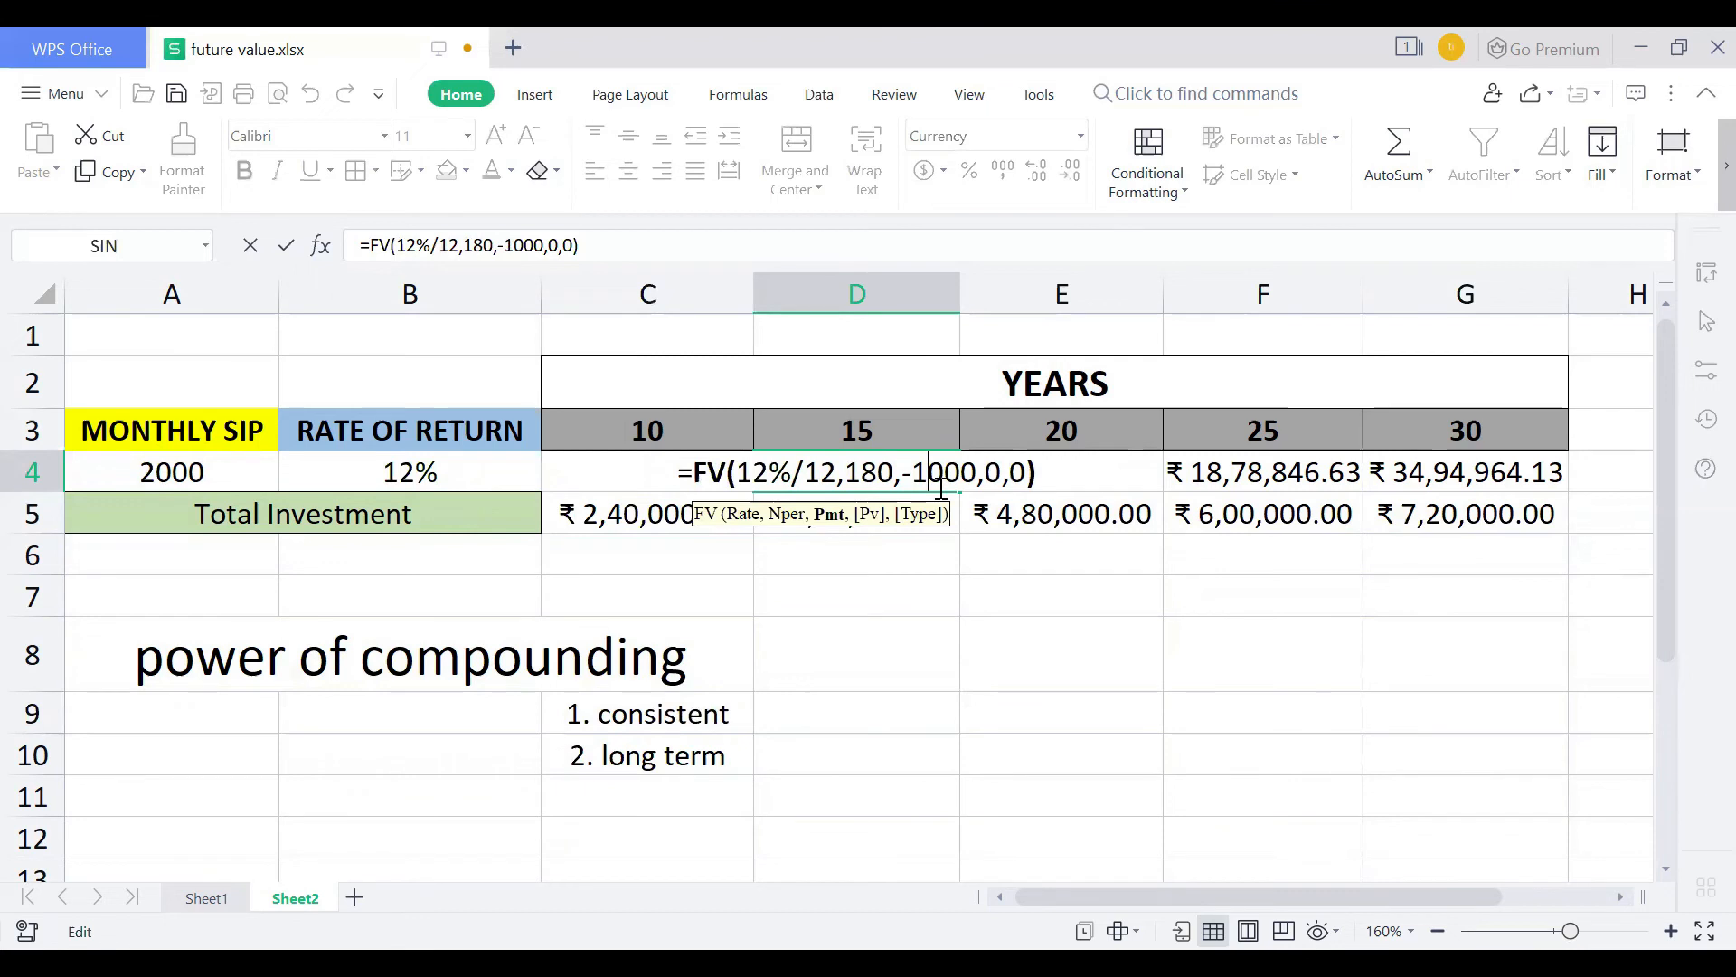
key("BackSpace")
type("2")
key("Tab")
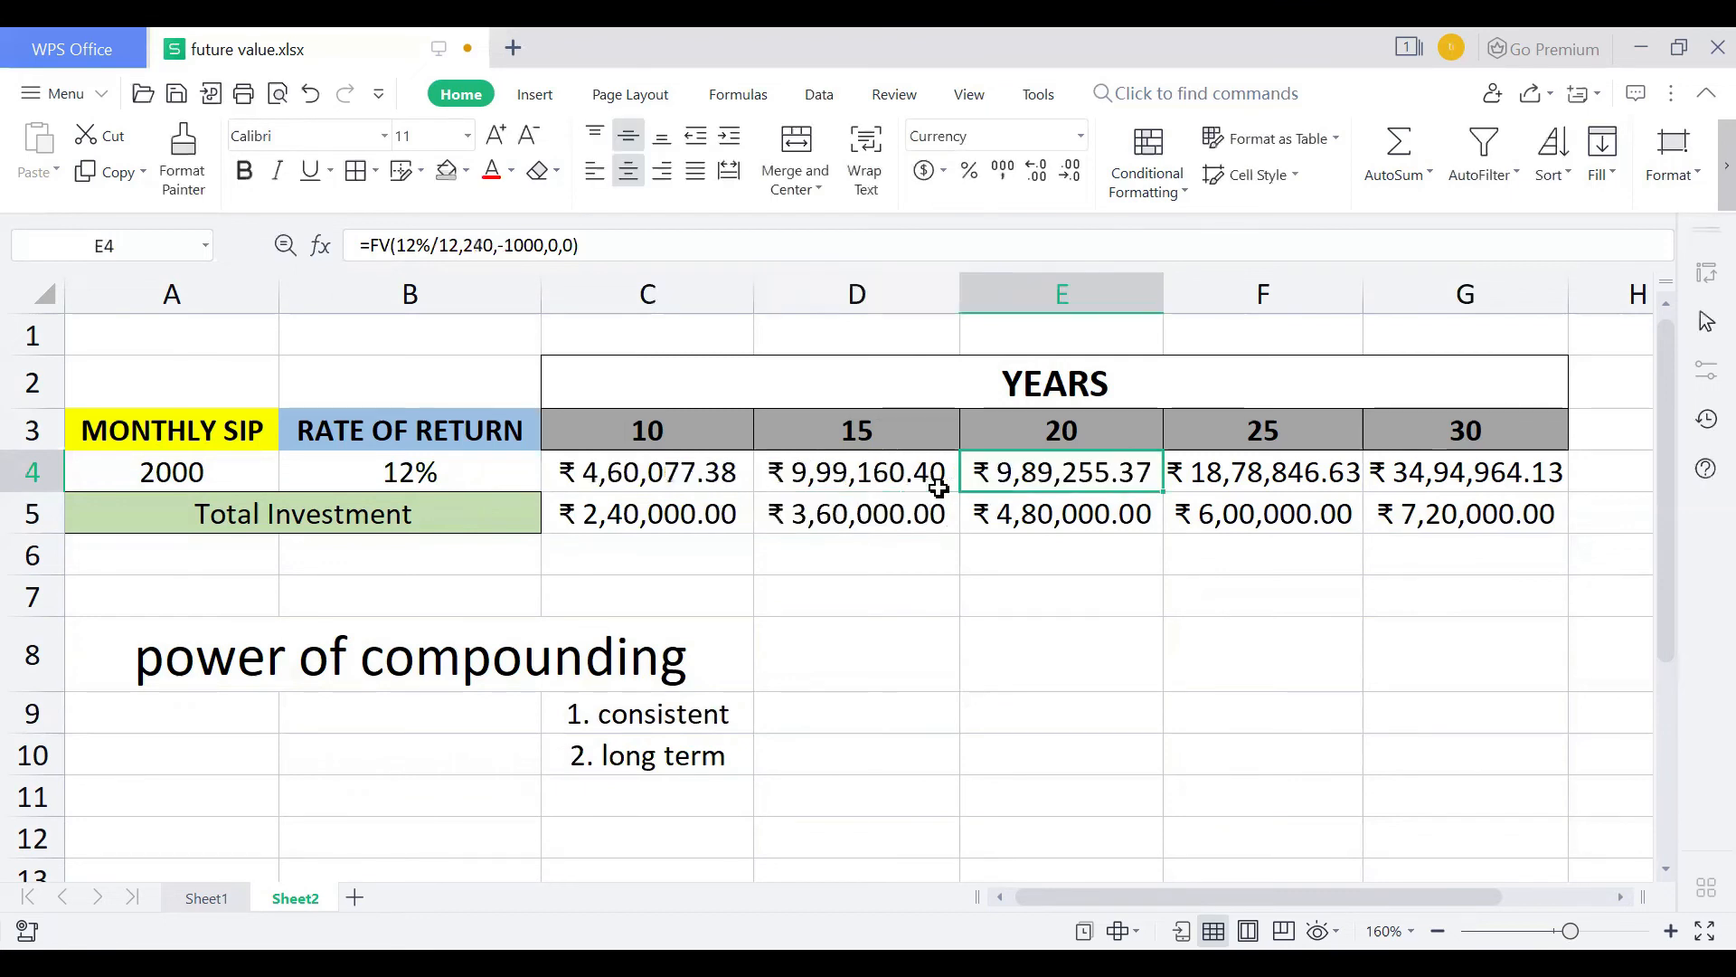
Step: Update E4's 20-year future value formula to use a payment of -2000
key("F2")
left_click(1135, 470)
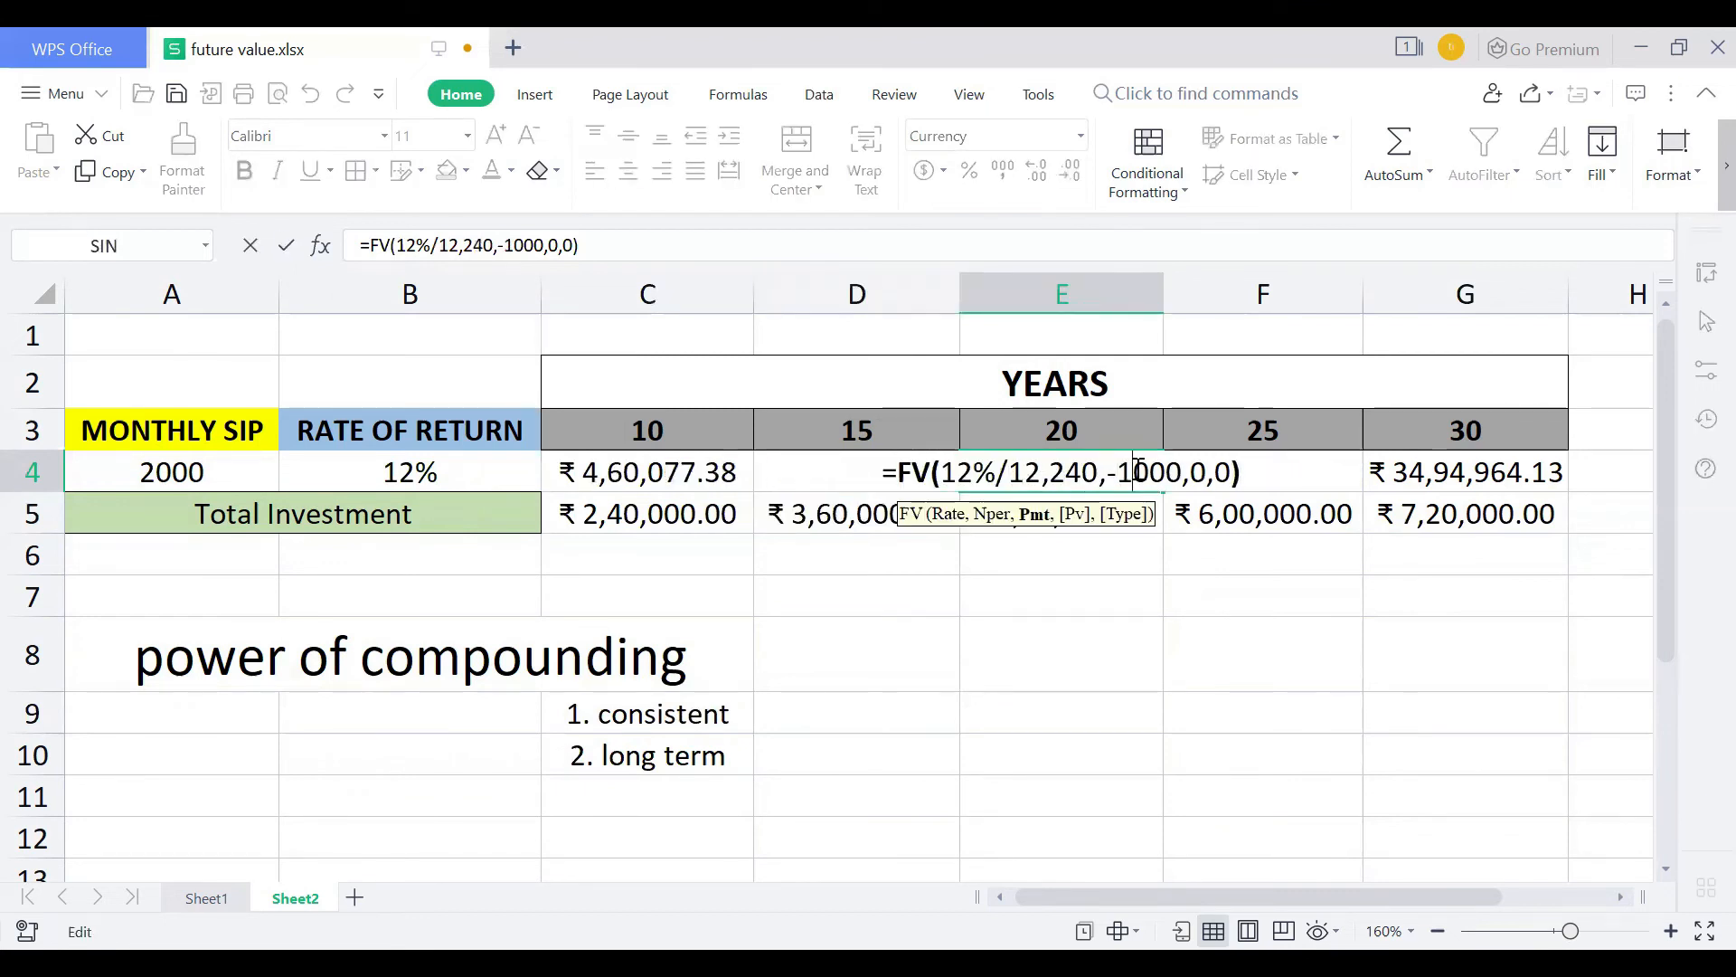
key("BackSpace")
type("2")
key("Tab")
Step: Set the payment argument in F4's 25-year future value formula to -2000
key("F2")
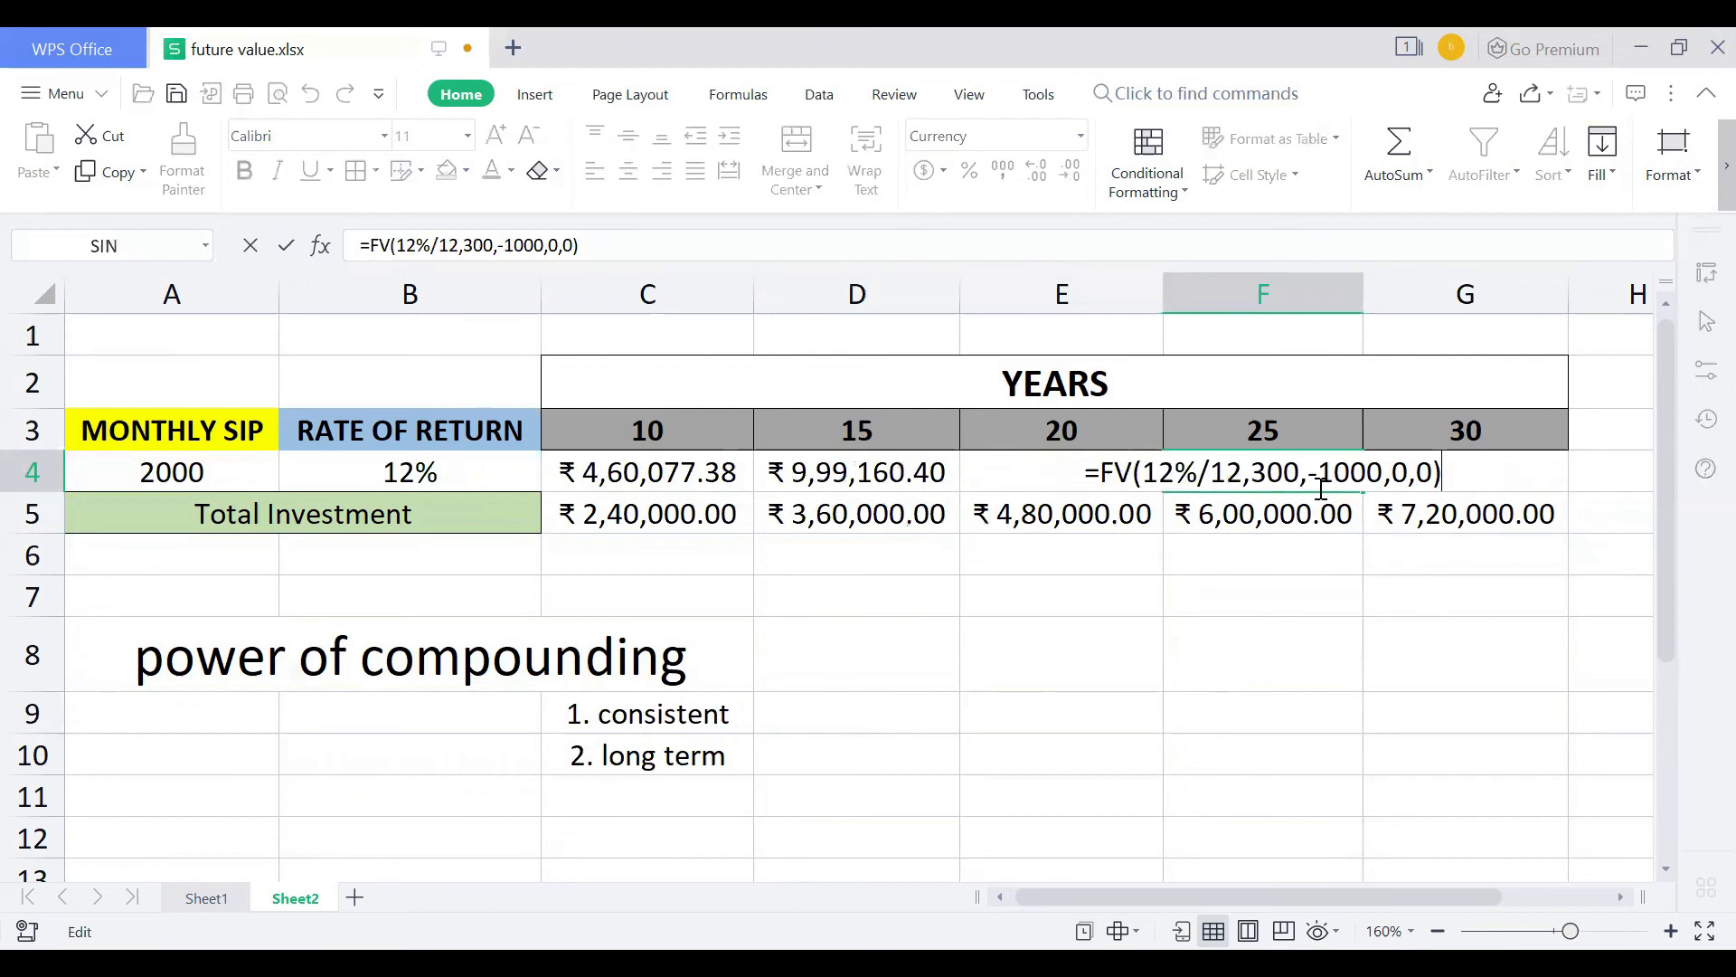
left_click(1383, 479)
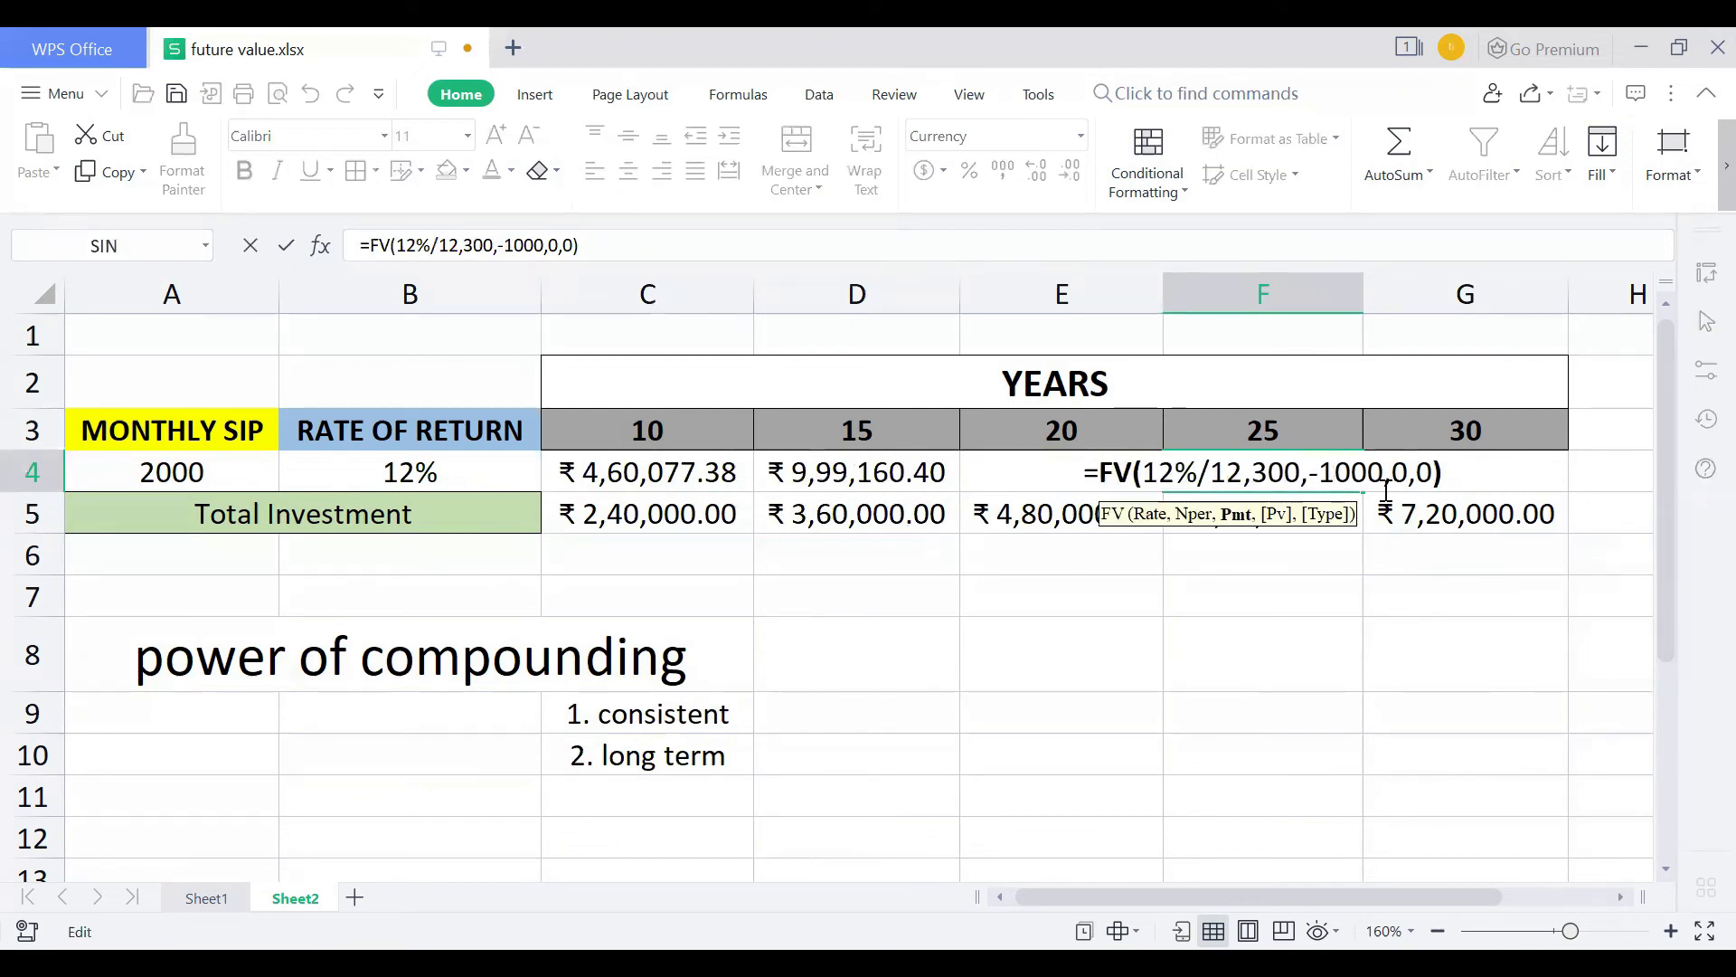
key("BackSpace")
type("2")
key("Tab")
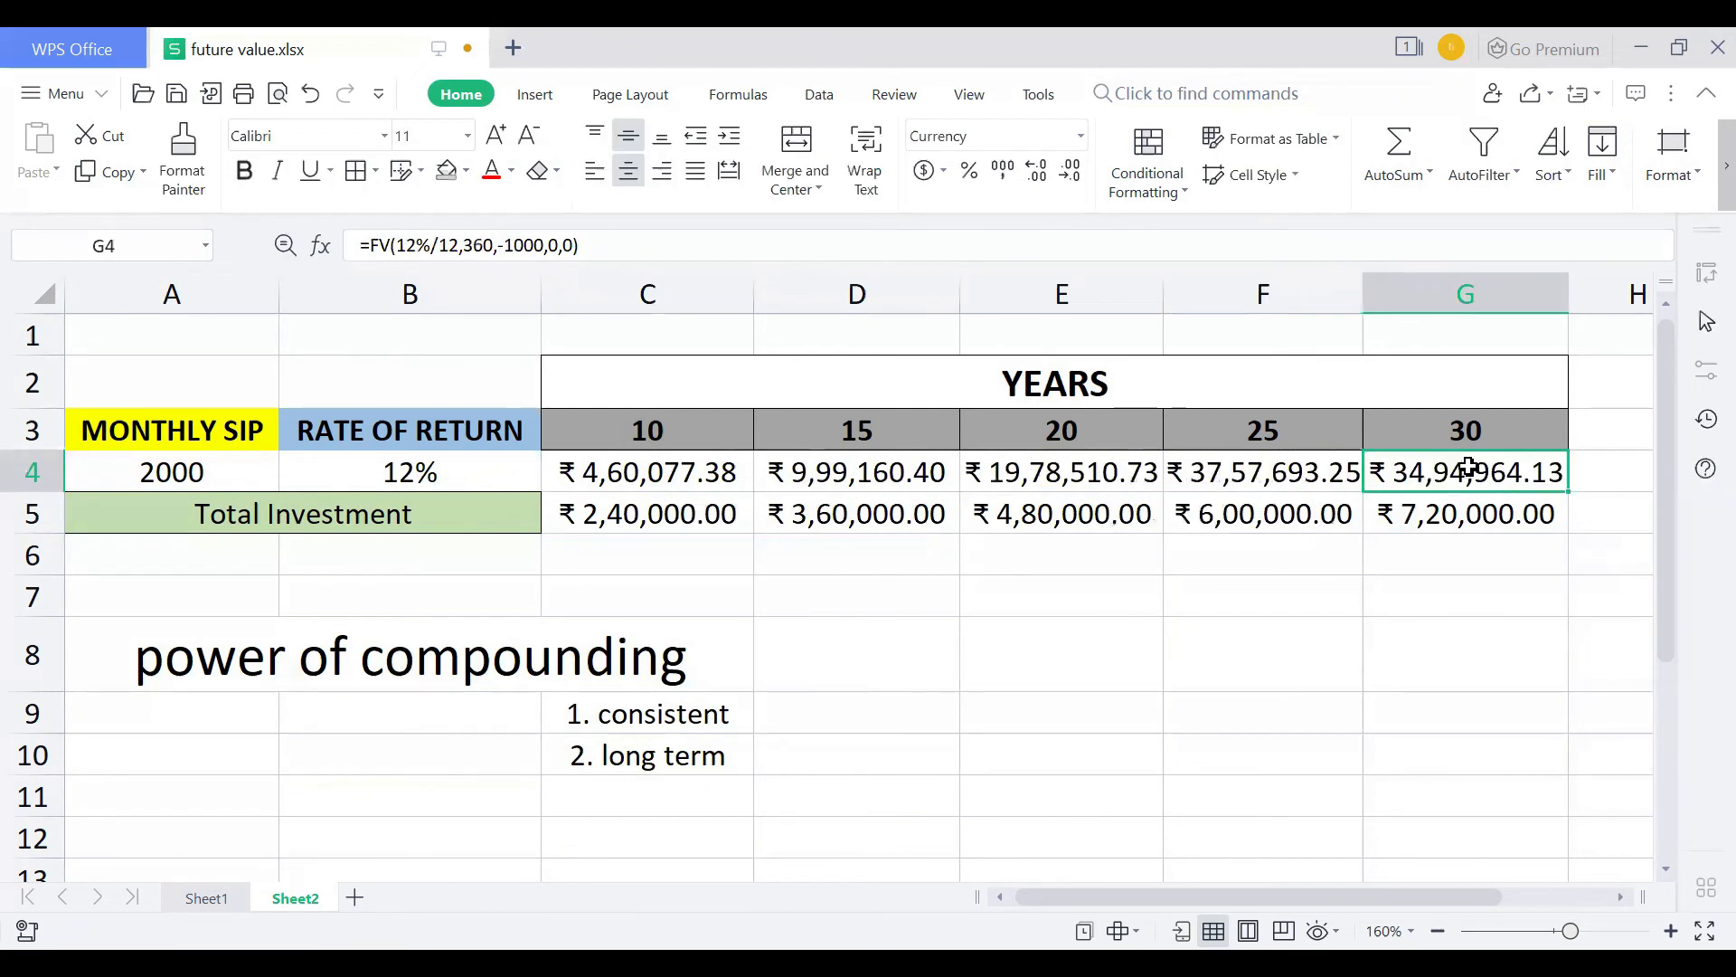
Step: Set the payment argument in G4's 30-year future value formula to -2000
key("F2")
left_click(1537, 471)
key("BackSpace")
type("2")
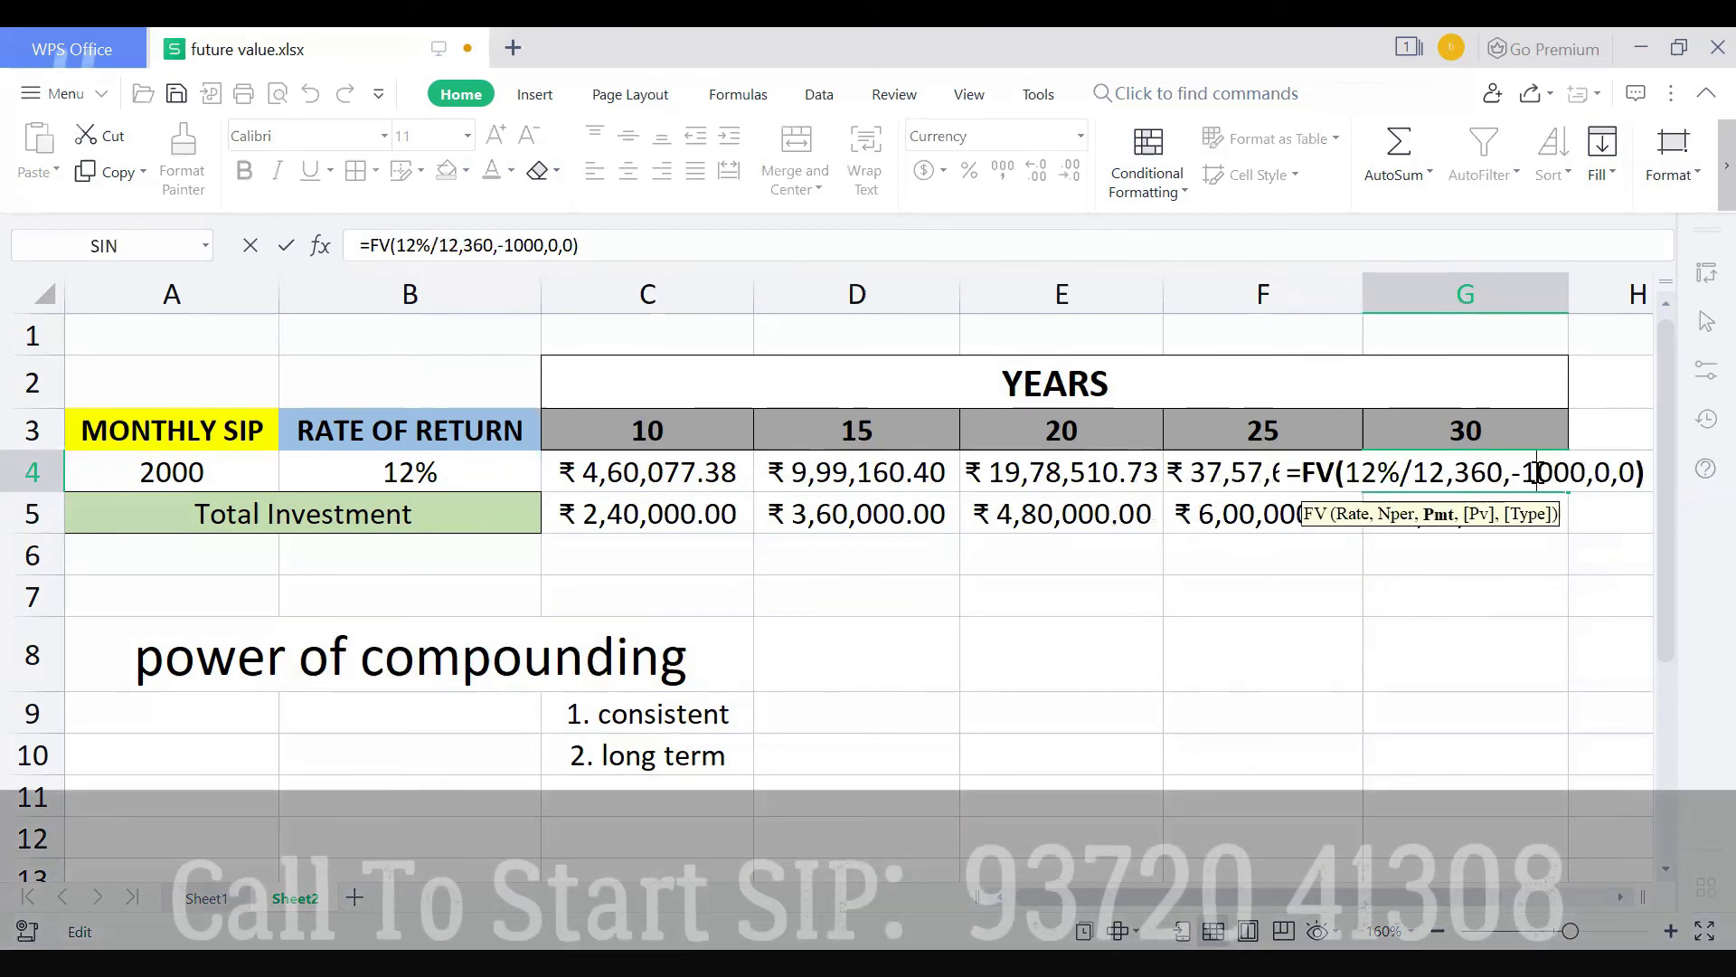
key("Return")
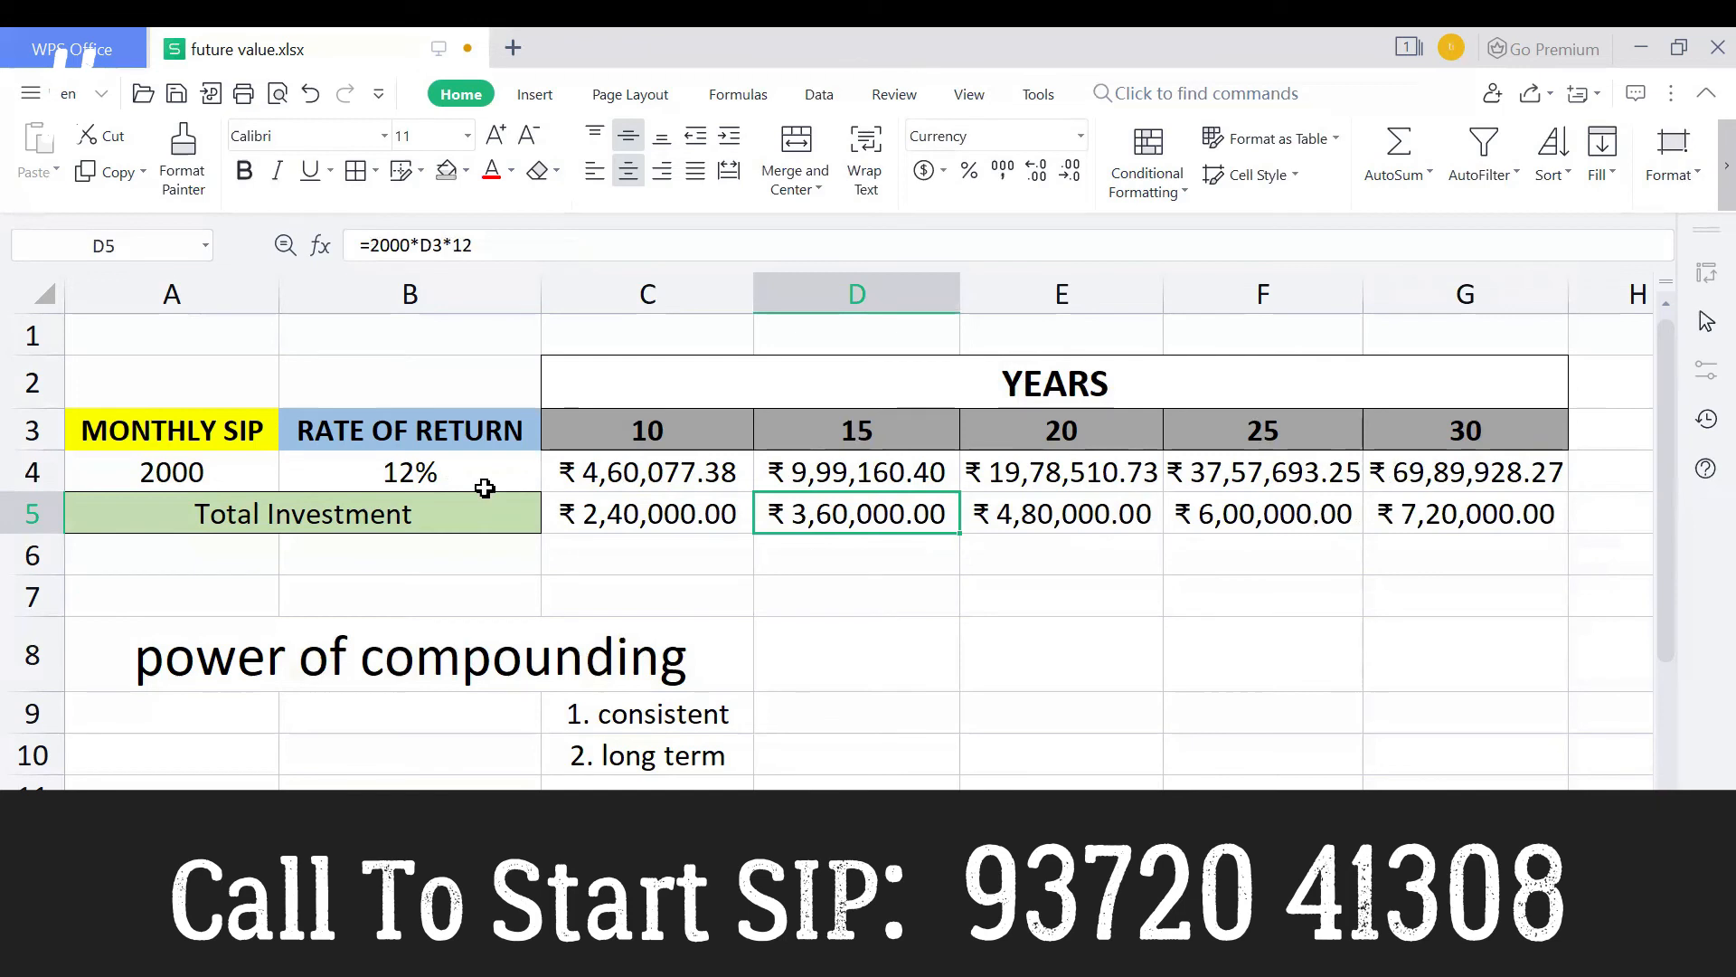
left_click(214, 484)
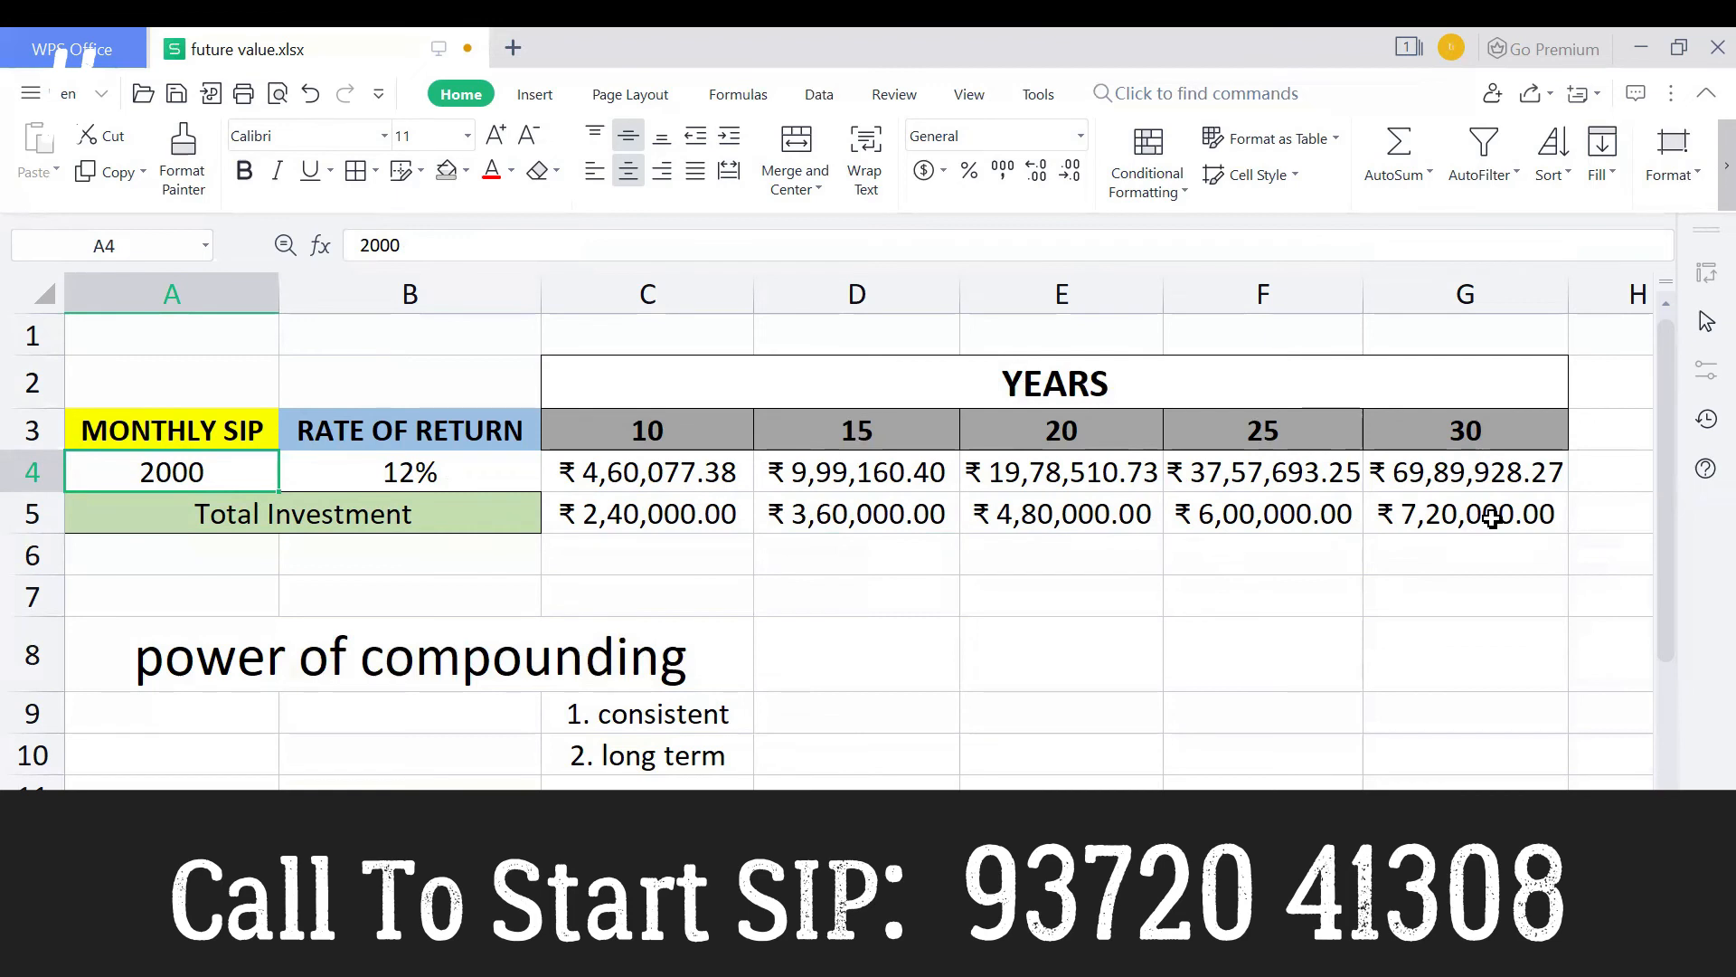
left_click(1475, 567)
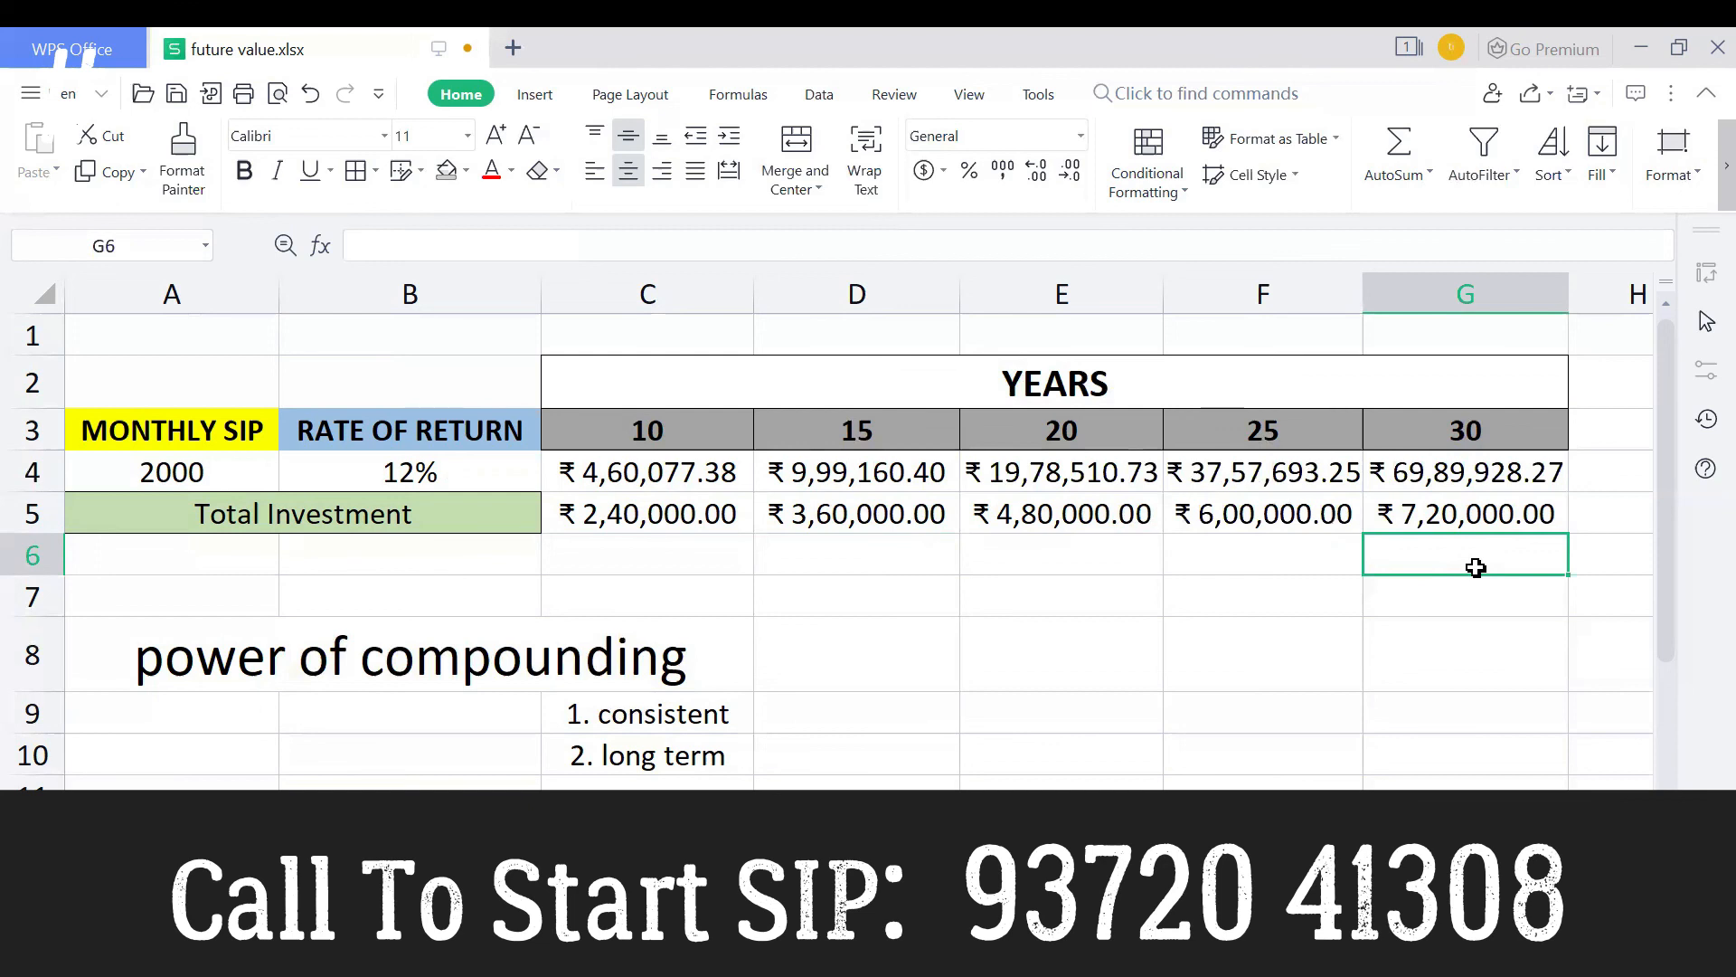
left_click(271, 471)
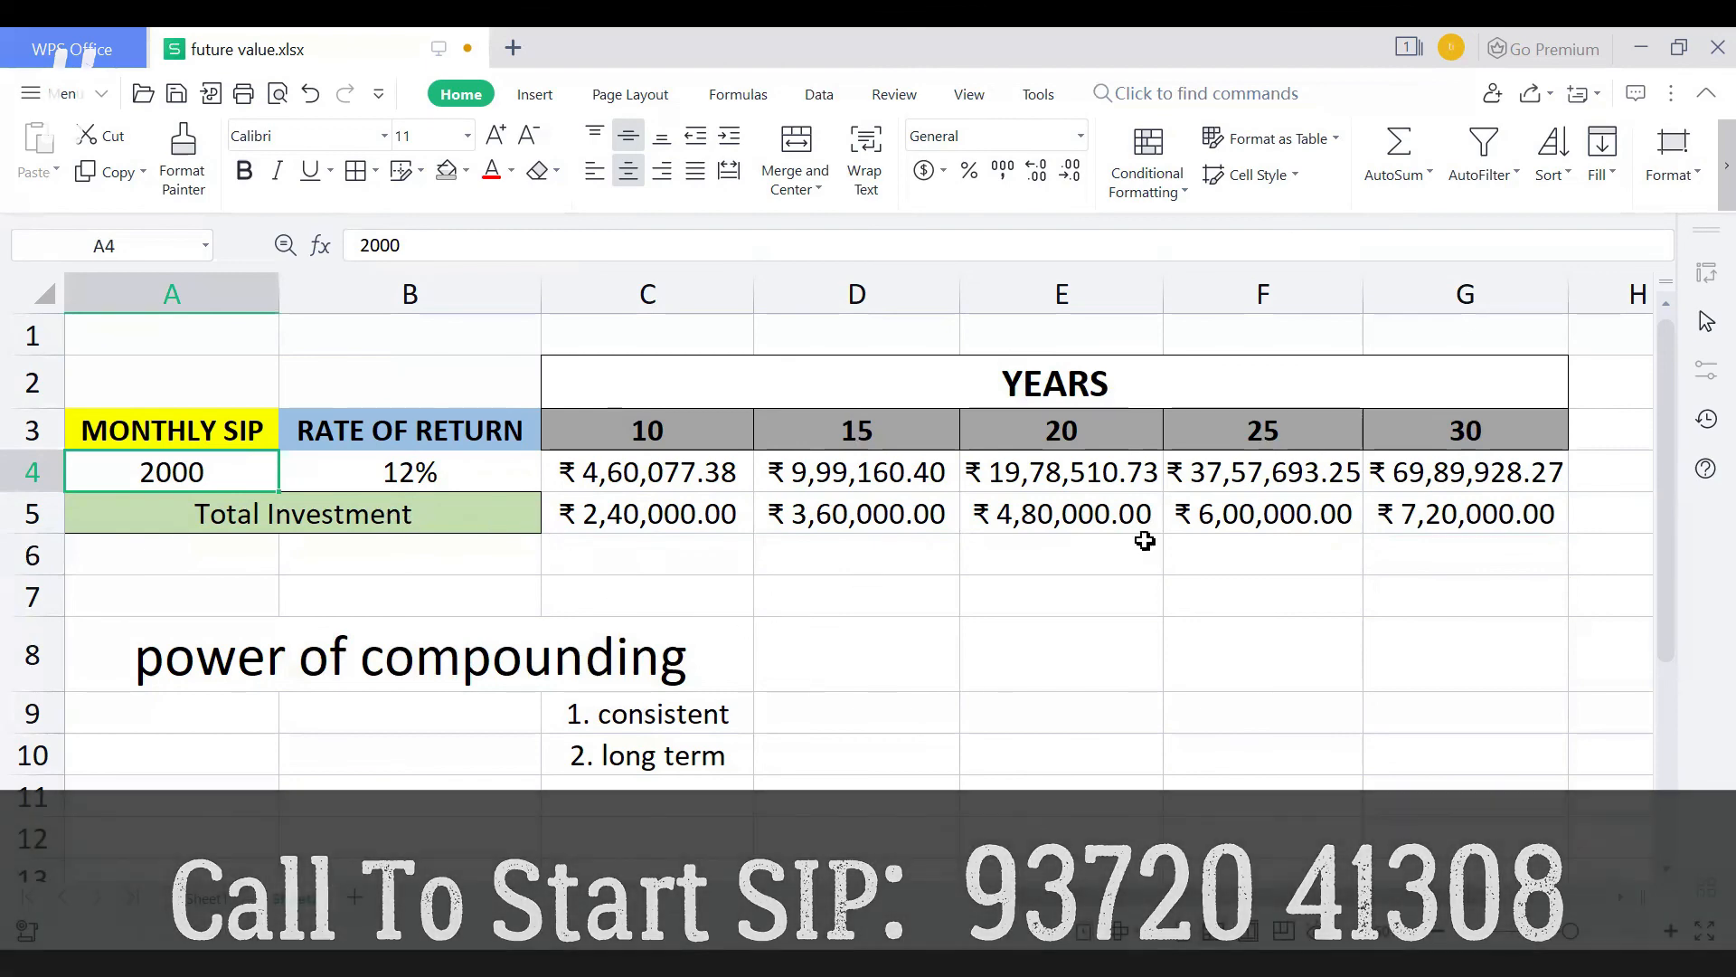
left_click(1499, 480)
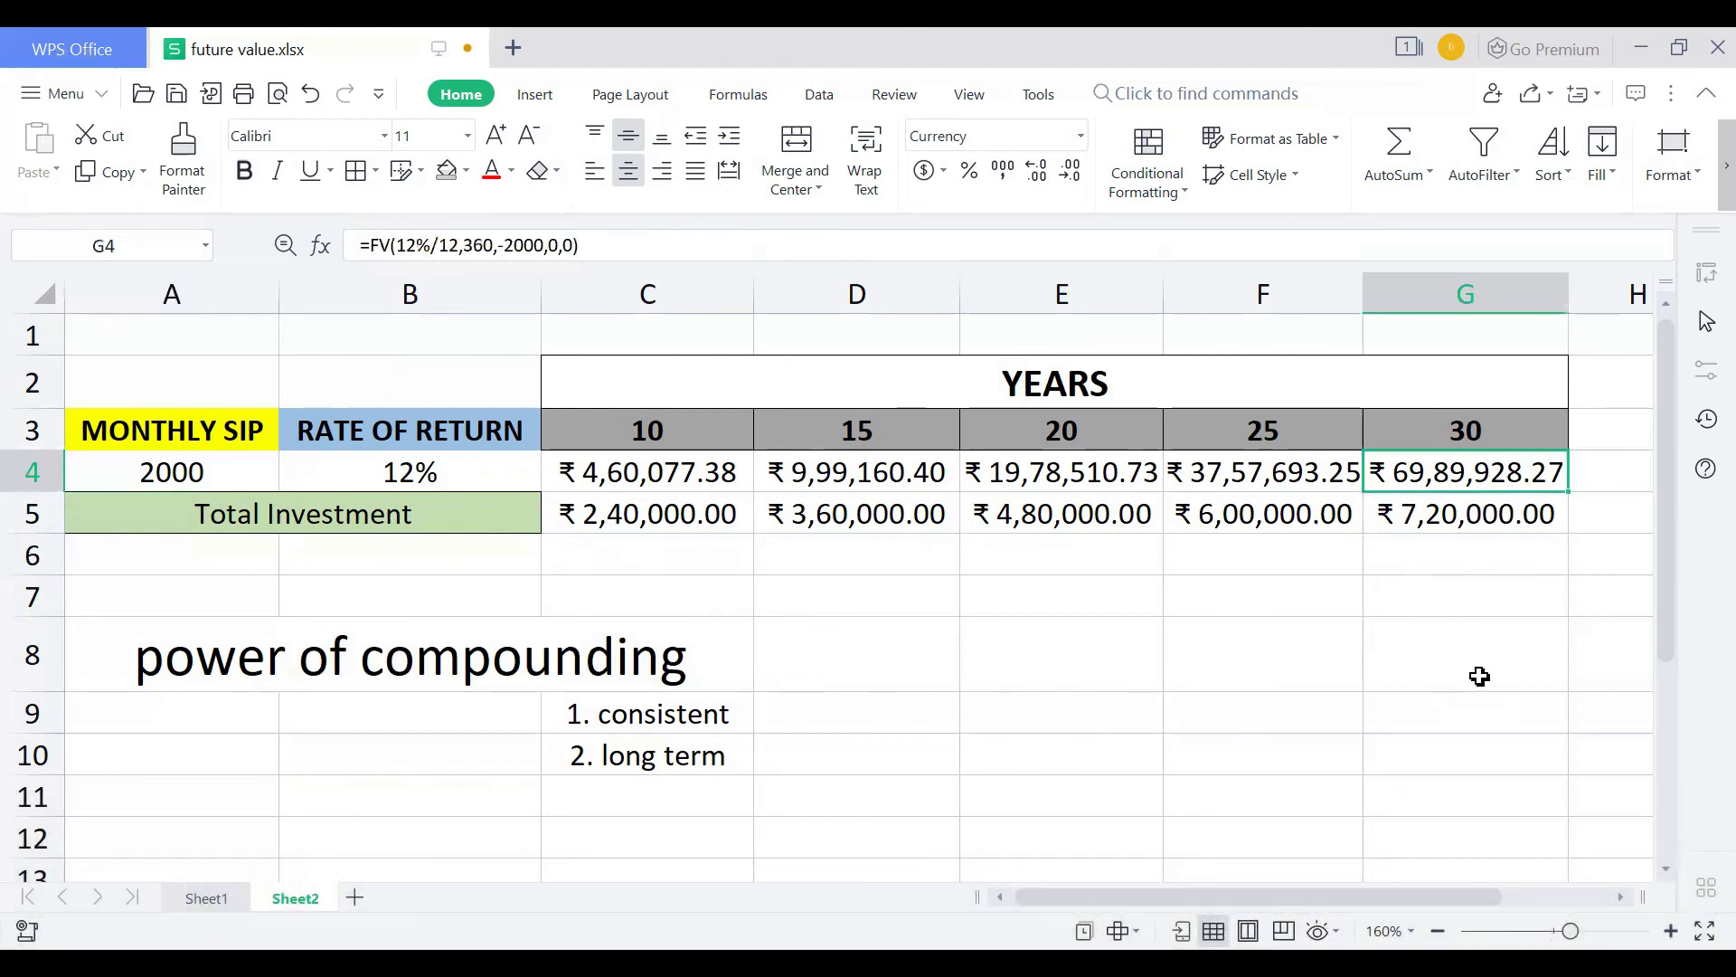